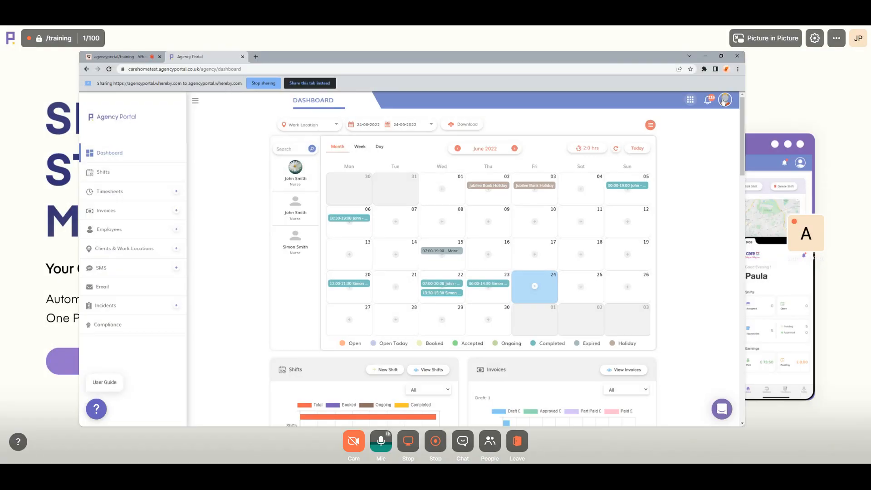
- Open the agency account's Settings page
click(723, 101)
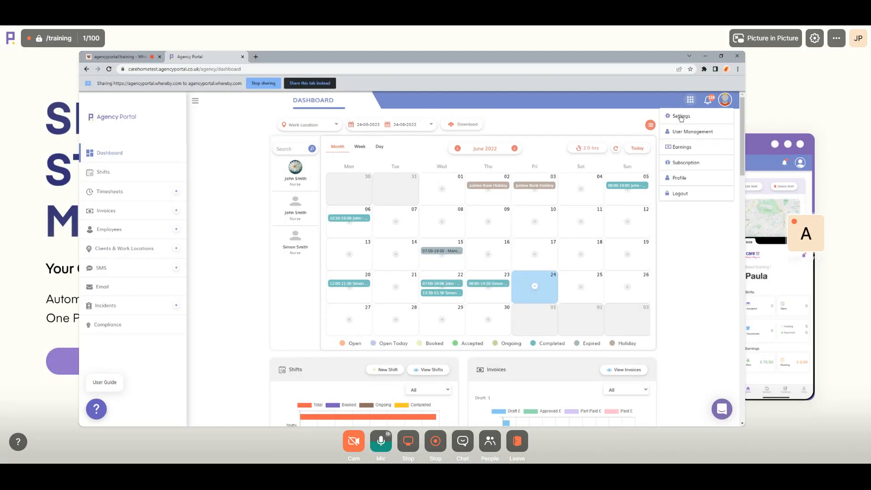
click(235, 120)
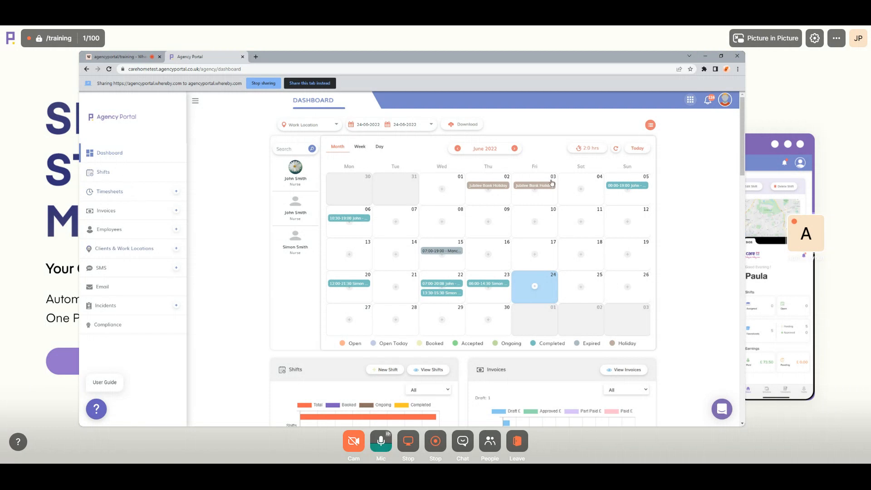
click(725, 101)
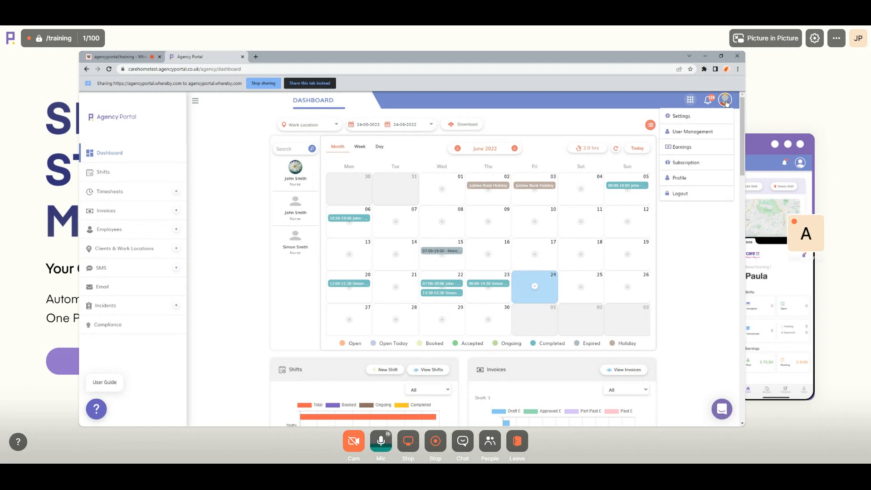
click(683, 116)
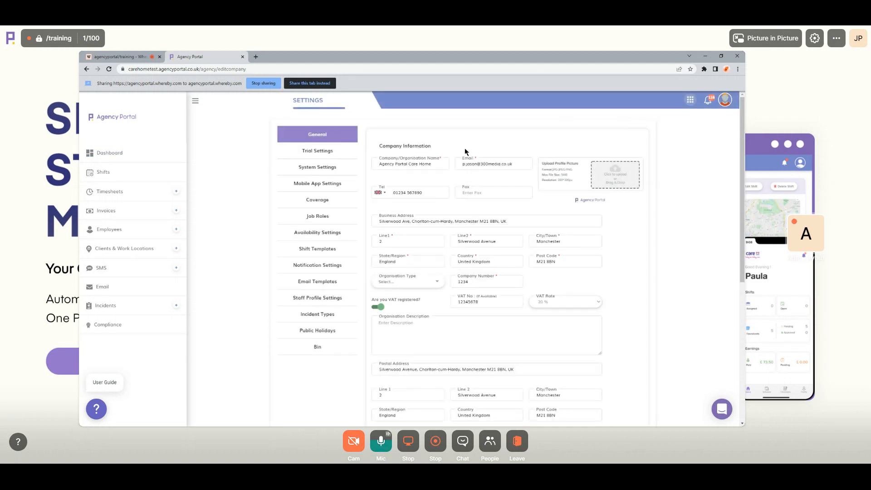
- Examine the Company Information section of the General settings, including the company name and email fields
drag(400, 146, 444, 145)
click(444, 145)
drag(379, 146, 446, 145)
click(445, 145)
drag(380, 156, 445, 149)
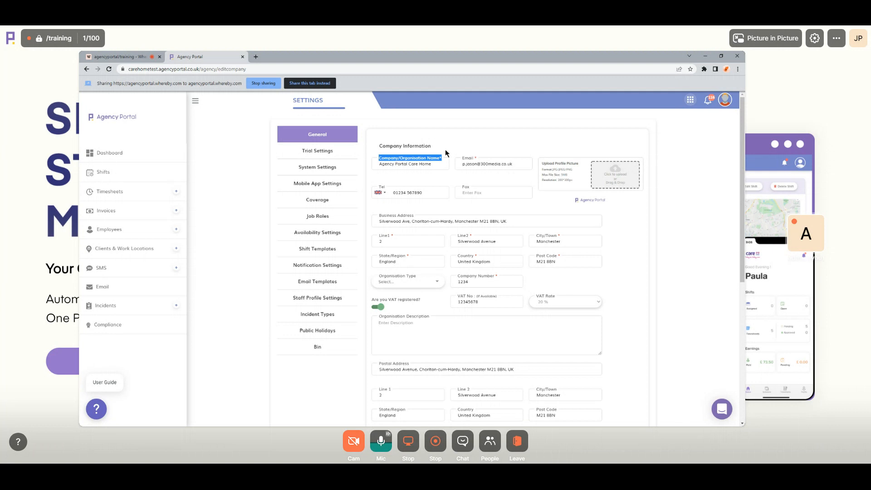
click(476, 164)
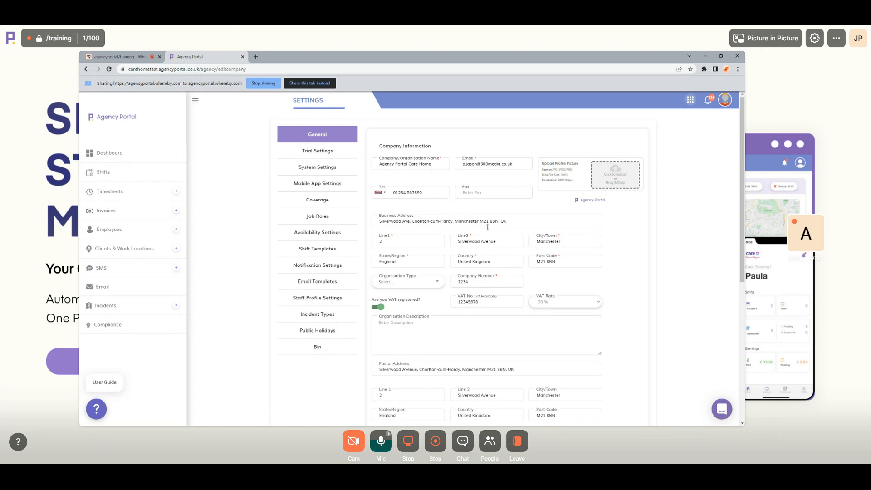
- Set the Organisation Type in the General settings to Limited Company
scroll(488, 226, down, 1)
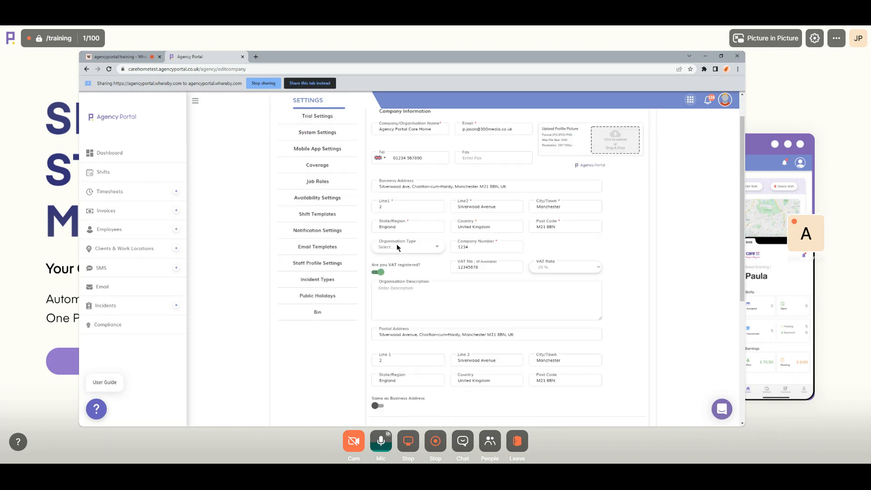
click(397, 245)
click(399, 255)
click(419, 245)
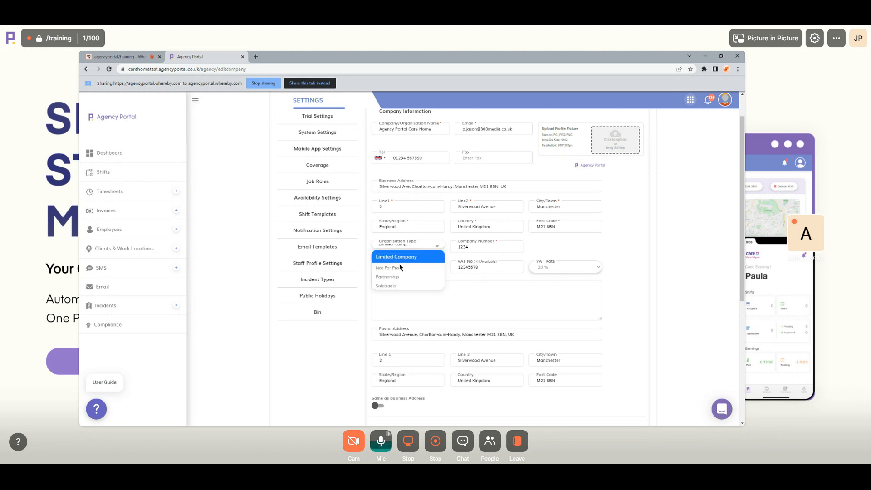
click(399, 267)
click(415, 247)
click(404, 275)
click(418, 248)
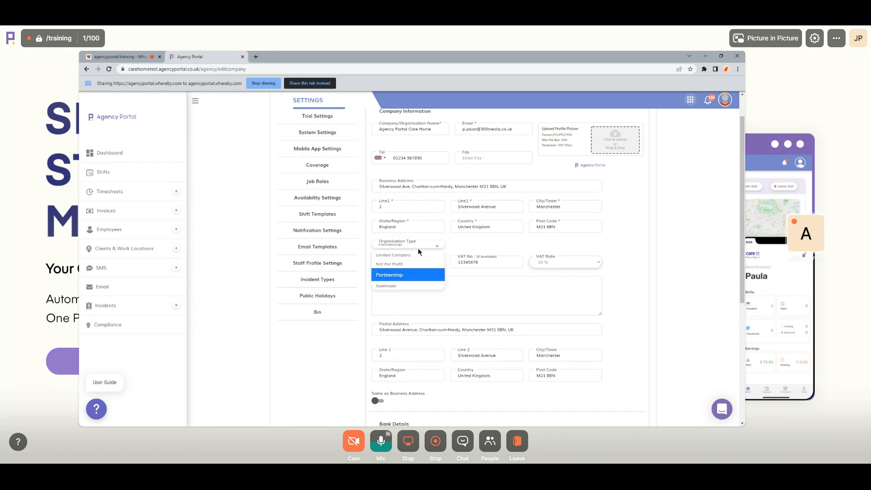
click(407, 255)
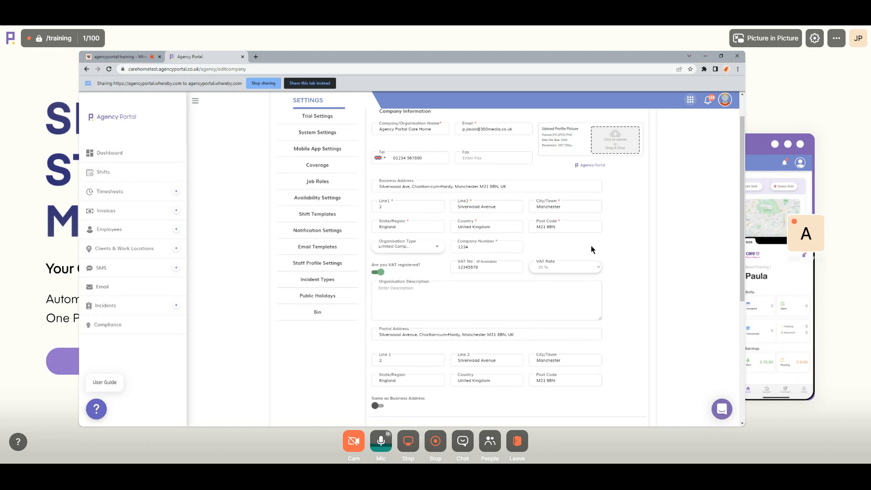
- Check the VAT registration and VAT rate fields, and save the General settings
scroll(590, 249, down, 1)
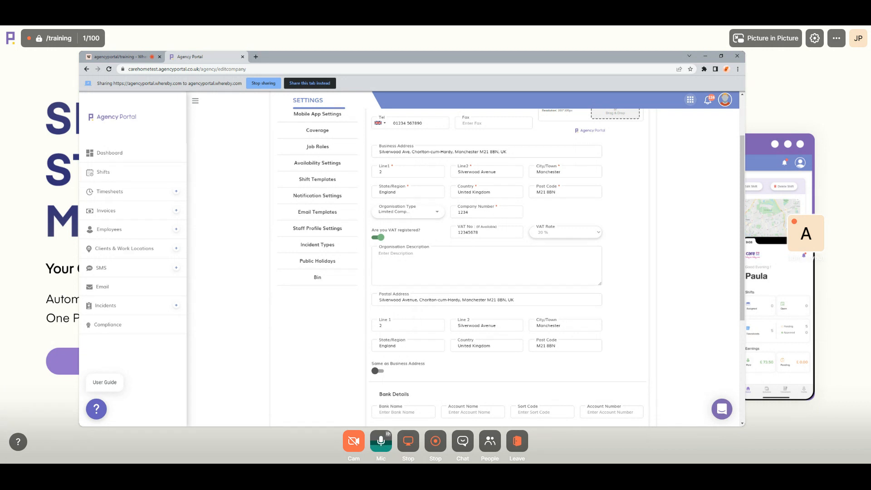
drag(372, 230, 422, 230)
click(423, 234)
drag(541, 228, 553, 226)
scroll(554, 243, down, 4)
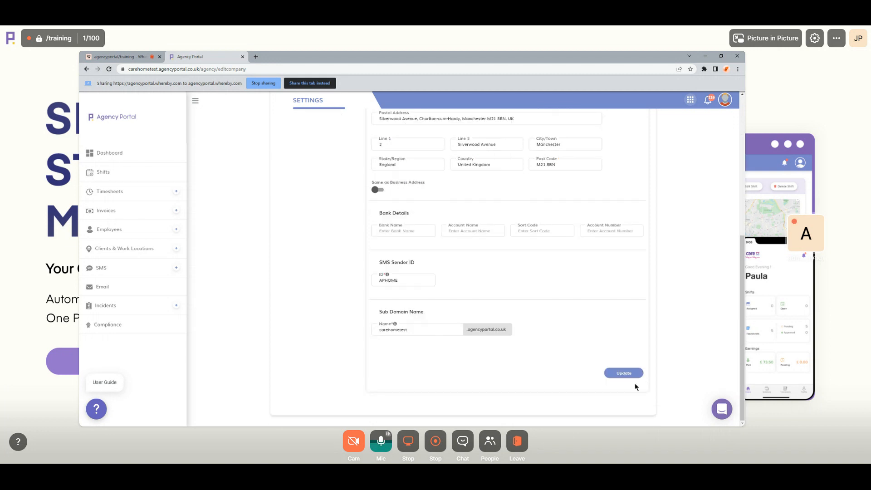
click(619, 373)
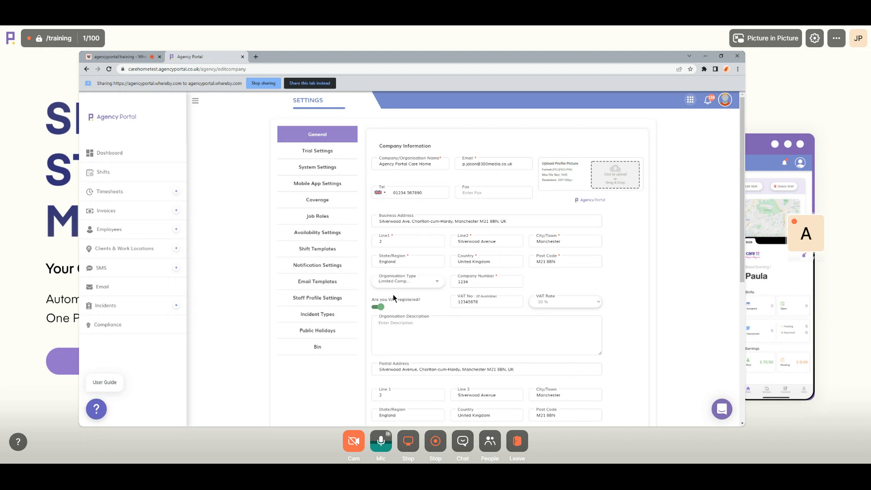
- Open Clients & Work Locations in a new browser tab and open the Manchester Care Home client profile for editing
middle_click(120, 250)
click(275, 55)
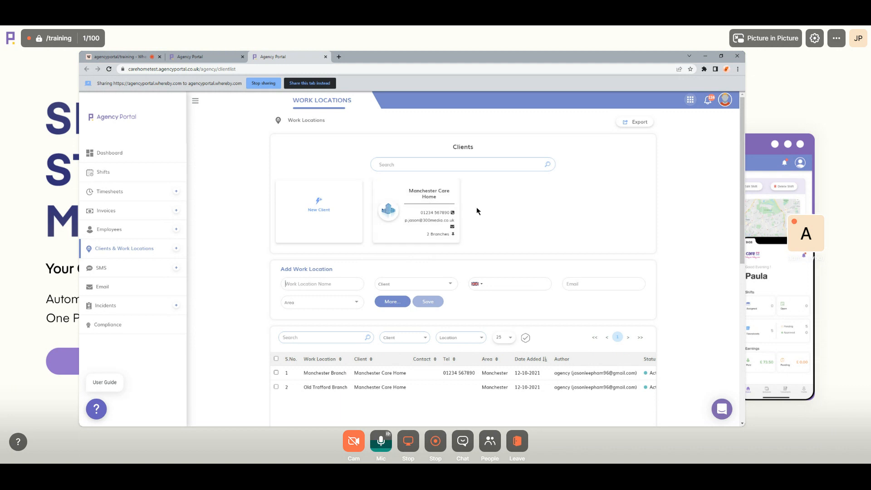
click(447, 206)
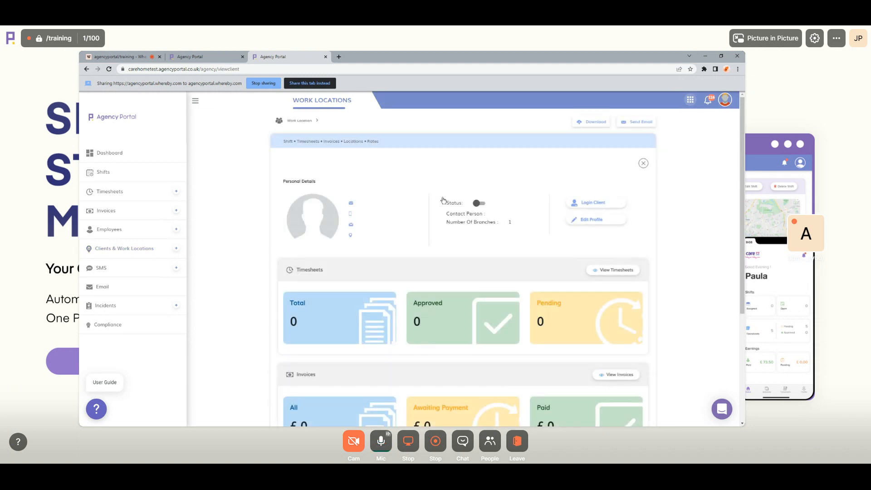
click(597, 222)
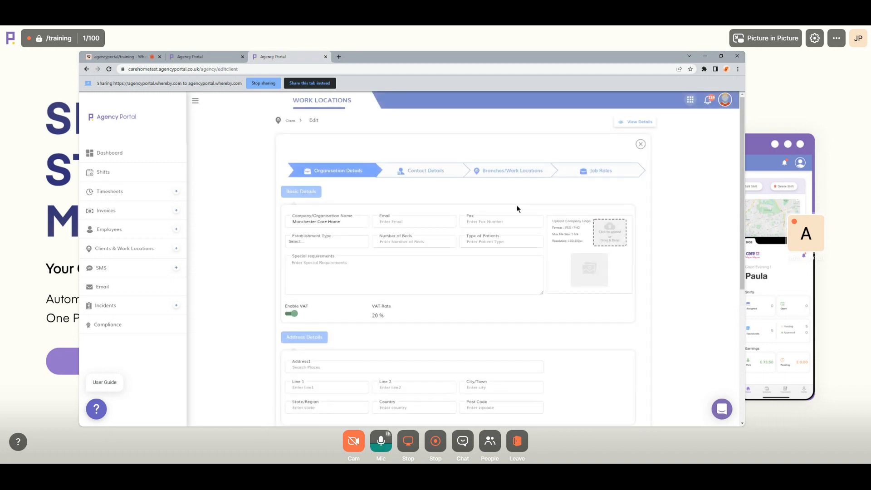
- Compare the client's Enable VAT option with the company's own VAT registration option in the General settings
scroll(515, 205, down, 1)
drag(286, 272, 312, 270)
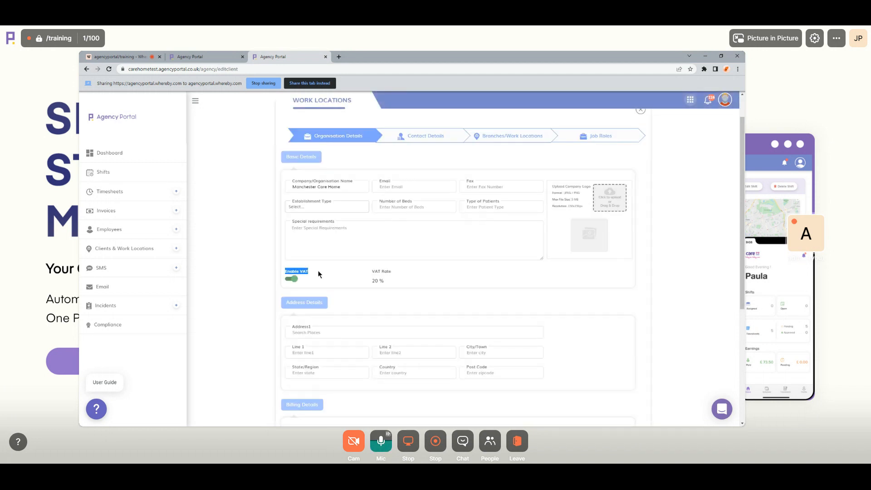
click(319, 274)
click(189, 56)
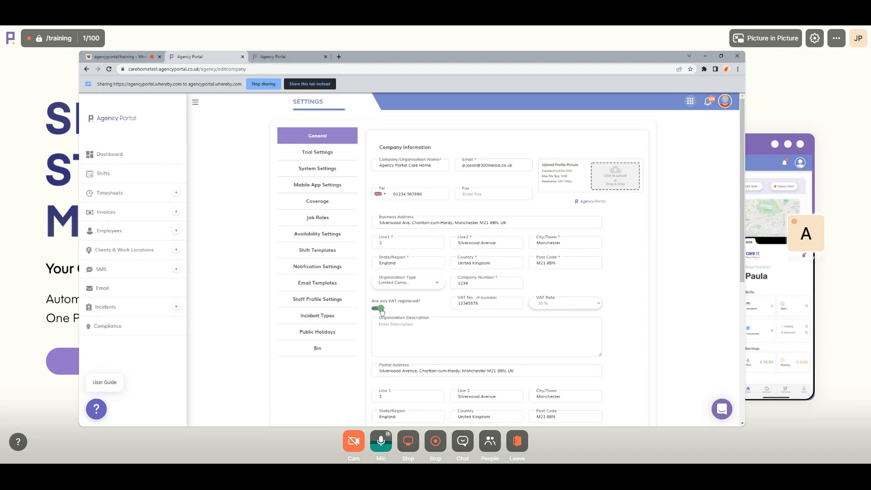
scroll(377, 290, down, 1)
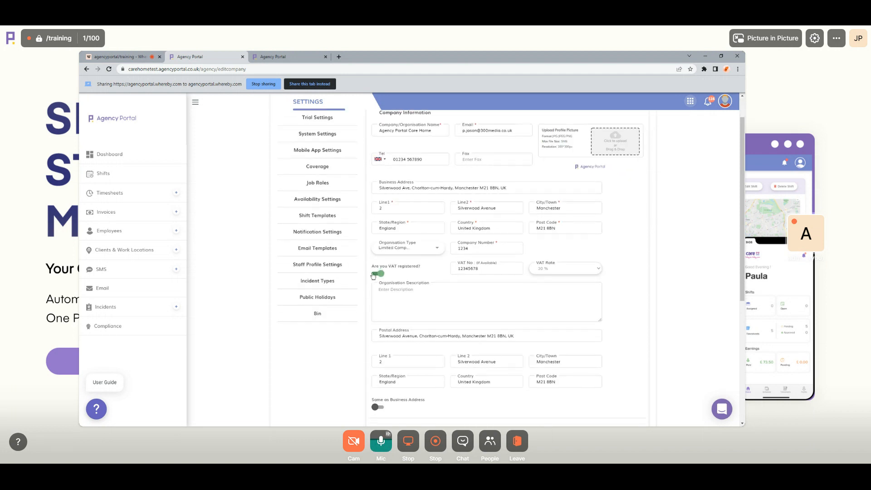
click(292, 57)
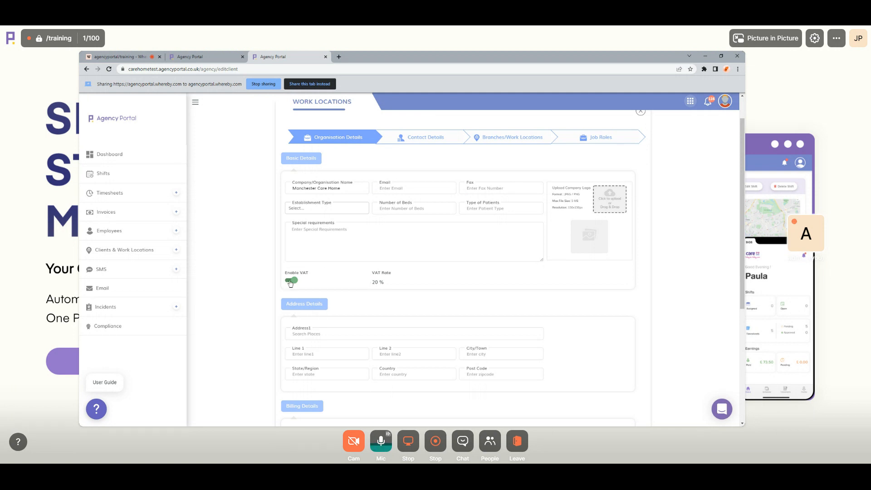
- Disable VAT for the Manchester Care Home client and save its organisation details
drag(293, 188, 344, 189)
click(375, 275)
click(303, 279)
scroll(414, 247, down, 5)
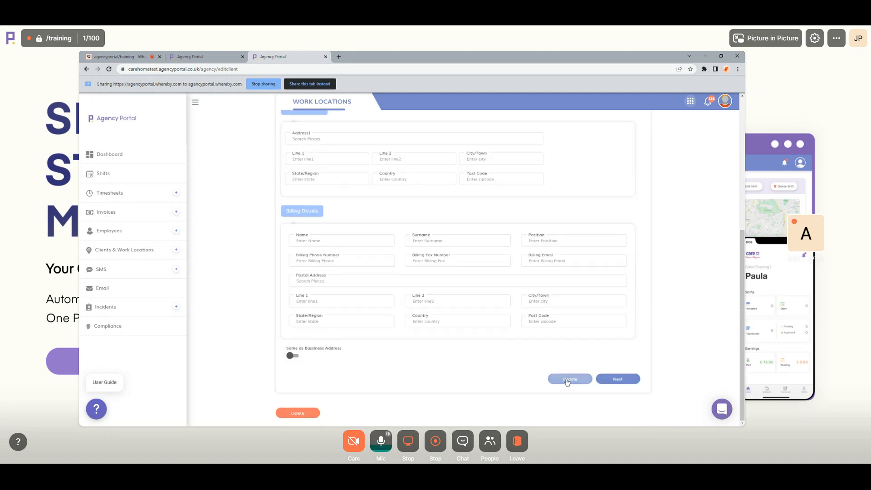
click(569, 379)
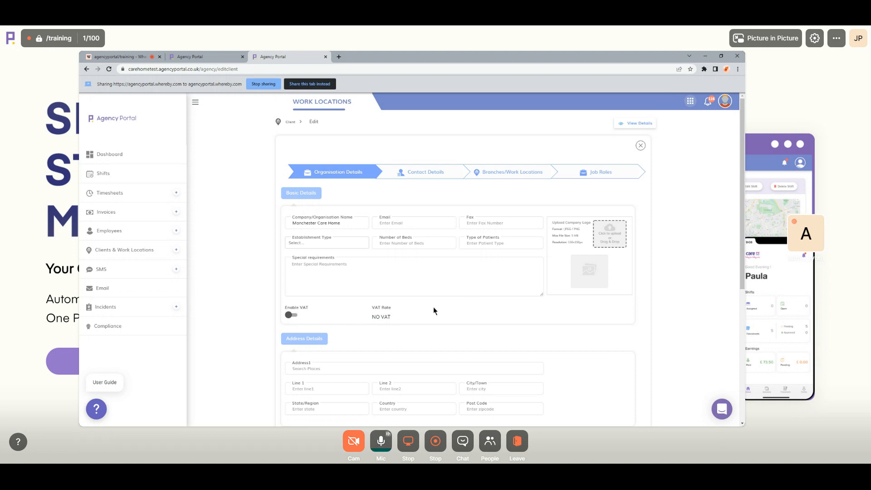
- Switch Enable VAT back on for the client and close the client's browser tab
click(291, 315)
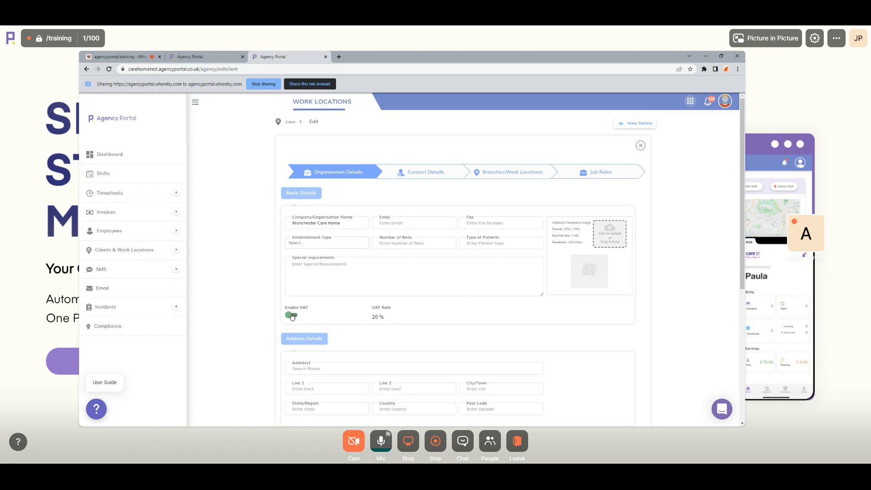
click(325, 56)
- Examine the Organisation Description and Postal Address fields in the General settings
scroll(239, 232, down, 1)
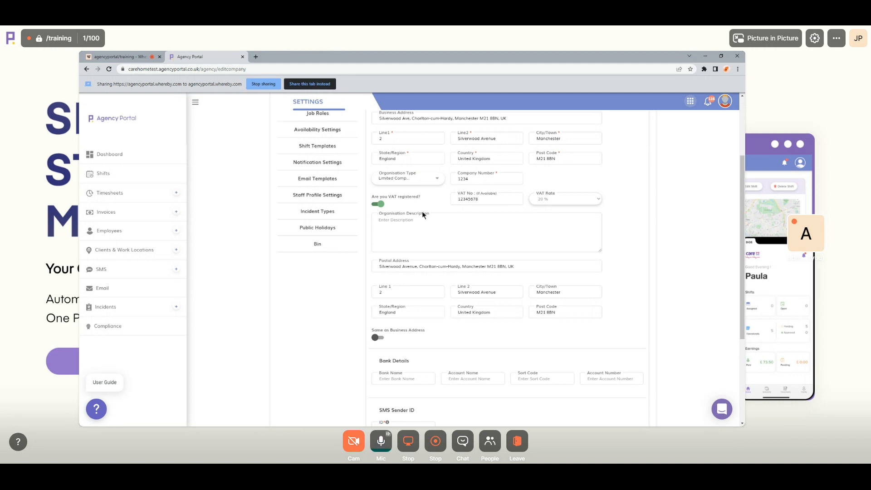
scroll(423, 211, down, 1)
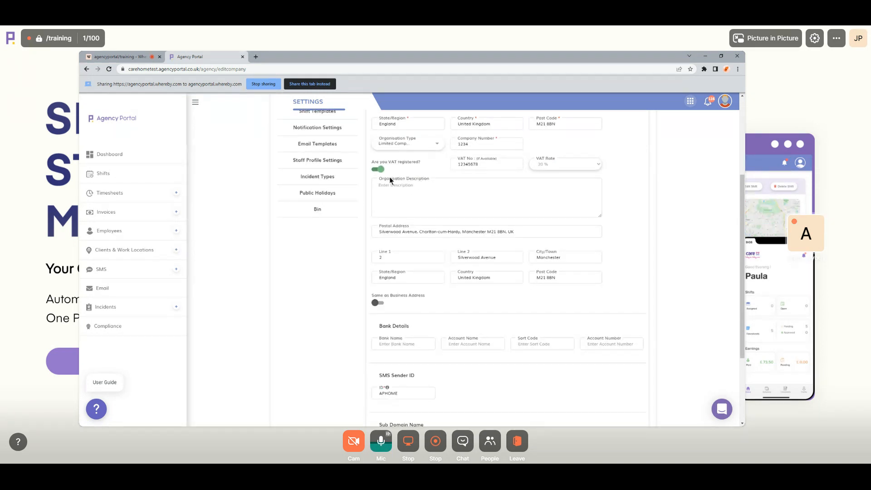
drag(379, 178, 428, 180)
click(460, 198)
scroll(406, 185, down, 1)
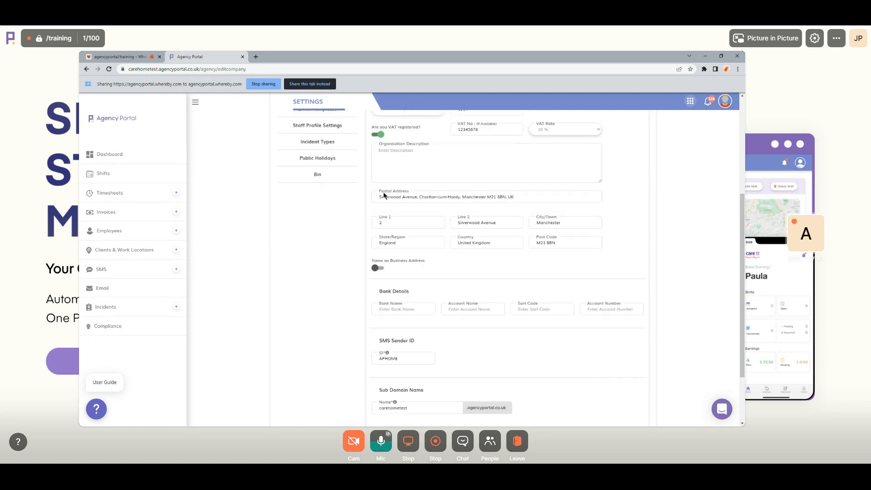
scroll(397, 194, up, 4)
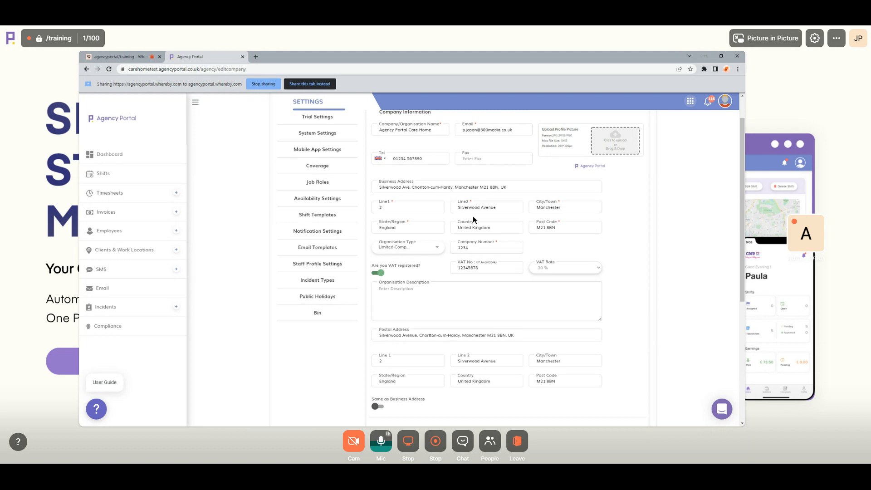
scroll(378, 294, down, 3)
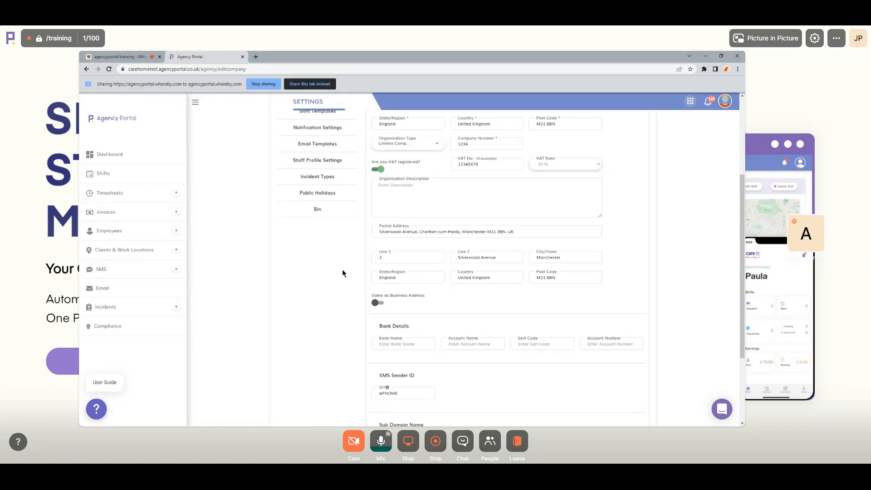
- Examine the Bank Details section and the SMS Sender ID field with its information note
scroll(343, 270, down, 2)
drag(378, 256, 417, 255)
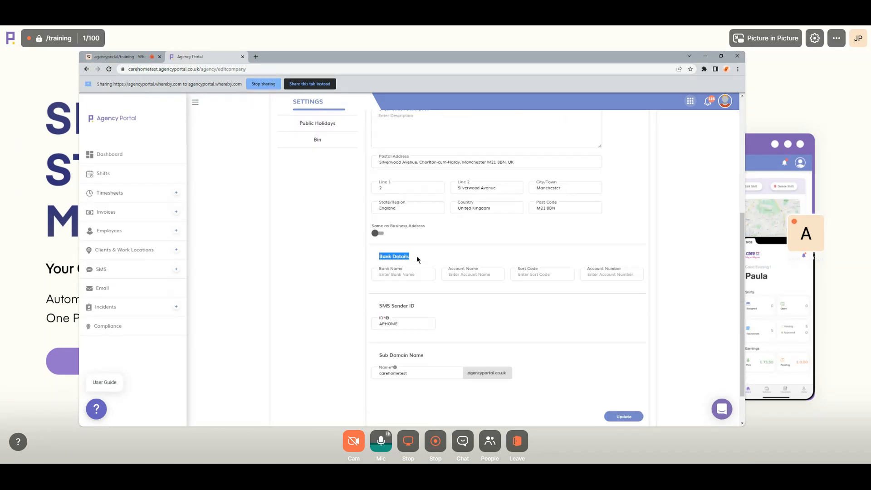
click(415, 253)
scroll(445, 281, down, 1)
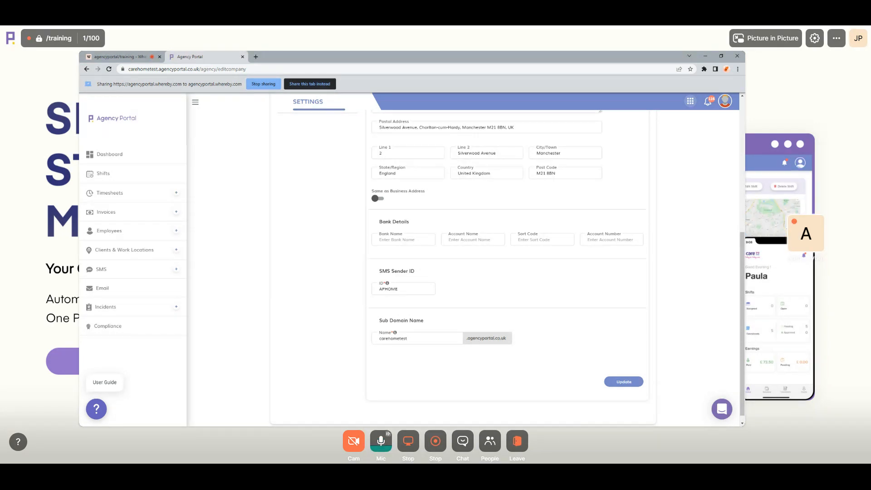
drag(379, 263, 424, 263)
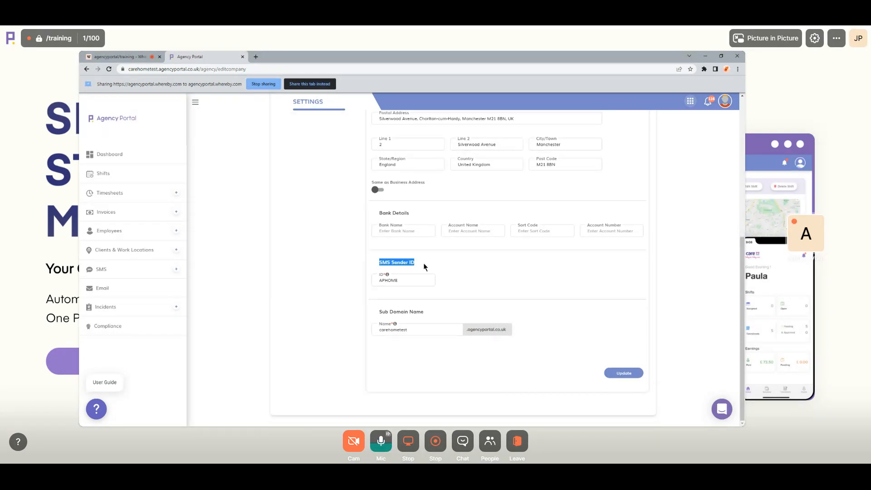
click(423, 263)
mouse_move(389, 278)
click(380, 281)
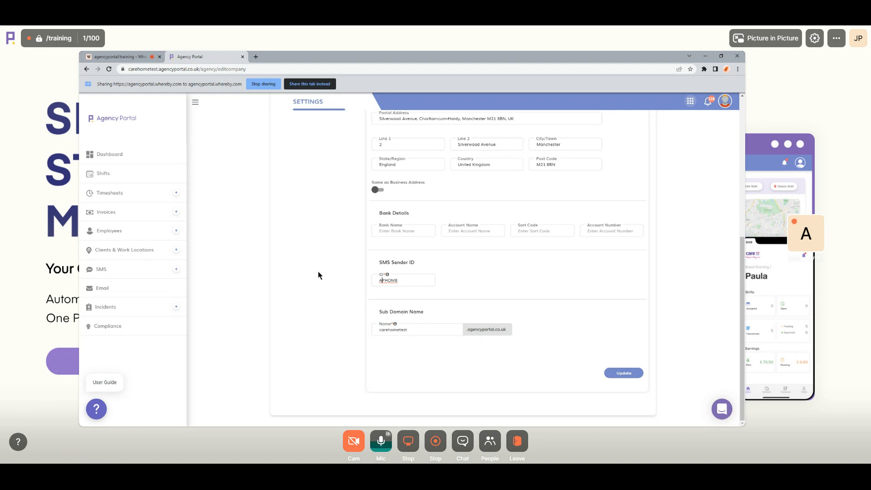
- Examine the Sub Domain Name section, including its information note and the name field
drag(383, 311, 429, 315)
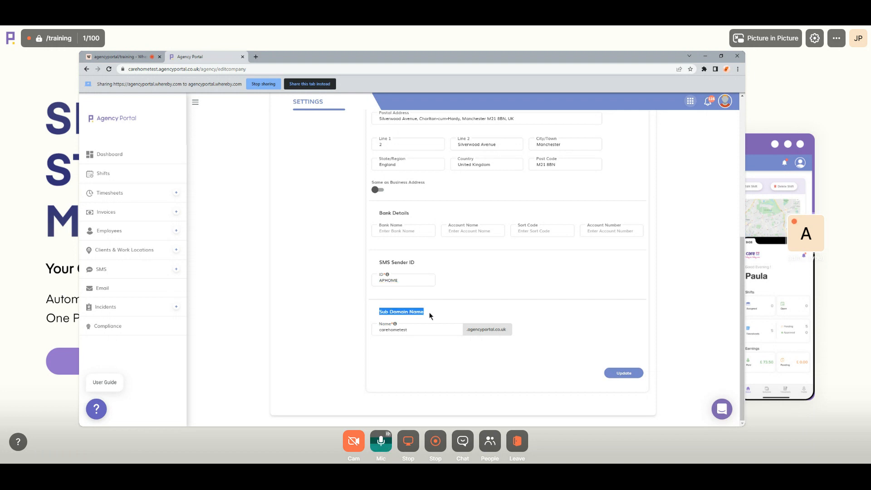
click(395, 308)
mouse_move(395, 324)
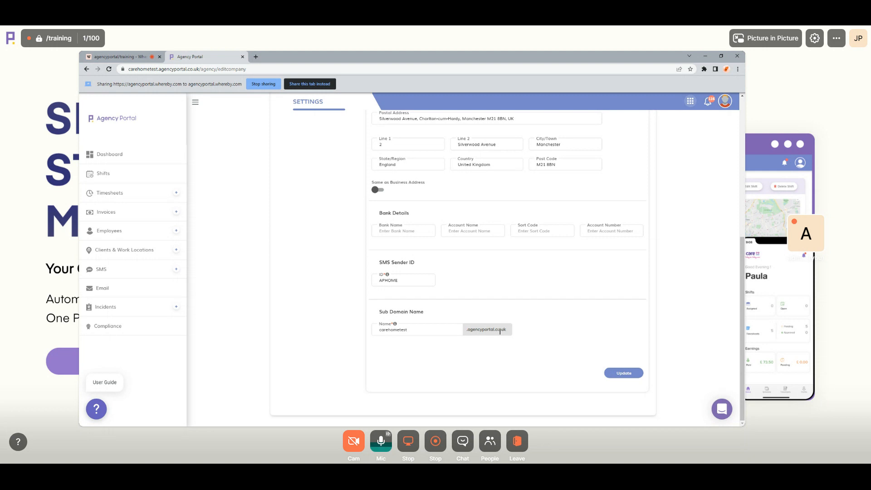
drag(379, 329, 393, 330)
click(377, 326)
drag(424, 326, 399, 325)
drag(379, 311, 443, 310)
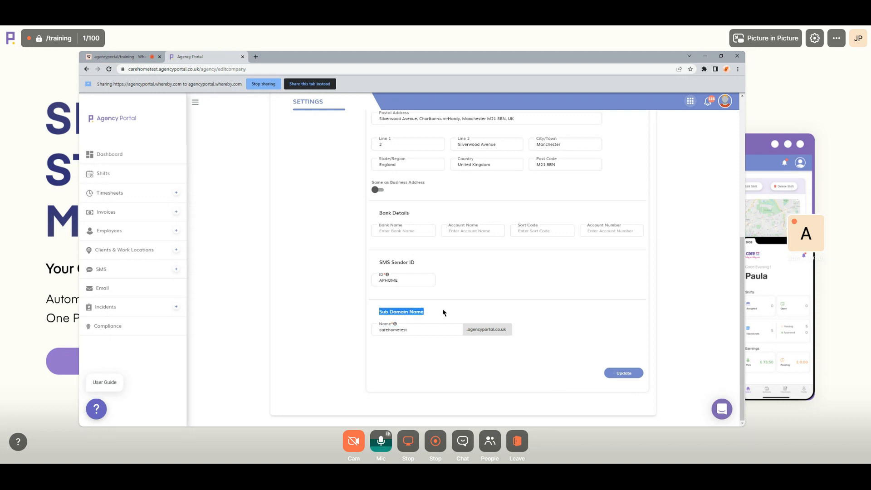
- Examine the name entered in the Sub Domain Name section
click(442, 311)
double_click(400, 333)
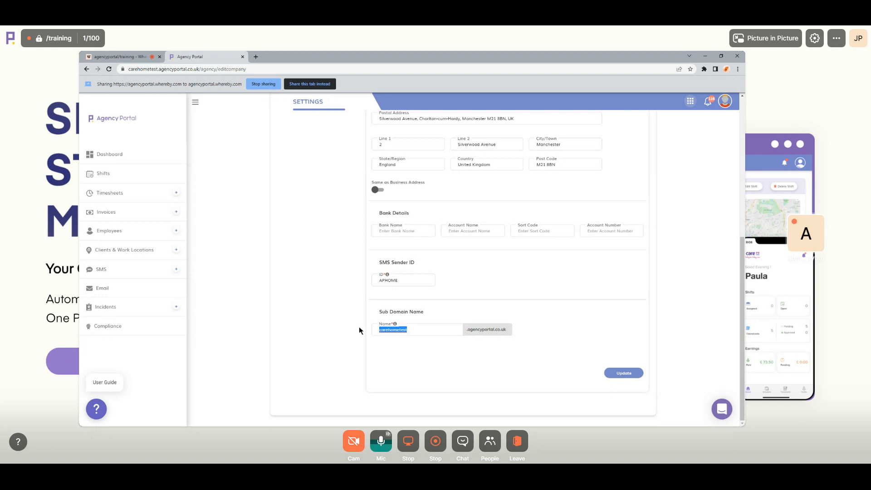
click(358, 325)
- Open the Trial Settings and switch the Invoicing plan off and back on
scroll(462, 254, up, 5)
click(331, 157)
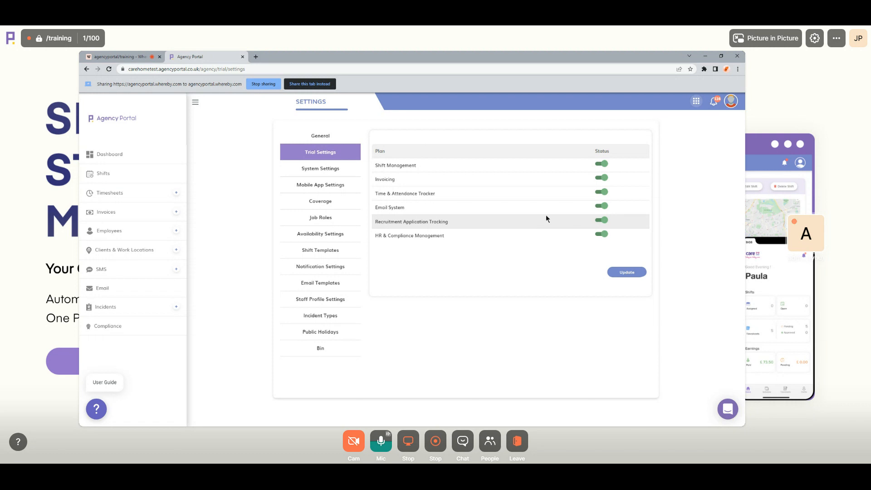
click(600, 177)
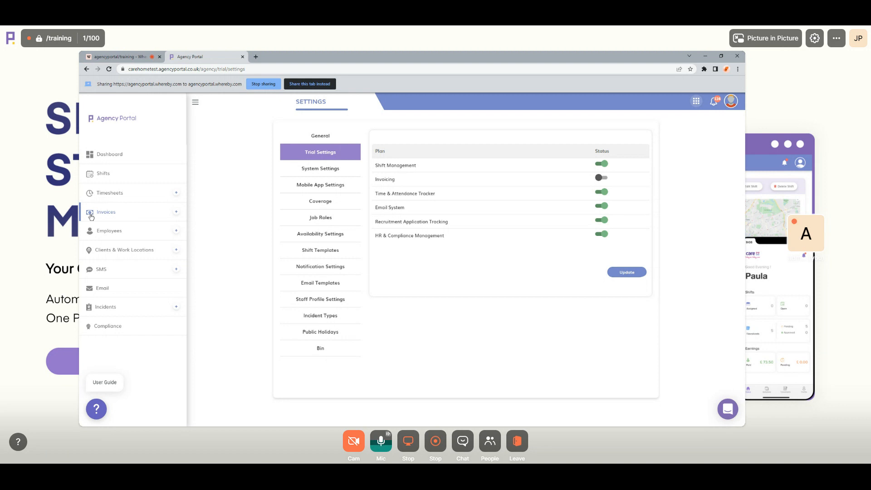
click(601, 178)
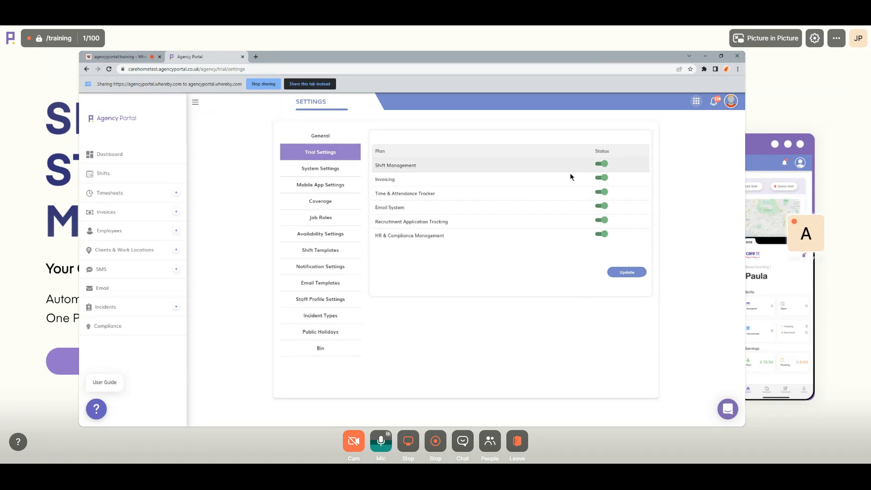
- Open the System Settings and examine the Invoice Number Start field in the Invoicing section
click(300, 170)
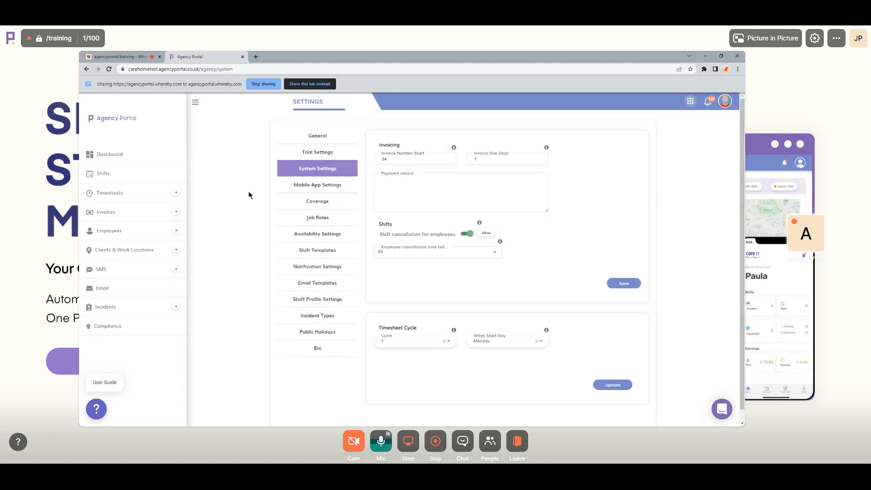
drag(378, 144, 404, 145)
click(382, 156)
drag(382, 156, 425, 156)
click(382, 156)
click(425, 143)
drag(390, 159, 381, 160)
click(421, 145)
drag(385, 159, 400, 161)
- Try 99 as the Invoice Number Start and set it back to 54
click(397, 160)
text(99)
click(627, 282)
drag(402, 163, 360, 157)
text(54)
- Examine the Invoice Due Days field and the Overdue by column of the invoices list in a separate browser tab
drag(475, 155, 504, 156)
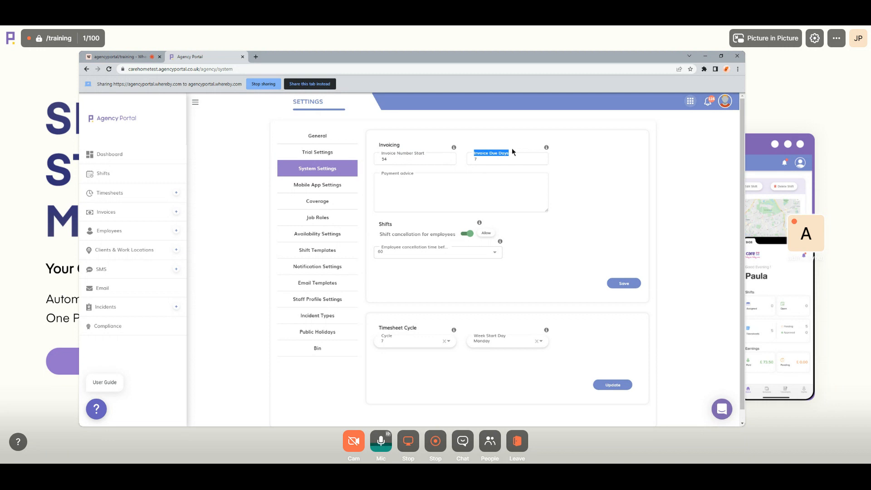
click(514, 155)
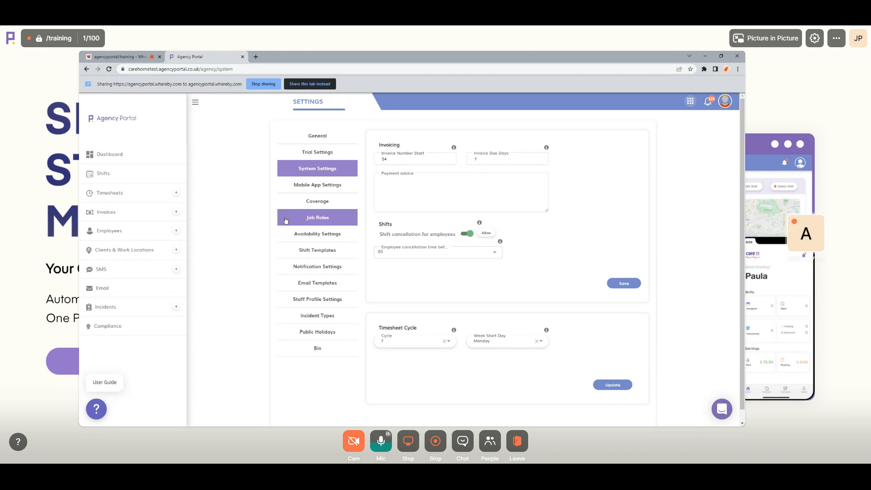
middle_click(113, 215)
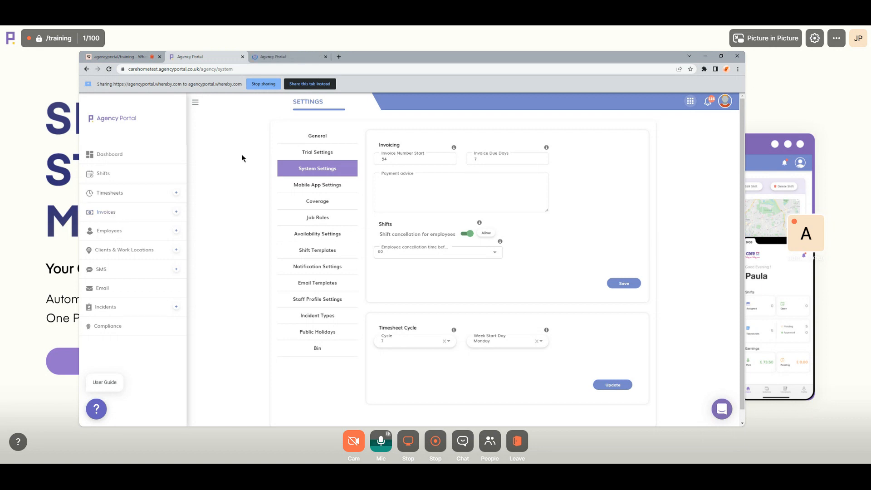
click(271, 56)
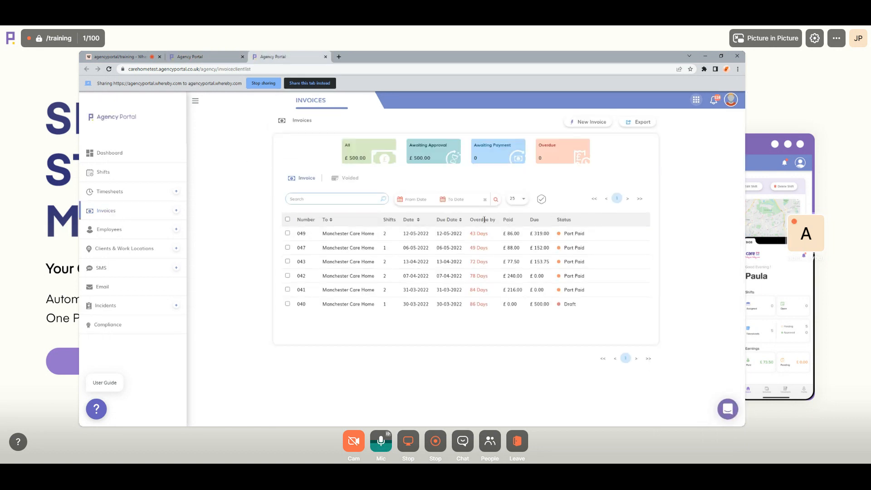
drag(474, 219, 495, 219)
click(210, 56)
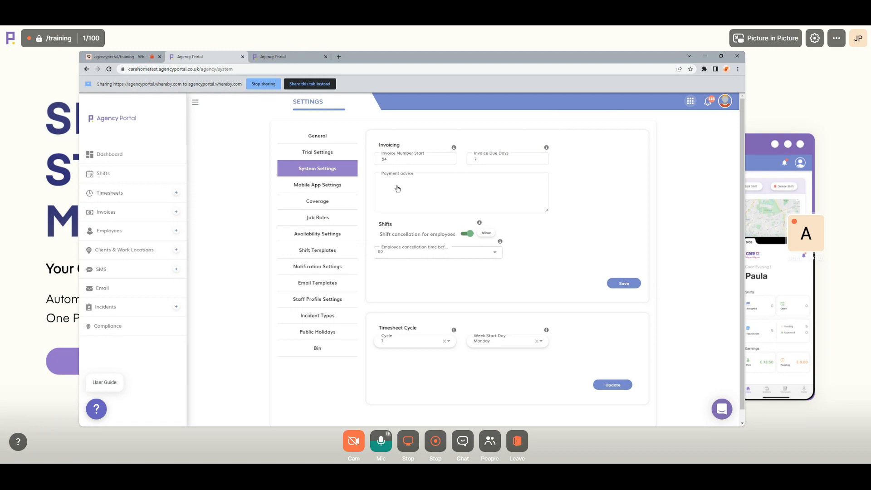
- Set Invoice Due Days to 100 and compare it with the overdue days in the invoices list
click(501, 166)
key(BackSpace)
text(100)
click(623, 283)
click(318, 57)
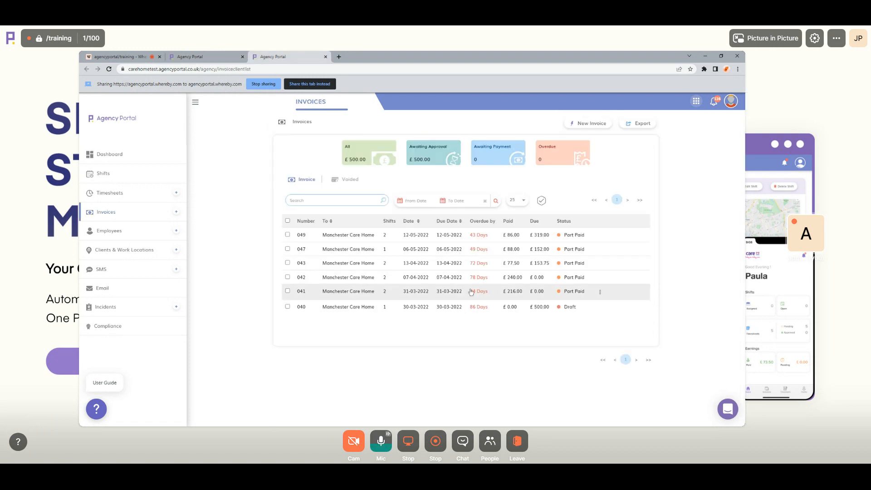
click(213, 57)
- Set Invoice Due Days back to 7, briefly trying 31 as an alternative
drag(475, 155, 450, 156)
click(514, 149)
text(7)
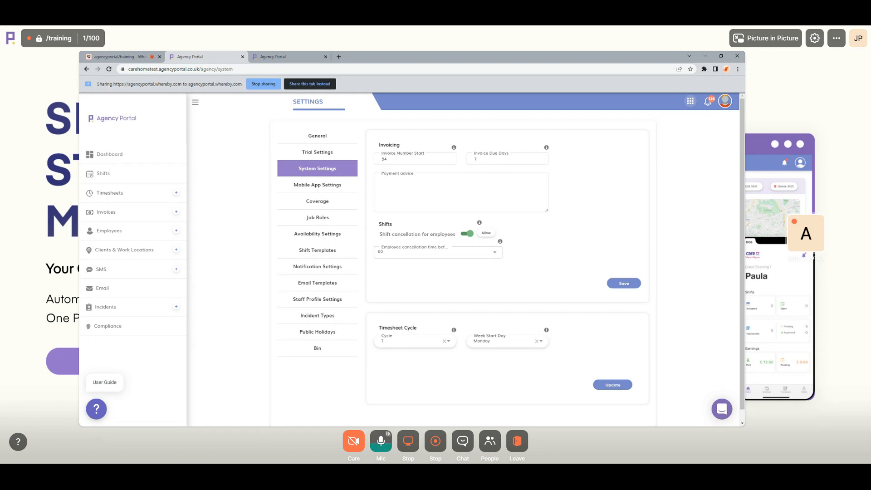
key(BackSpace)
text(31)
key(ctrl+a)
text(7)
click(617, 192)
- Draft the payment advice "Thank you for your business! Please pay within 7 days to the bank account", referring to the bottom of the page
click(463, 198)
text(ank you for your busine)
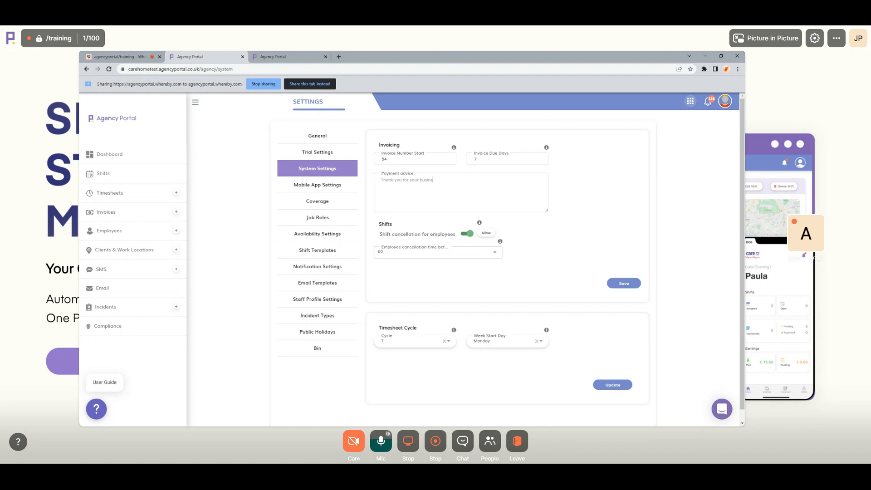
text(ss! Please pay within)
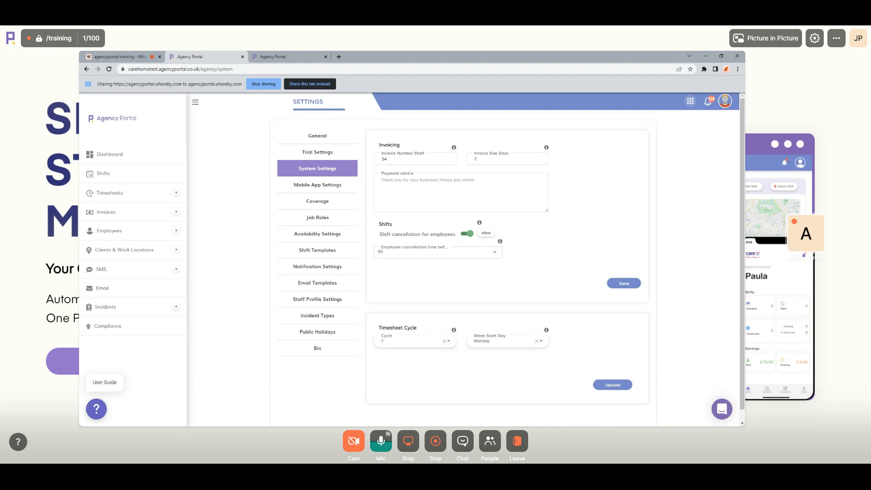
text( 87 days to the bank account of)
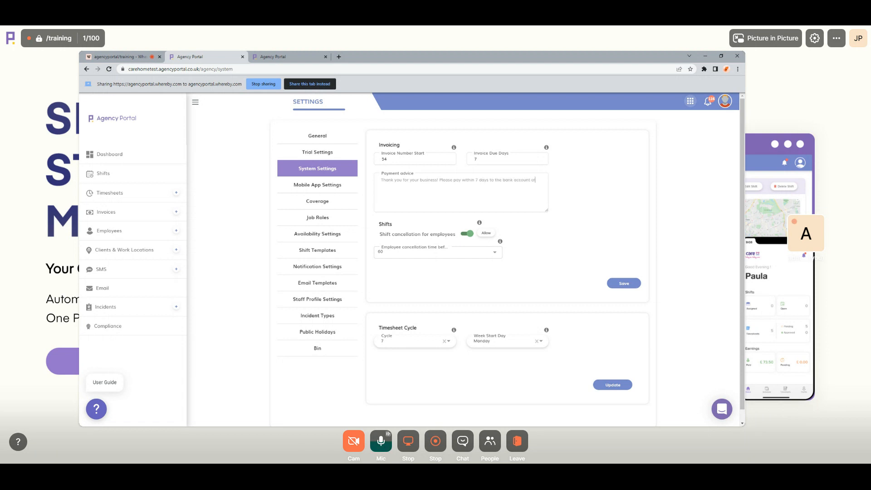
text( thebottom of the page.)
click(488, 186)
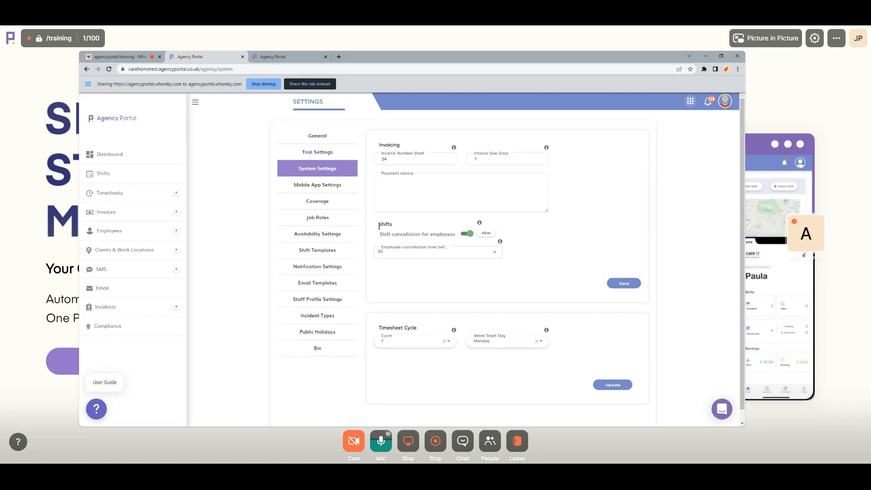
- Examine the Shifts section and its setting for shift cancellation by employees
drag(377, 222, 454, 235)
click(434, 215)
drag(379, 235, 457, 240)
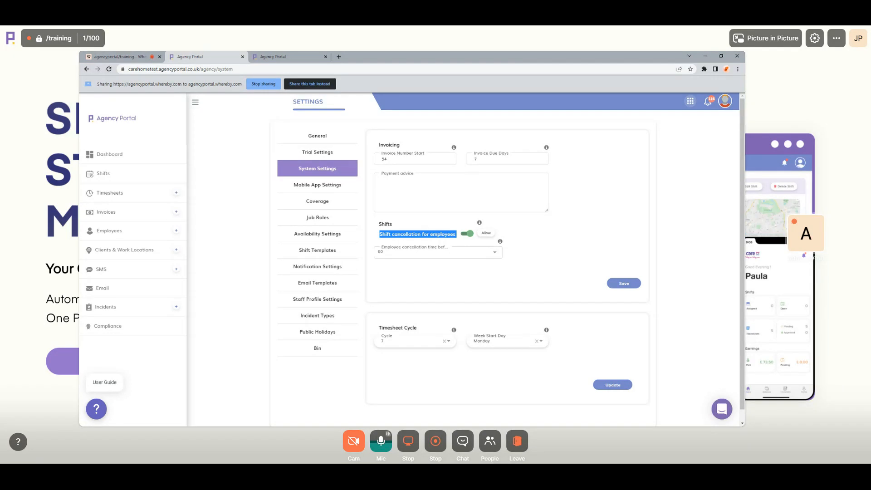
click(381, 236)
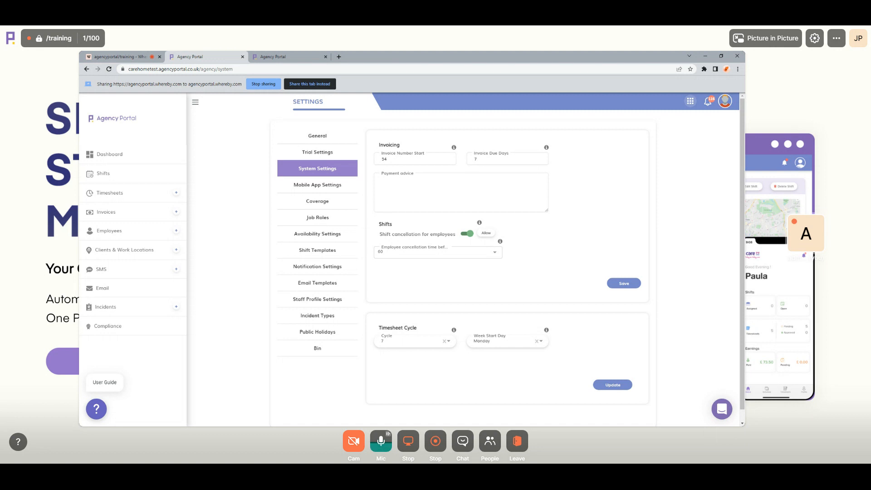
- Set the employee cancellation time in the Shifts section to 240
drag(381, 246, 395, 248)
click(393, 248)
click(416, 255)
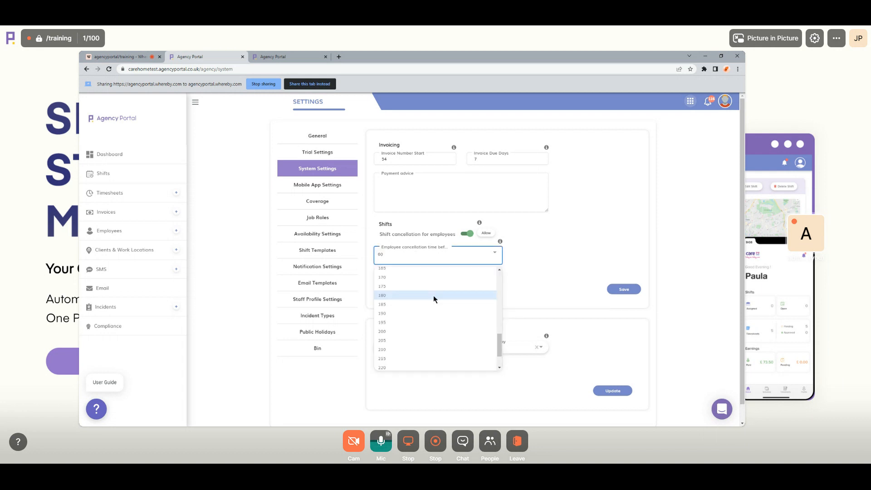
scroll(433, 296, down, 2)
click(392, 358)
click(401, 273)
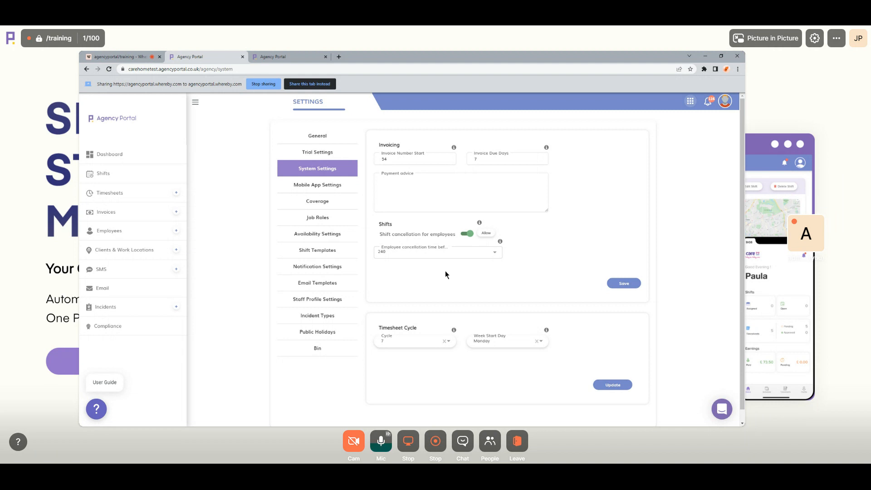
- Switch shift cancellation for employees to Do Not Allow
drag(378, 234, 462, 240)
click(386, 234)
click(467, 234)
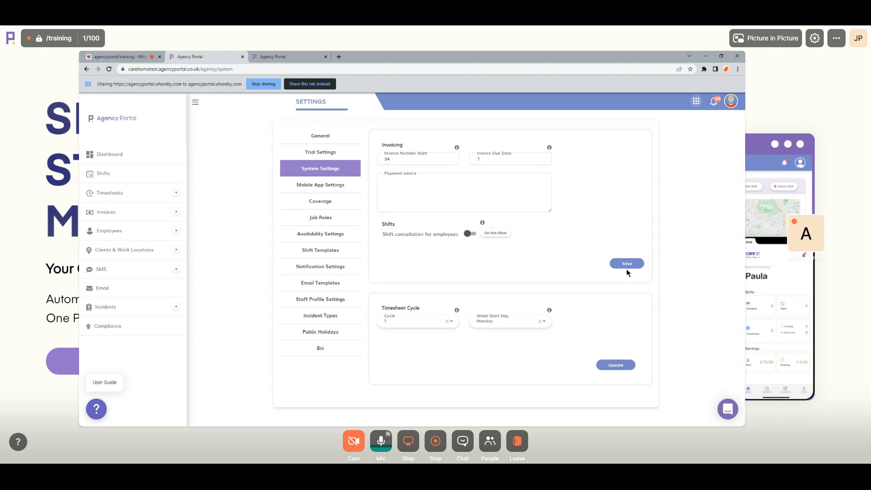
drag(382, 234, 438, 239)
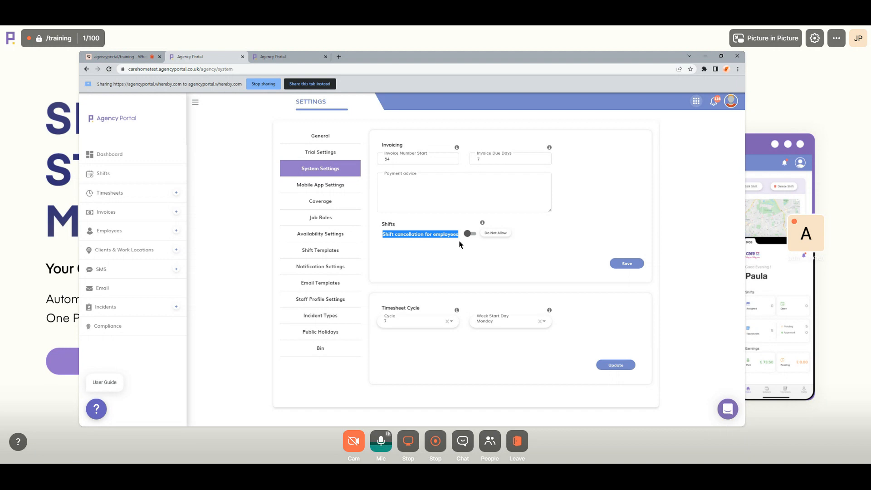
click(487, 258)
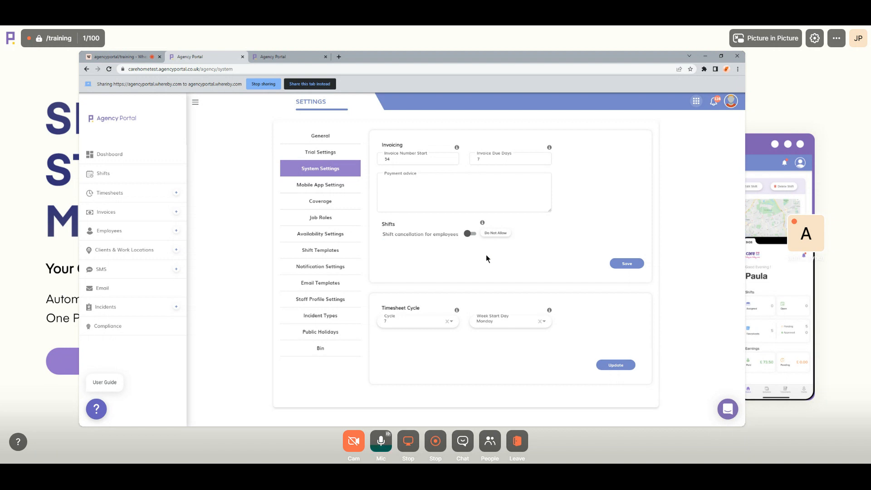
- Examine the Timesheet Cycle section of the System Settings
drag(380, 307, 442, 288)
click(443, 285)
drag(382, 311, 426, 308)
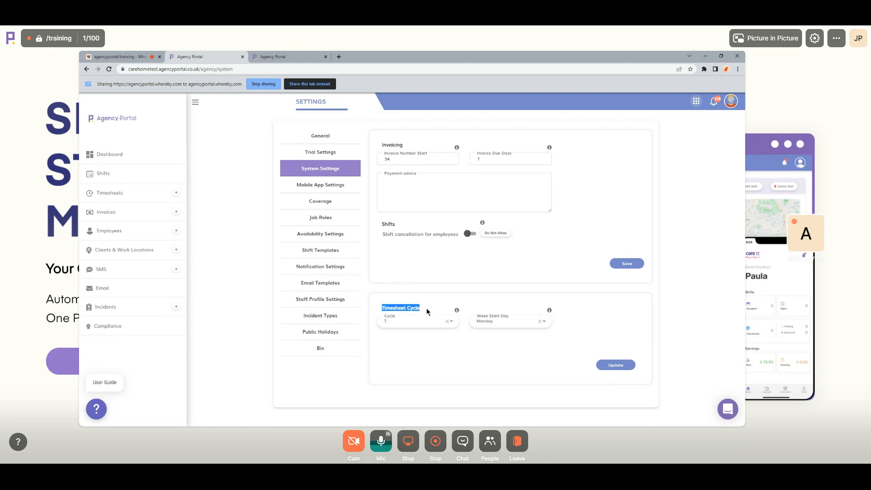
click(434, 347)
- Try other timesheet cycle options, including 14, and set the cycle back to 7
click(410, 322)
click(390, 349)
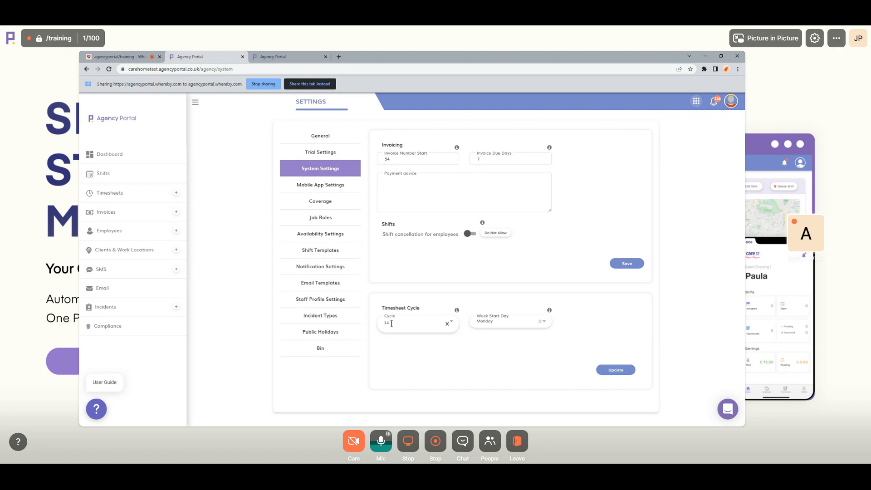
click(385, 325)
click(385, 360)
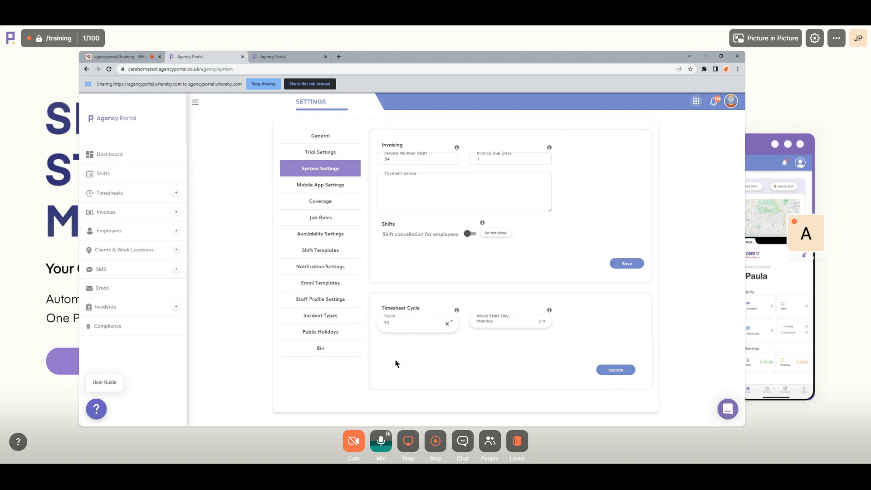
click(402, 326)
click(412, 338)
click(470, 356)
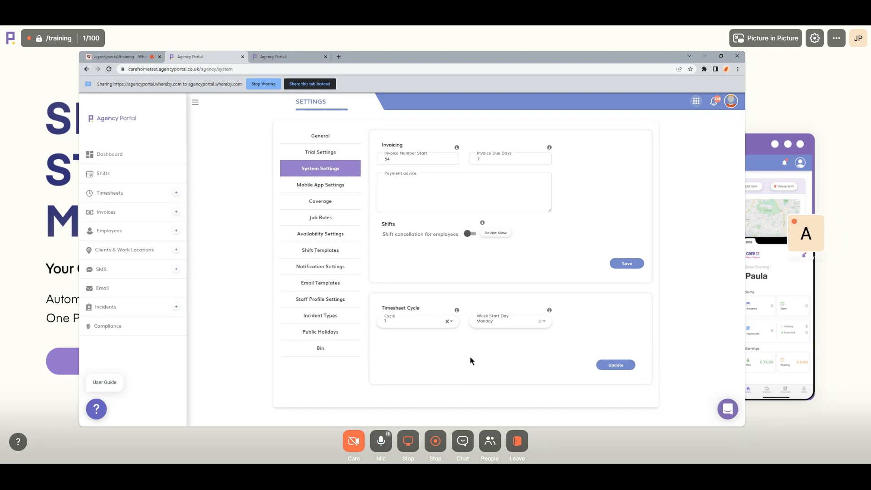
- Open the Mobile App Settings and examine the Geofencing Status and radius fields
click(329, 186)
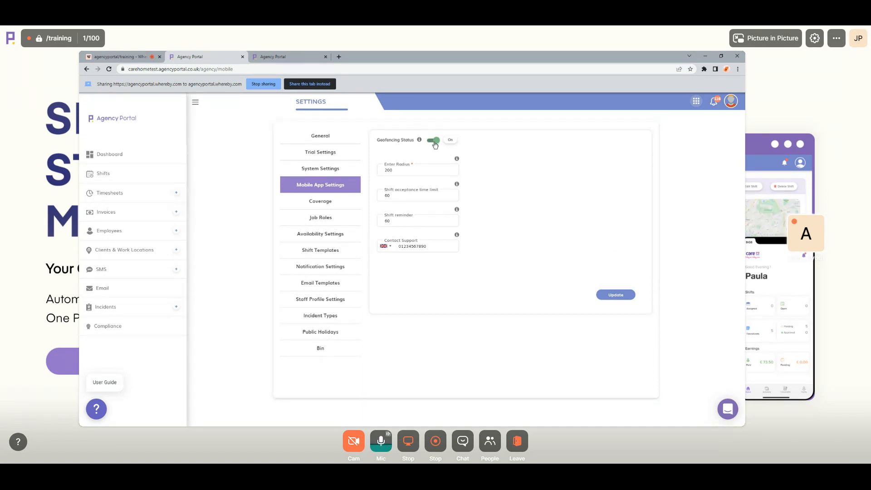
drag(384, 164, 404, 165)
click(530, 165)
double_click(395, 170)
triple_click(401, 170)
click(488, 172)
drag(377, 140, 412, 145)
click(516, 146)
- Examine the Shift acceptance time limit and Shift reminder fields, including the reminder's information note
drag(385, 189, 420, 191)
click(530, 189)
double_click(387, 196)
click(520, 195)
double_click(395, 215)
click(415, 224)
click(490, 217)
mouse_move(457, 210)
- Examine the Contact Support field in the Mobile App Settings
drag(384, 239, 416, 243)
click(531, 266)
drag(383, 240, 490, 259)
click(432, 249)
click(409, 244)
- Open the Coverage settings and examine the list of areas and their coverage circles on the map
click(334, 201)
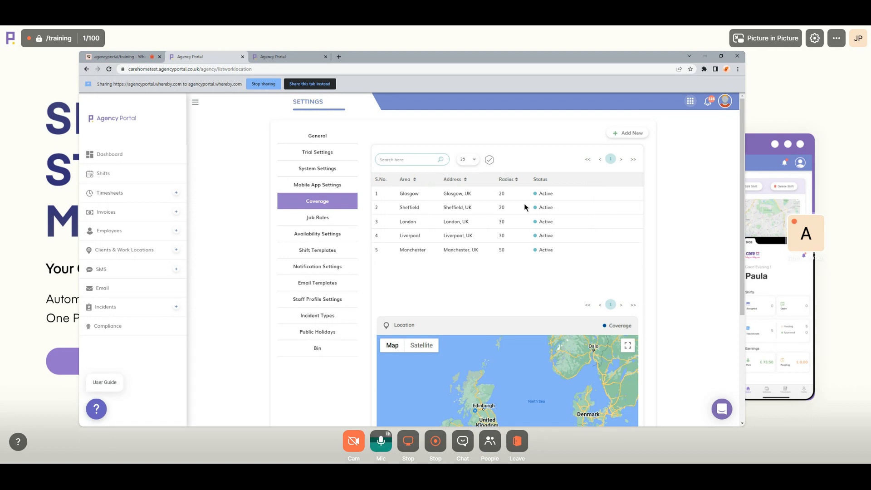
scroll(508, 231, down, 1)
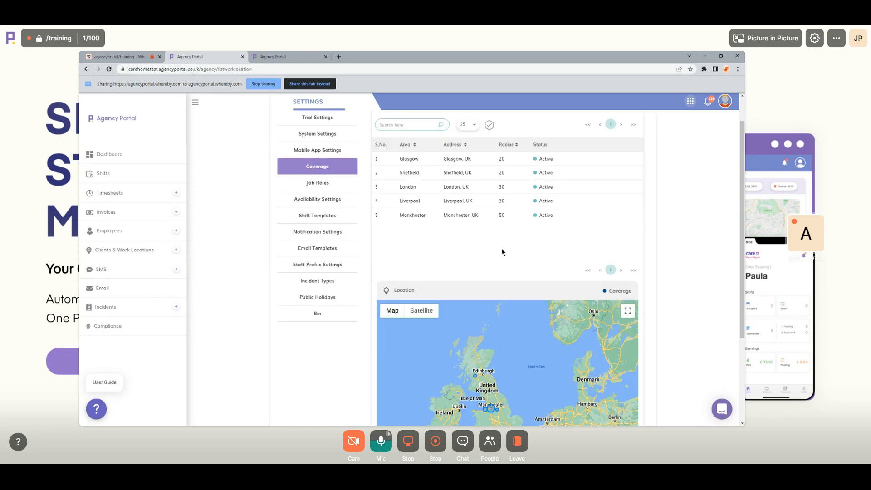
scroll(502, 248, down, 1)
scroll(490, 228, up, 1)
scroll(322, 170, up, 1)
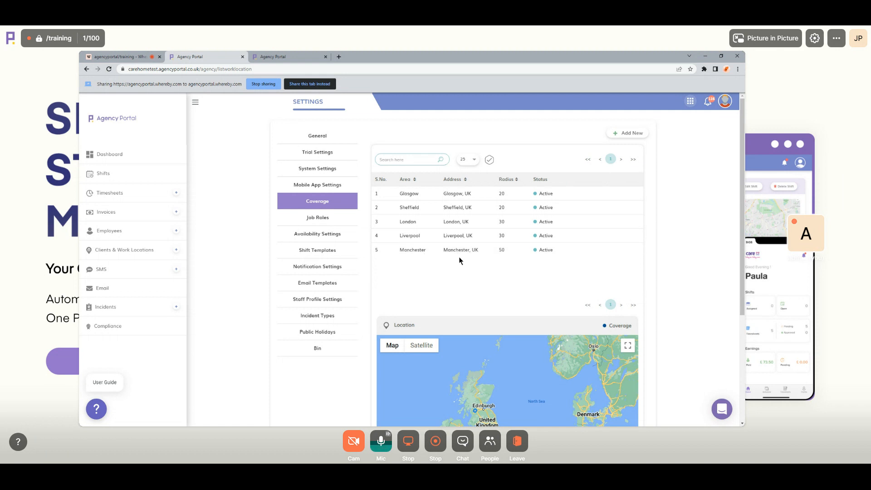
scroll(463, 255, down, 3)
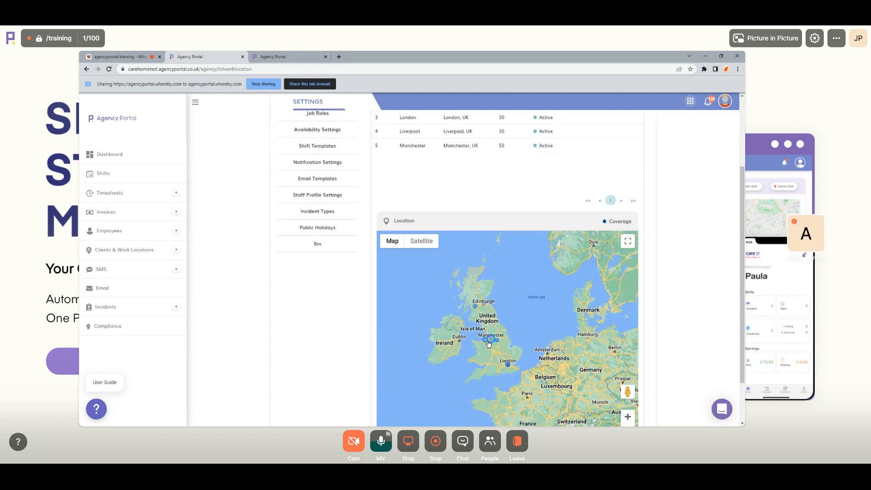
scroll(489, 344, up, 3)
scroll(498, 336, down, 1)
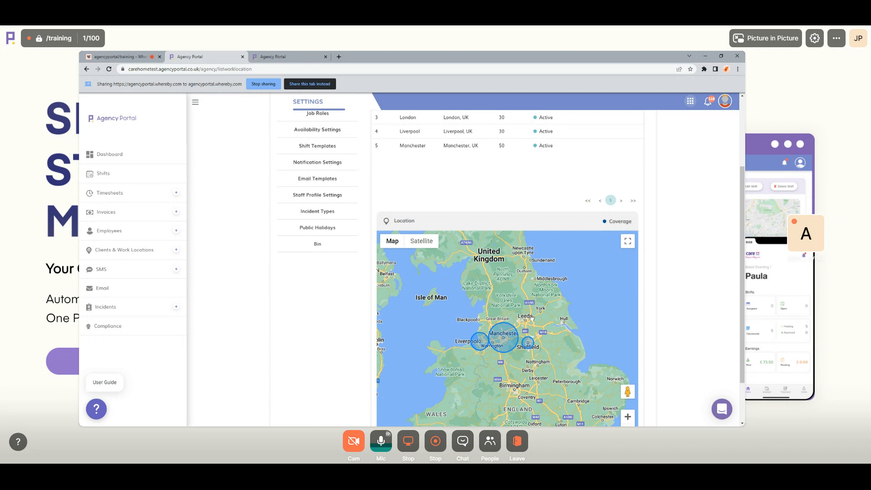
- Start a new coverage area and set its address to Leeds, UK
scroll(663, 312, up, 3)
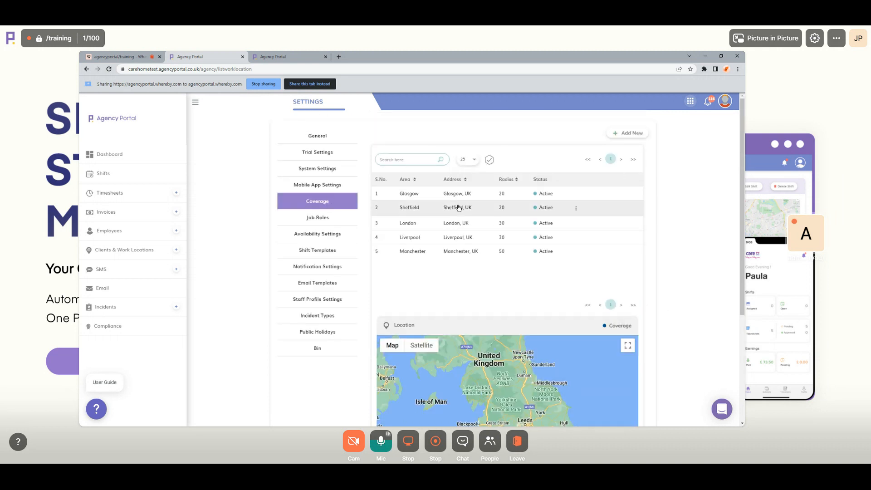
click(627, 133)
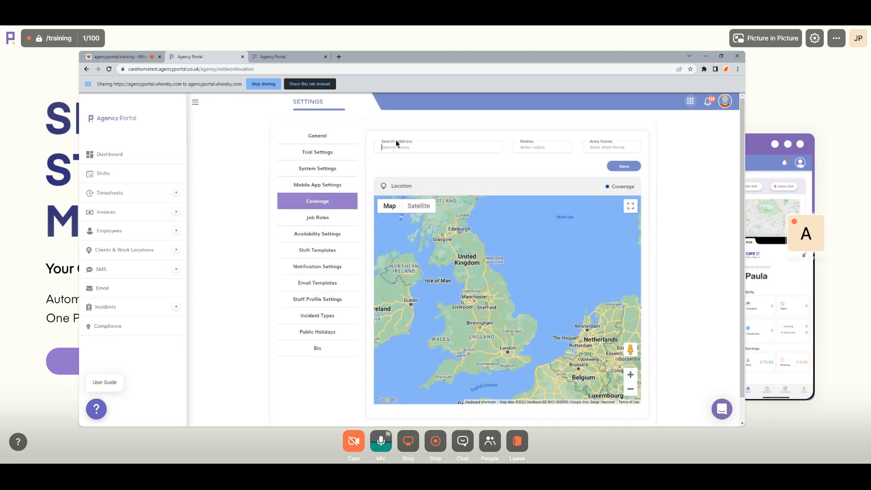
drag(382, 142, 411, 143)
click(416, 135)
click(423, 147)
text(Leeds)
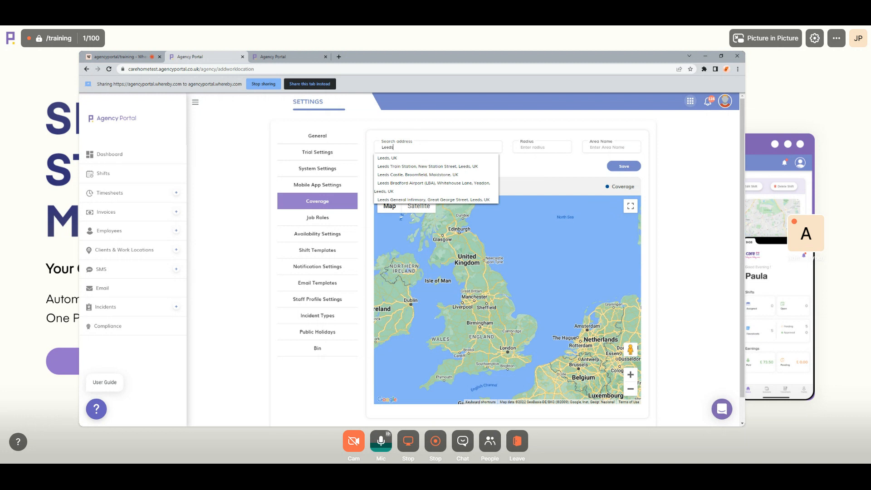
click(406, 158)
- Set the Leeds coverage radius to 20, trying 100 in between to compare the circle on the map
click(532, 147)
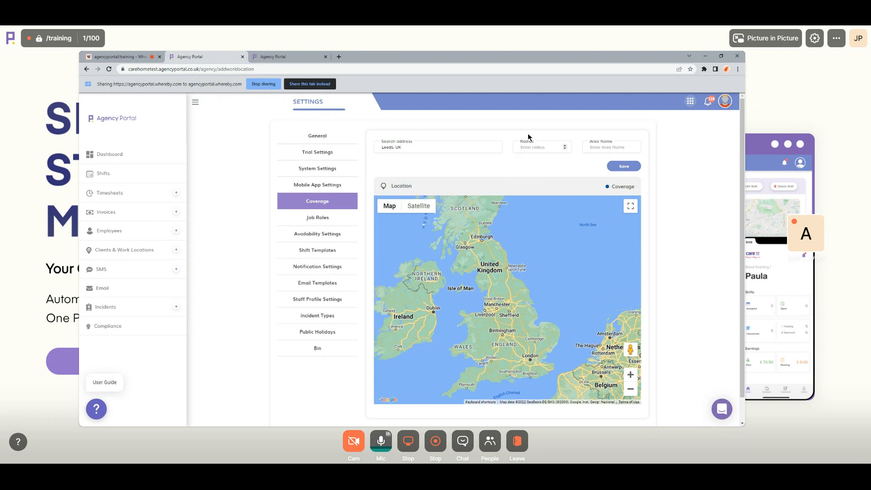
text(20)
scroll(527, 303, up, 3)
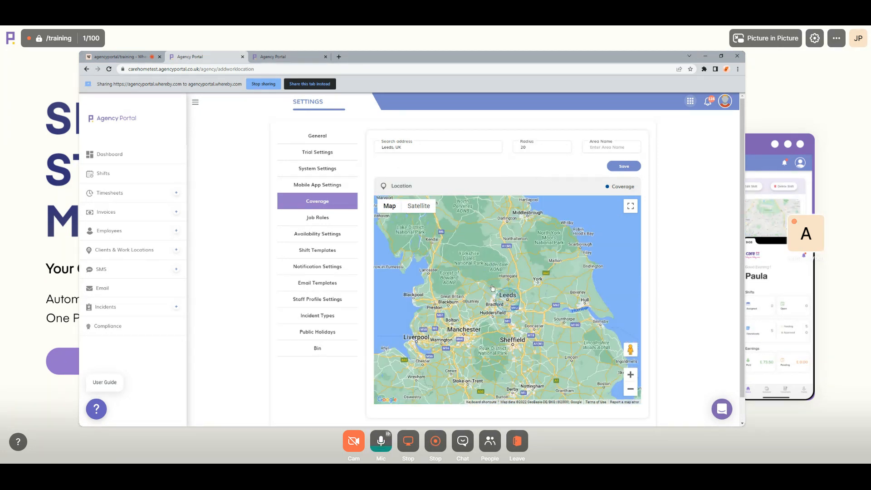
double_click(522, 146)
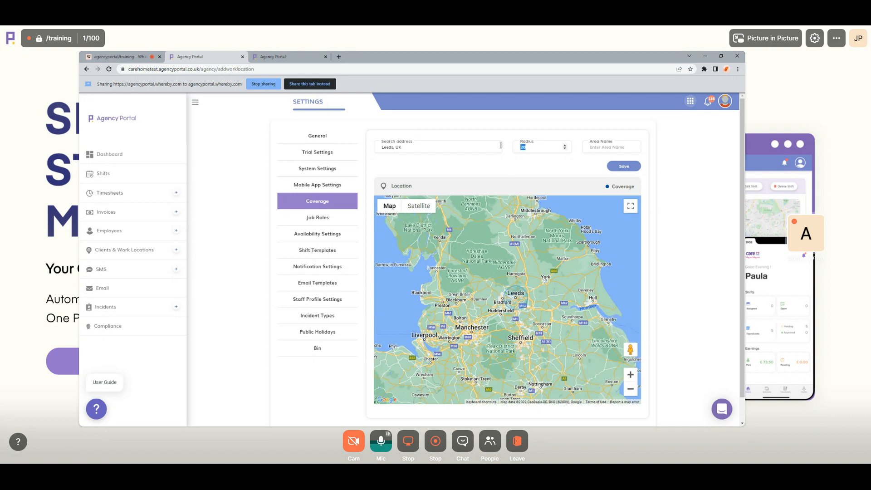
text(100)
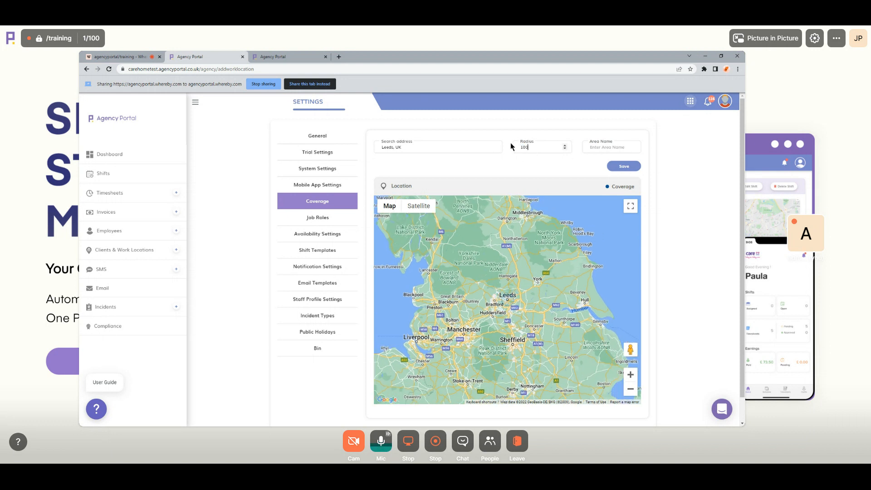
key(ctrl+a)
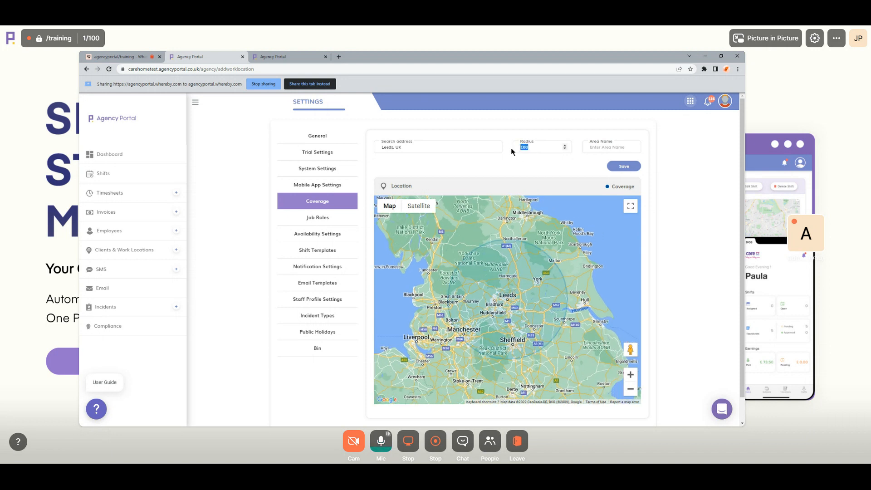
text(20)
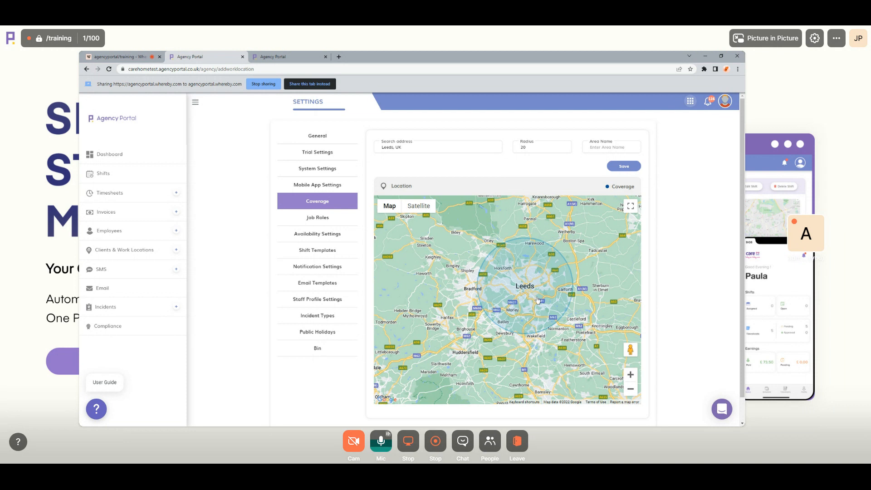
- Check the coverage on the wider map, name the area Leeds and save it
scroll(559, 265, down, 4)
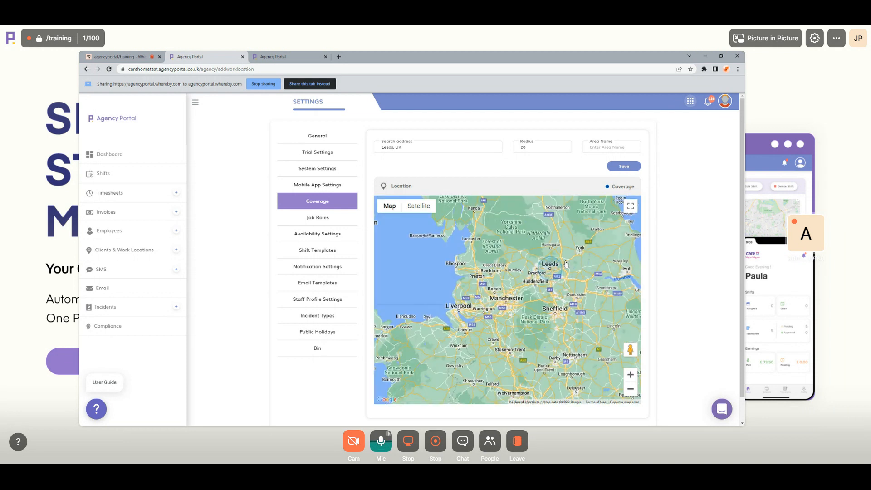
scroll(562, 261, down, 3)
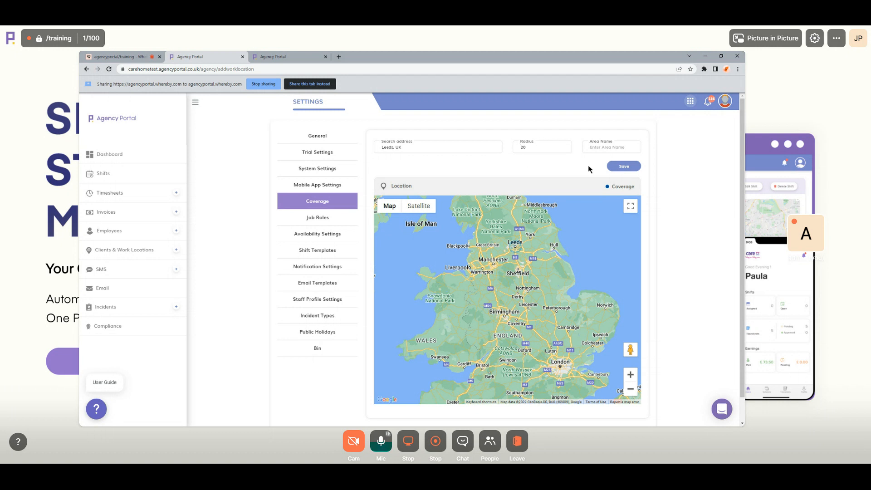
click(592, 146)
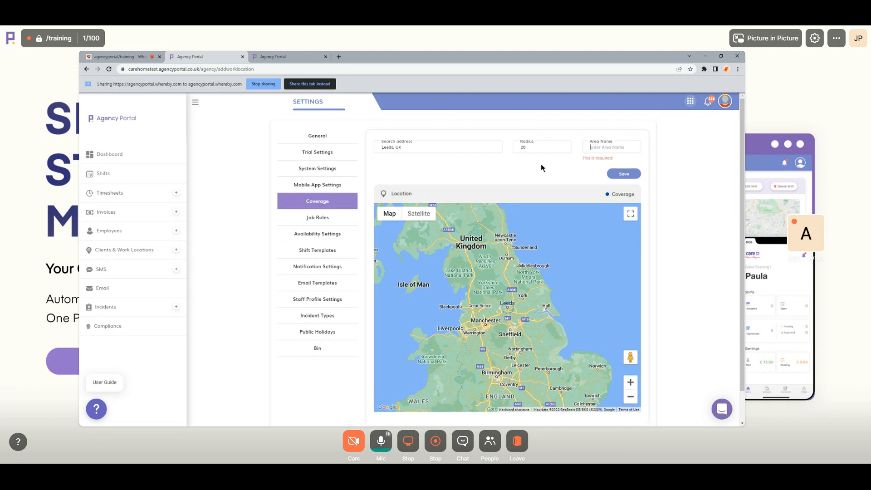
text(Leeds)
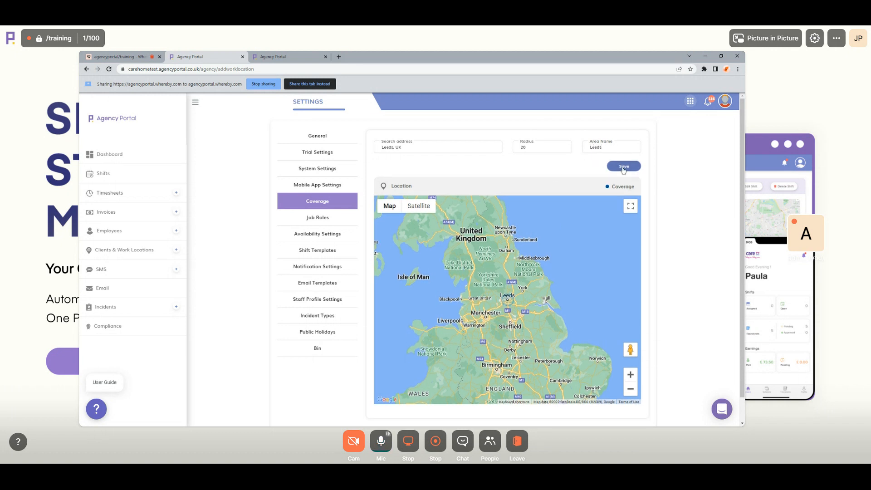
click(623, 167)
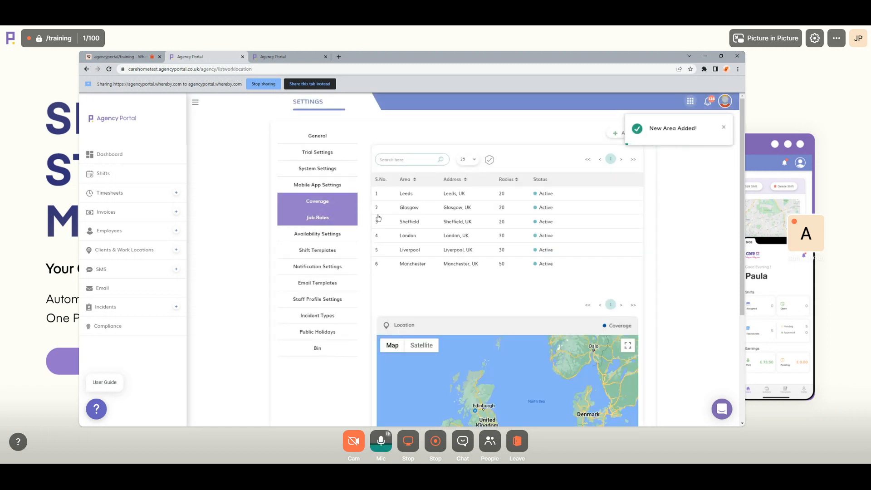
- Open the agency's candidate registration page at carehometest.agencyportal.co.uk/candidate/register in a new browser tab
click(297, 56)
drag(271, 68, 79, 70)
key(ctrl+c)
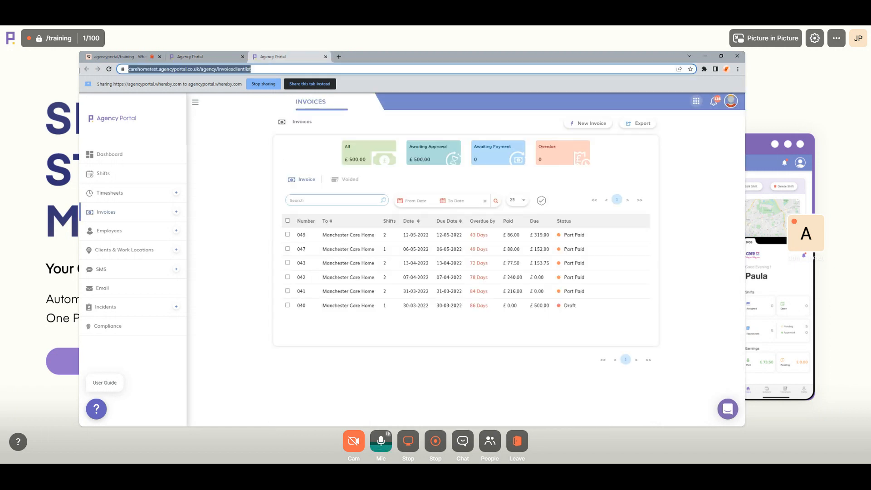
click(325, 56)
key(ctrl+t)
key(ctrl+v)
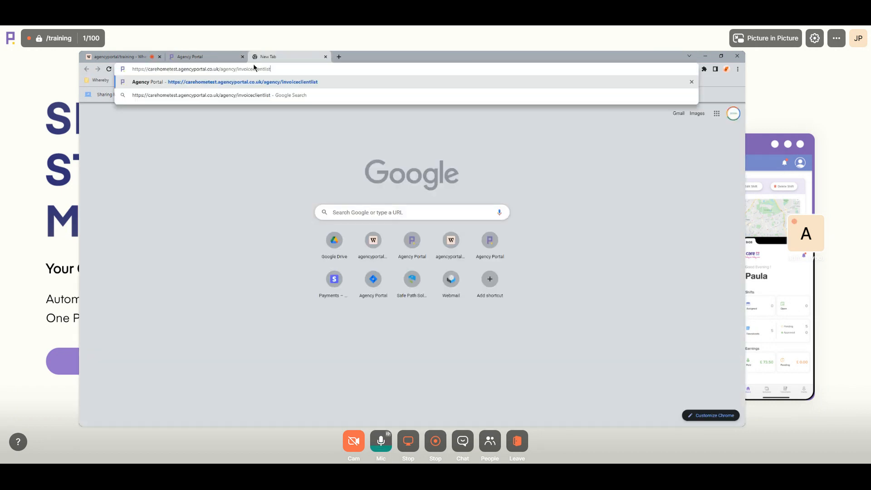
drag(273, 69, 221, 69)
text(c)
click(250, 83)
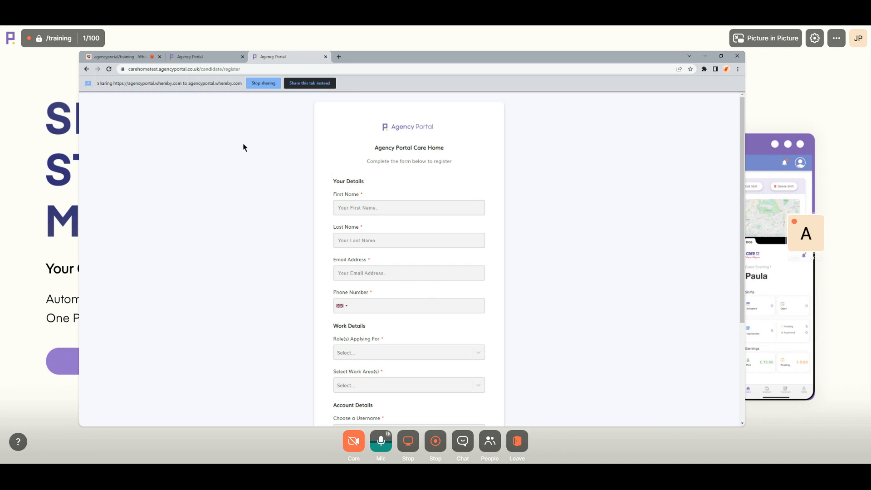
- Examine the Select Work Area(s) choices on the candidate registration form, including Leeds
scroll(301, 170, down, 2)
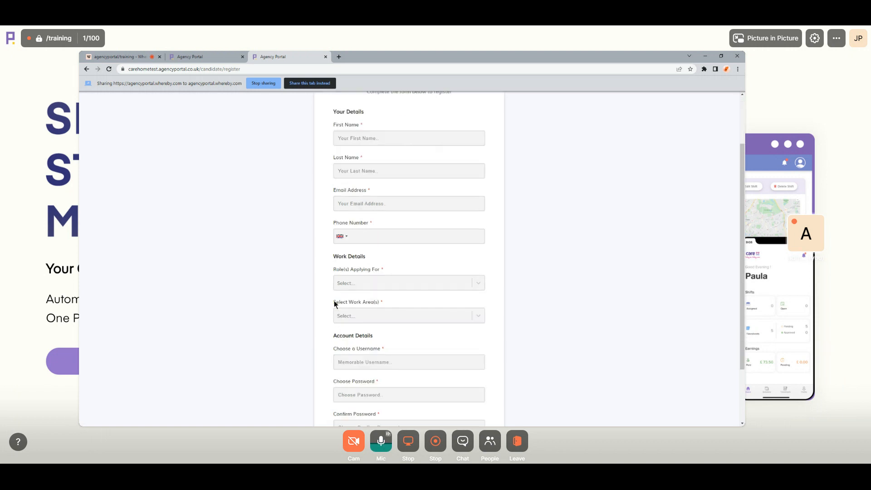
drag(361, 303, 387, 303)
click(394, 300)
scroll(399, 295, down, 2)
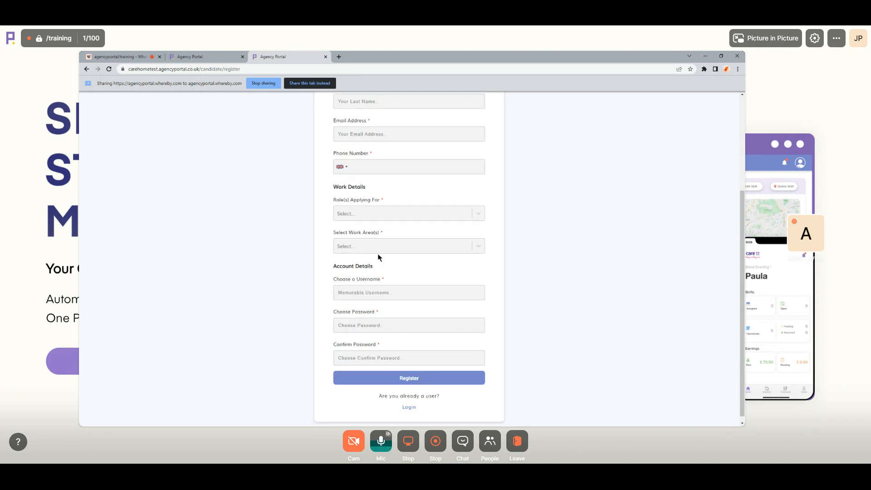
click(371, 246)
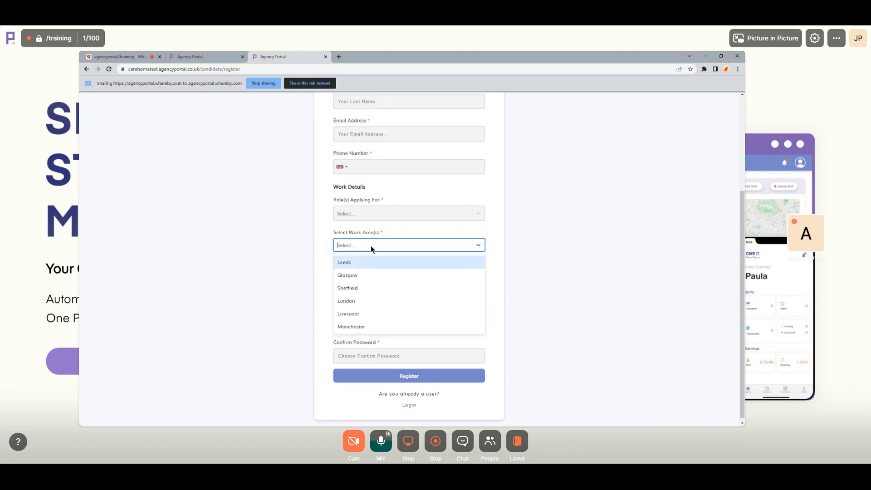
click(342, 262)
- Close the candidate registration page and open the Job Roles settings
click(225, 55)
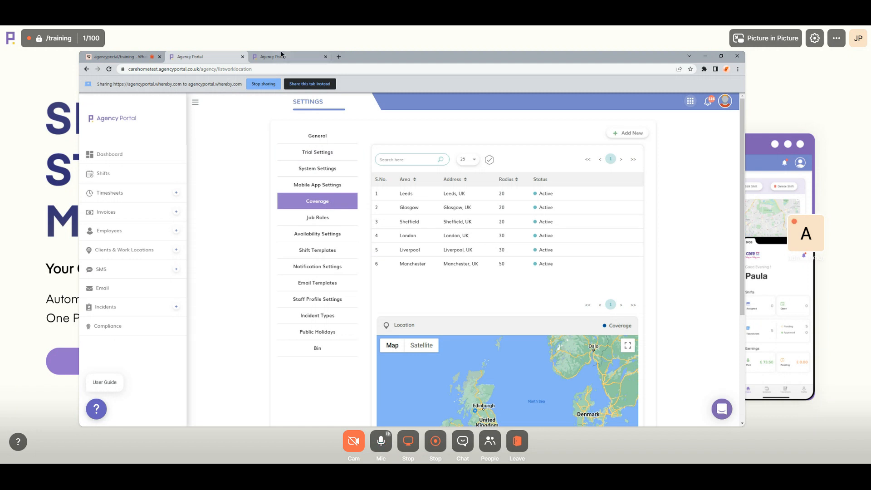
click(308, 60)
click(325, 57)
click(307, 219)
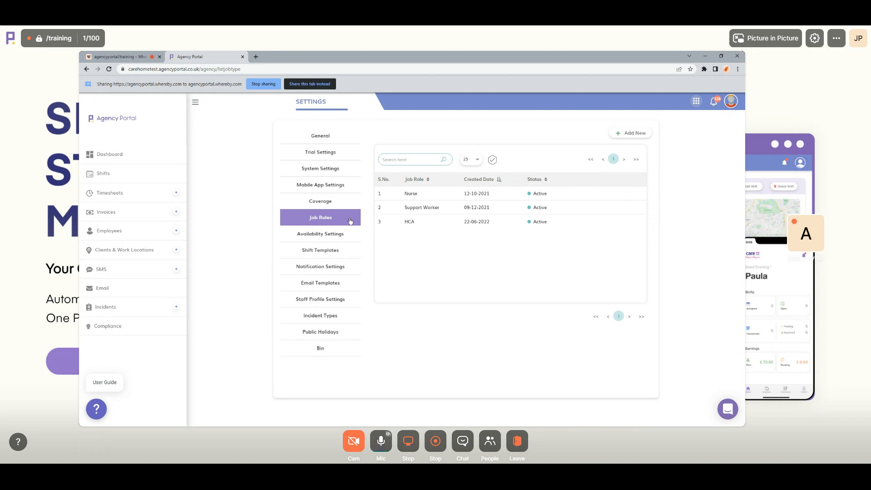
- Reopen the candidate registration page and examine the Role(s) Applying For choices
key(ctrl+shift+t)
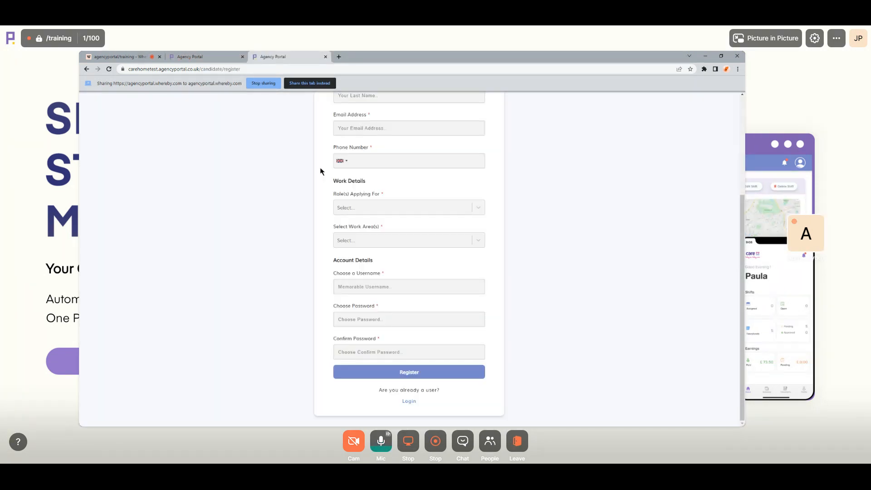
click(367, 208)
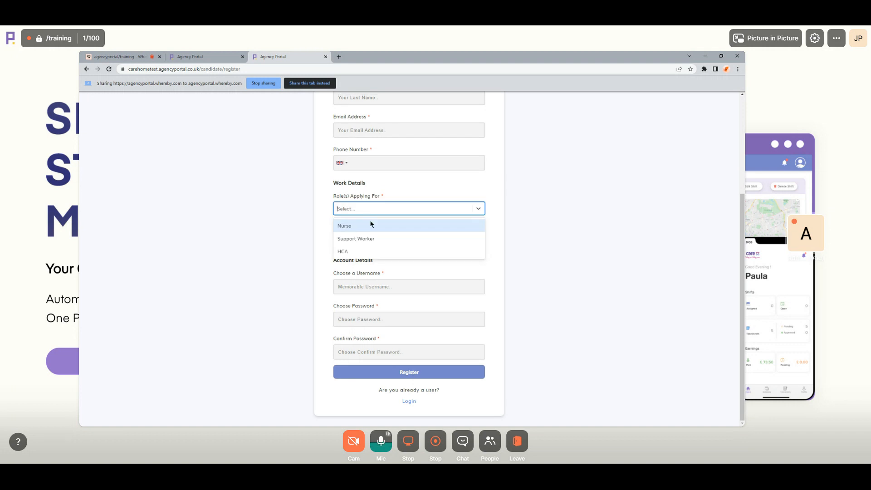
click(316, 218)
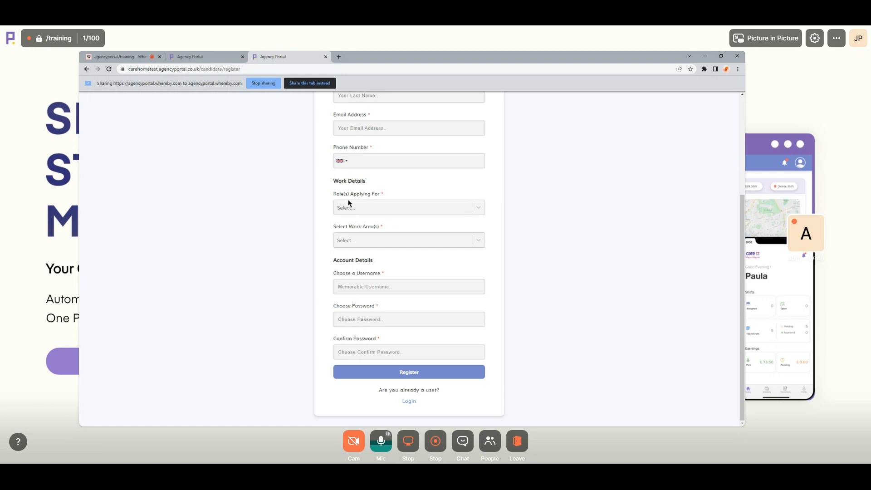
click(357, 208)
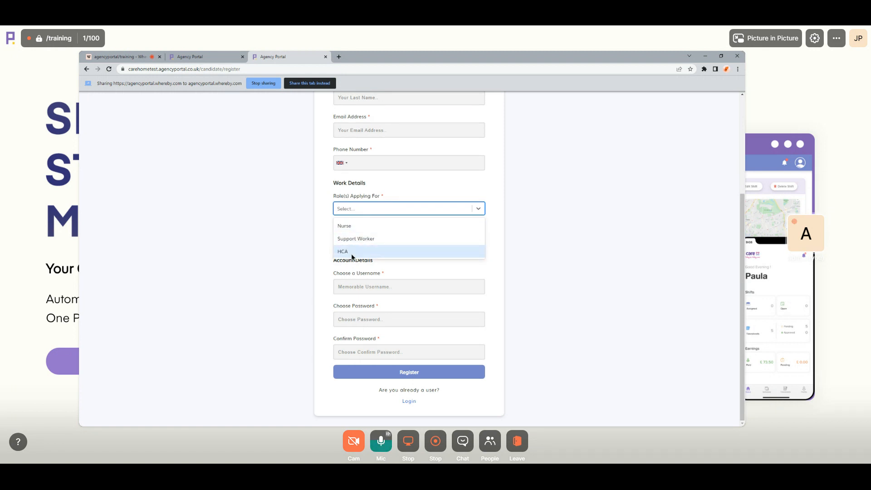
click(325, 209)
click(352, 205)
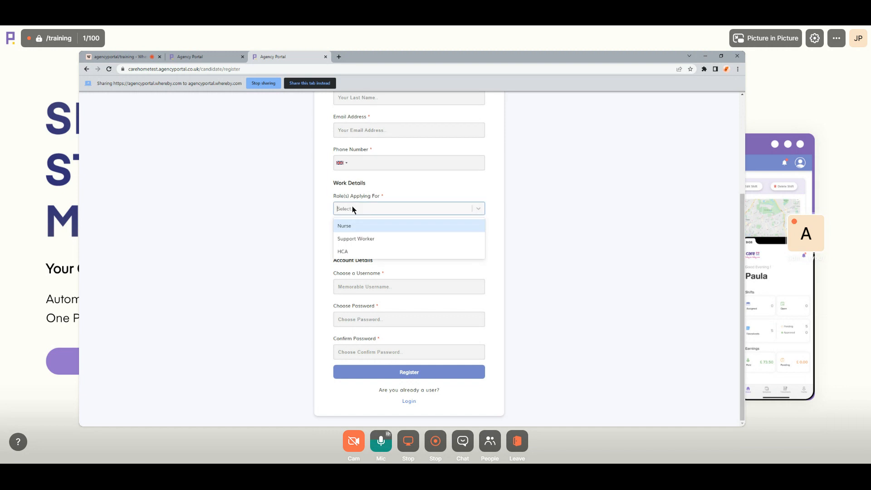
click(326, 216)
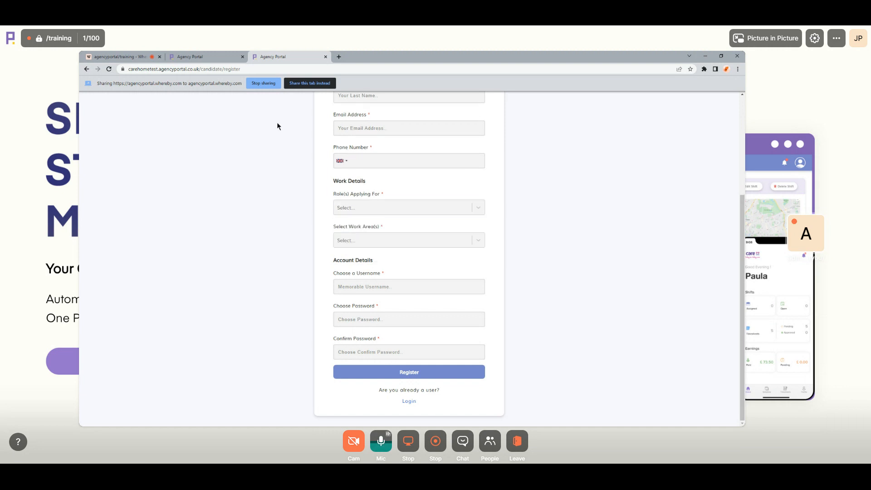
- Start a new job role in the settings, name it Doctor and go to its Late Booking Fee amount
click(210, 56)
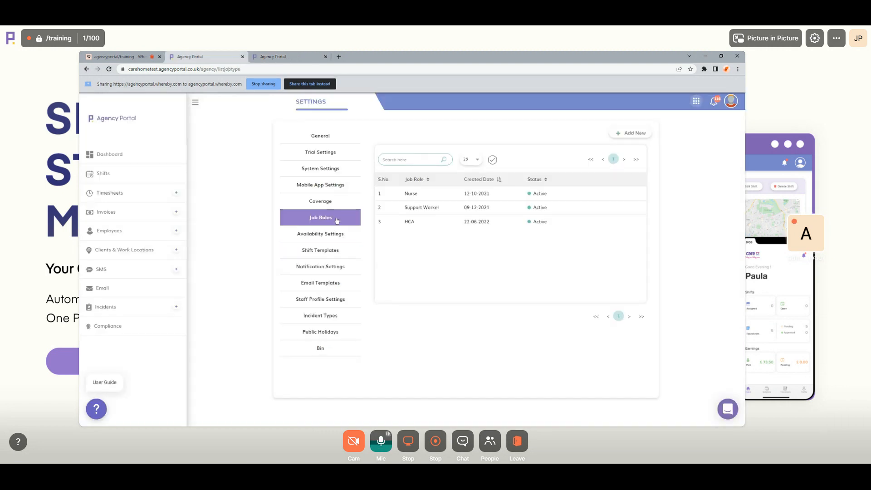
click(633, 133)
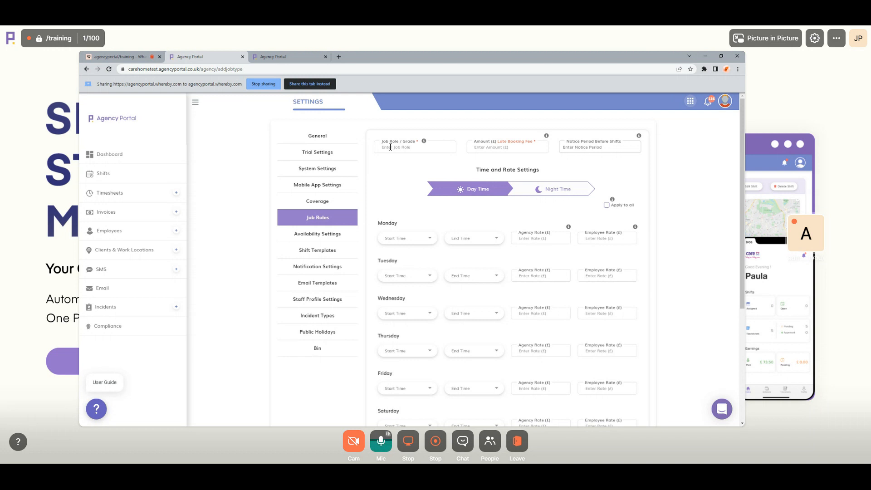
drag(382, 144, 414, 146)
click(413, 141)
text(Doctor)
double_click(393, 148)
click(392, 149)
drag(475, 142, 525, 134)
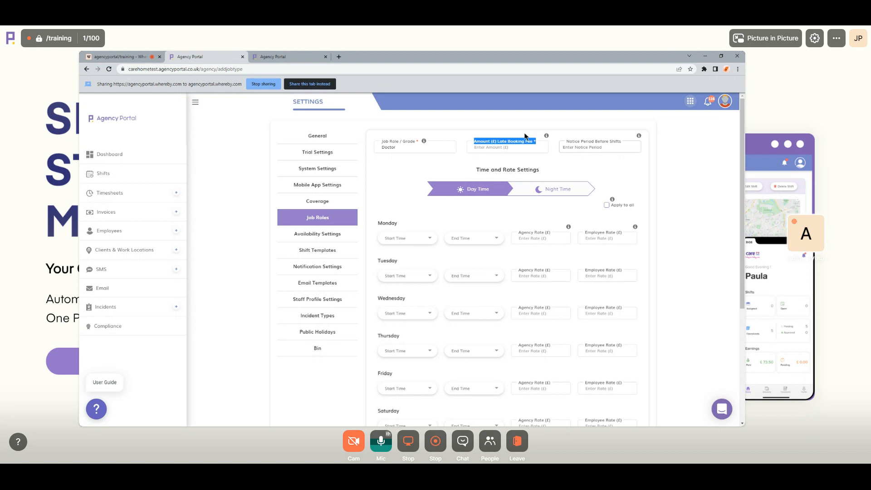
click(516, 147)
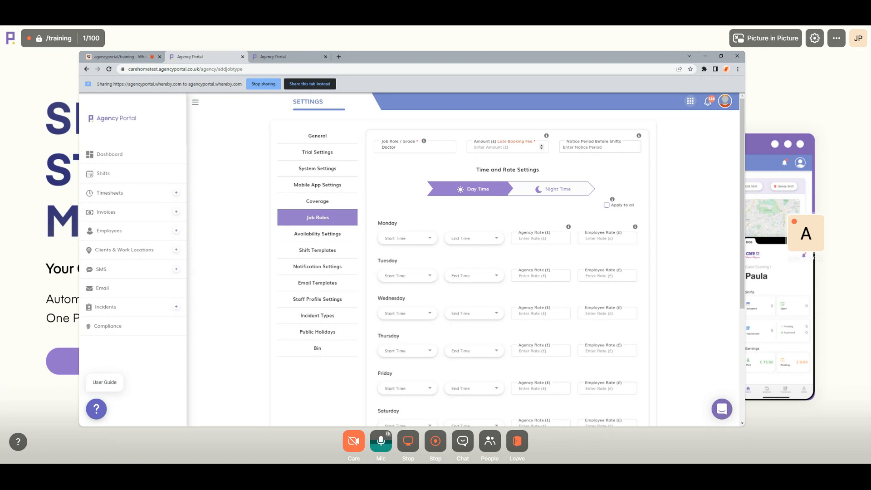
- Open the dashboard in a separate browser tab and bring up the Add Shifts form for 24-06-2022
click(293, 53)
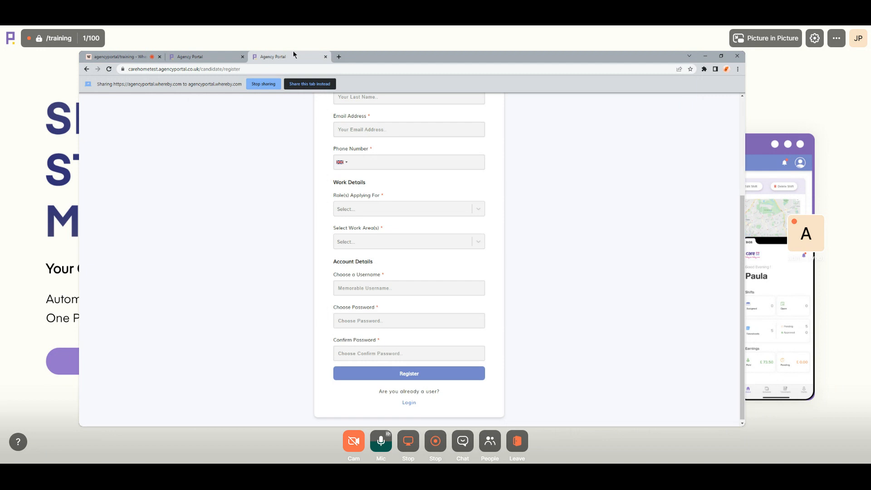
click(206, 56)
middle_click(126, 155)
click(279, 55)
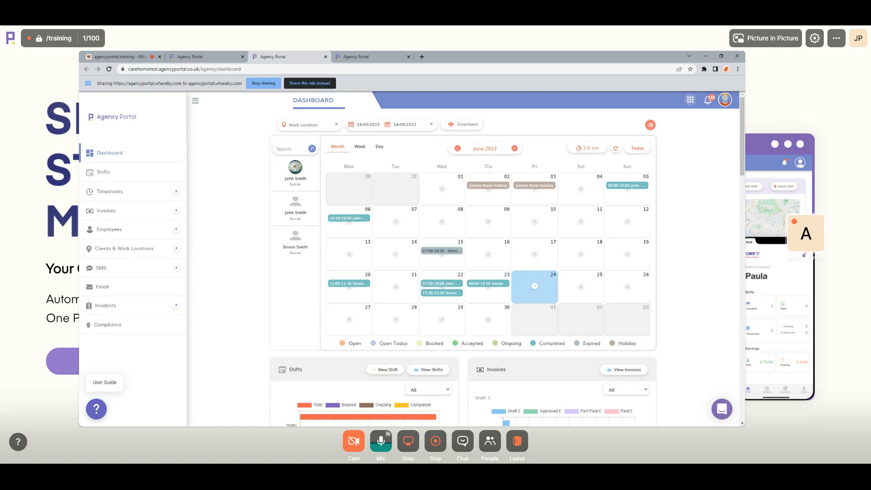
click(546, 289)
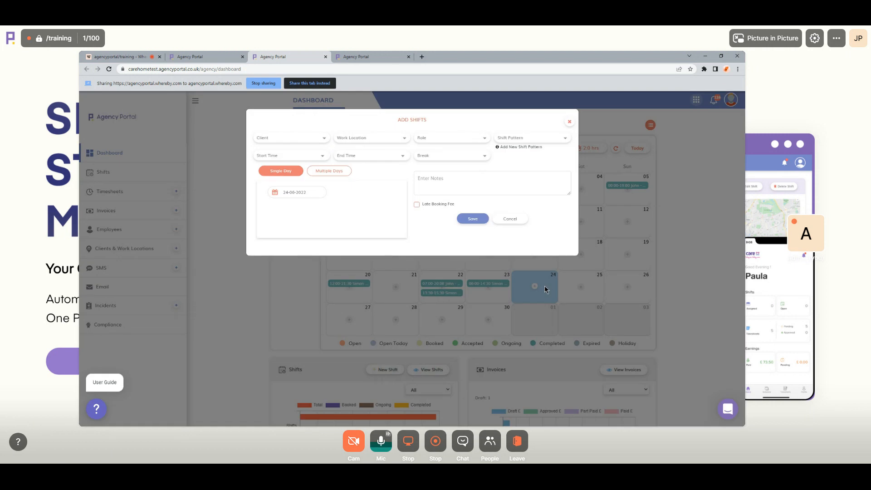
- In the Add Shifts form, select Manchester Care Home as client, Manchester Branch as work location and Nurse as role
click(272, 138)
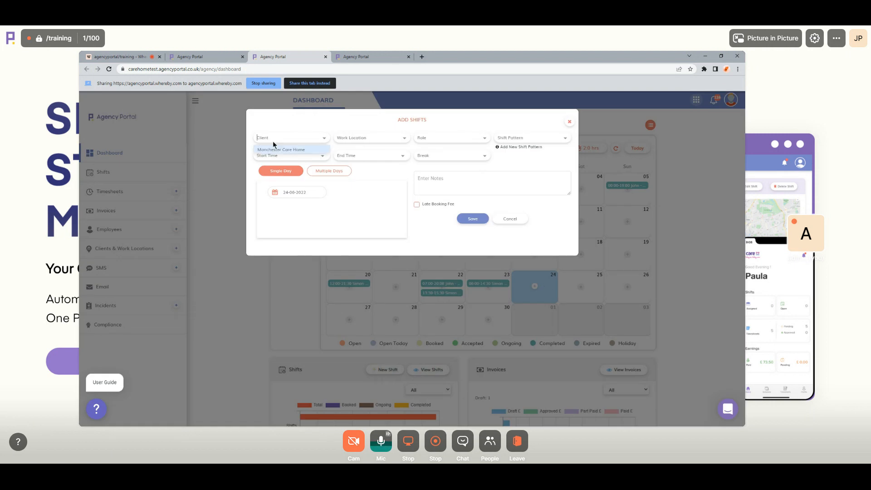
click(281, 149)
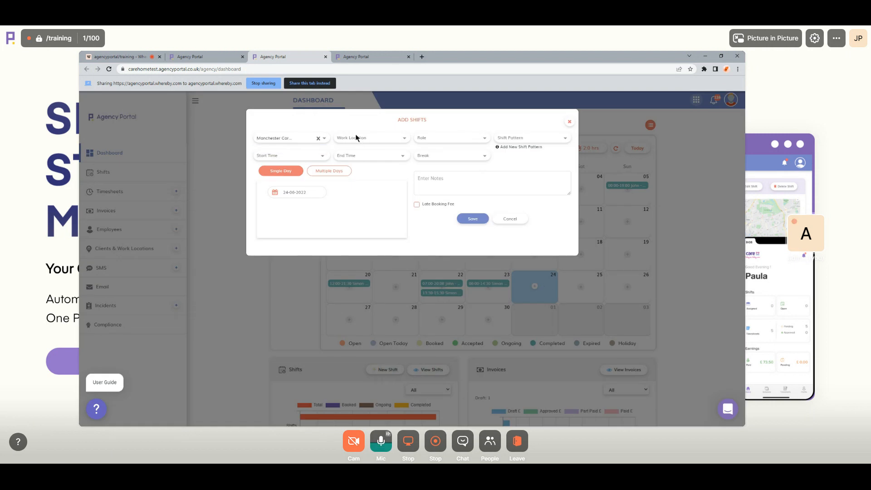
click(358, 139)
click(357, 150)
click(438, 138)
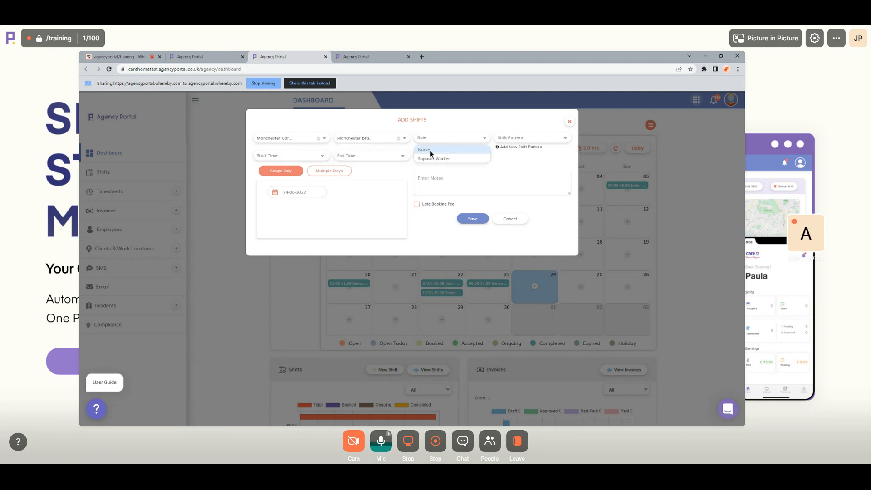
click(429, 151)
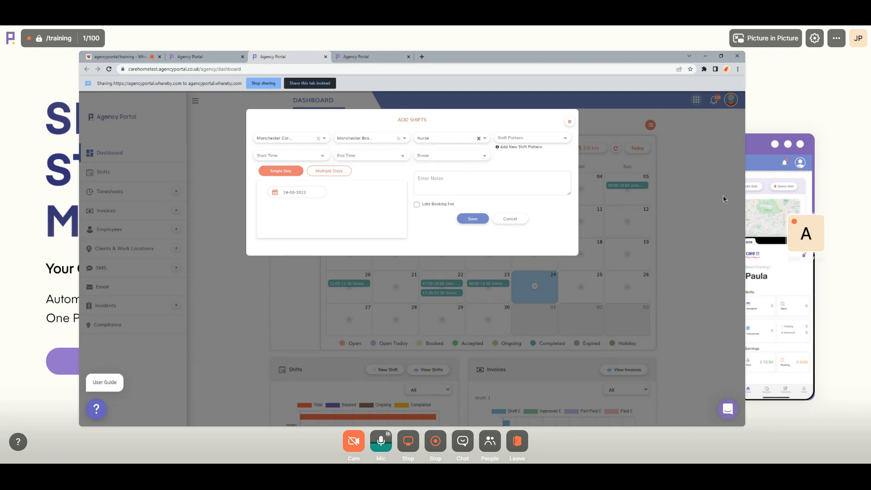
- Set the shift to run from 15:00 to 20:00 with a 30-minute break and apply the Late Booking Fee
click(303, 153)
text(15:00)
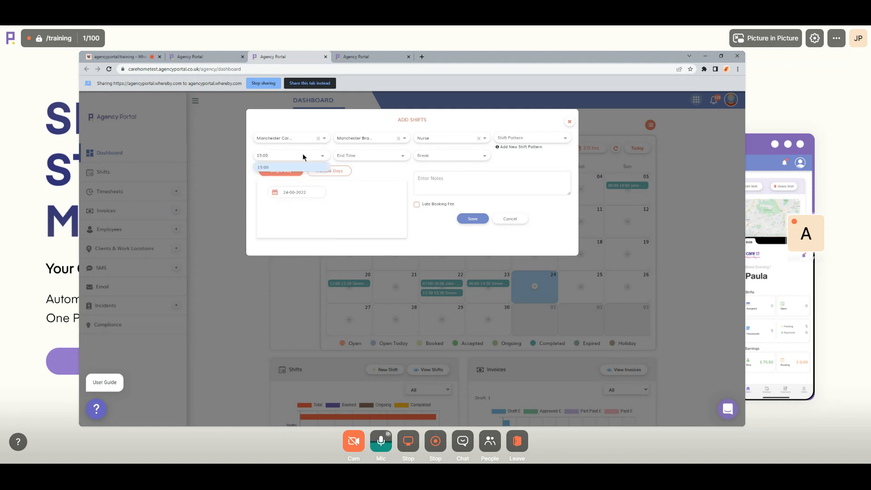
click(306, 166)
click(355, 156)
text(20:)
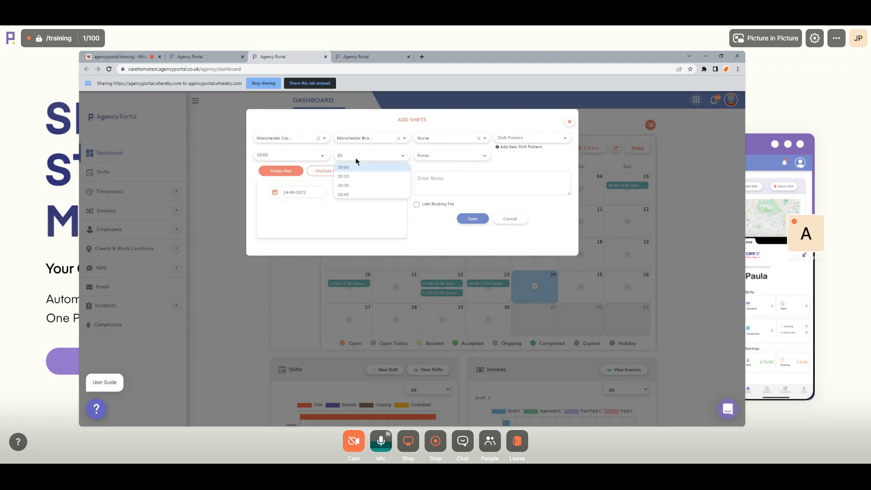
click(343, 166)
click(433, 156)
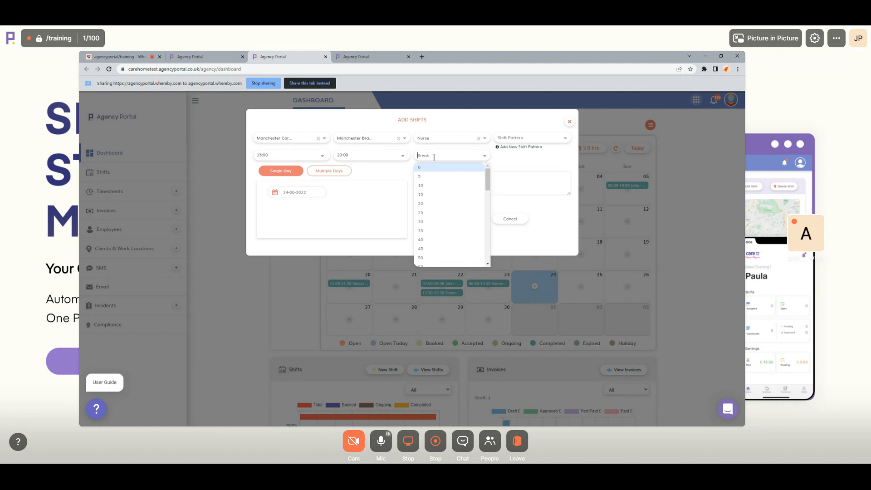
click(424, 222)
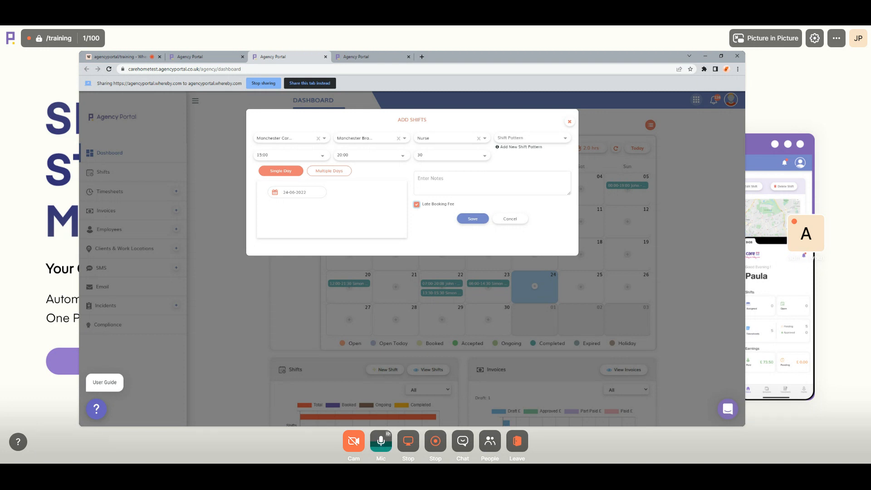
drag(422, 204, 451, 206)
- Return to the Doctor job role settings and set the Late Booking Fee amount to £30
click(204, 57)
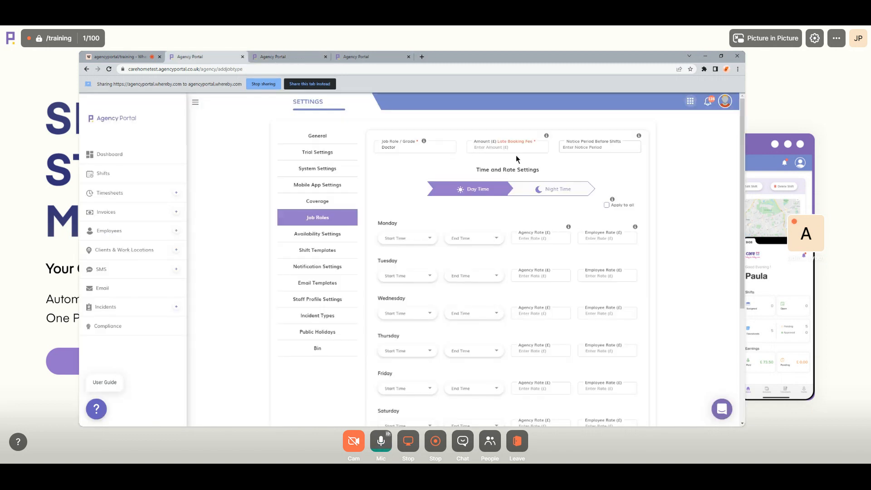
click(302, 51)
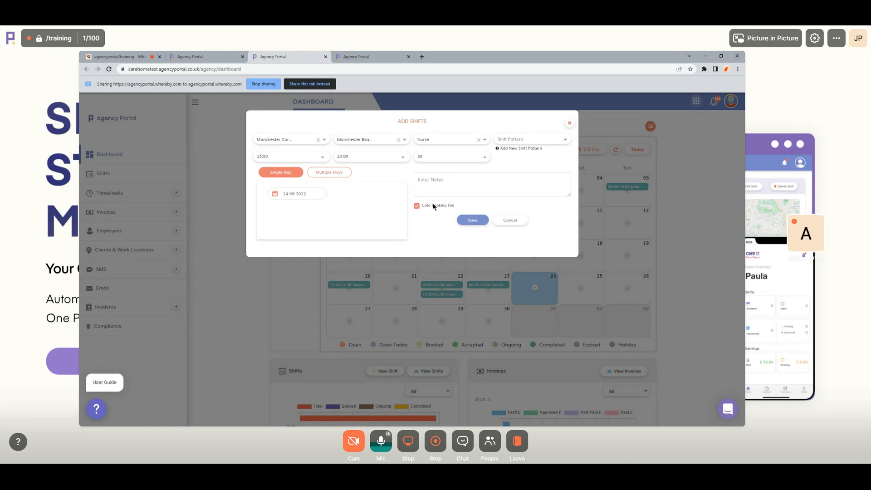
click(195, 55)
click(497, 148)
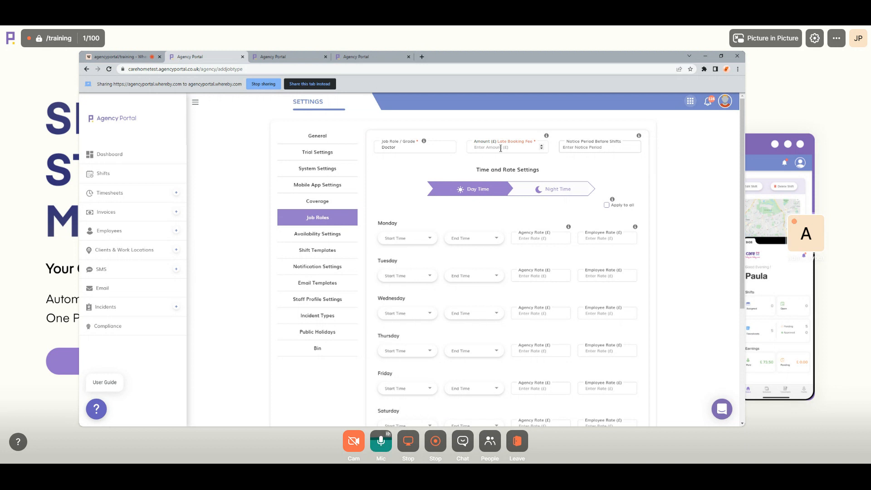
text(30)
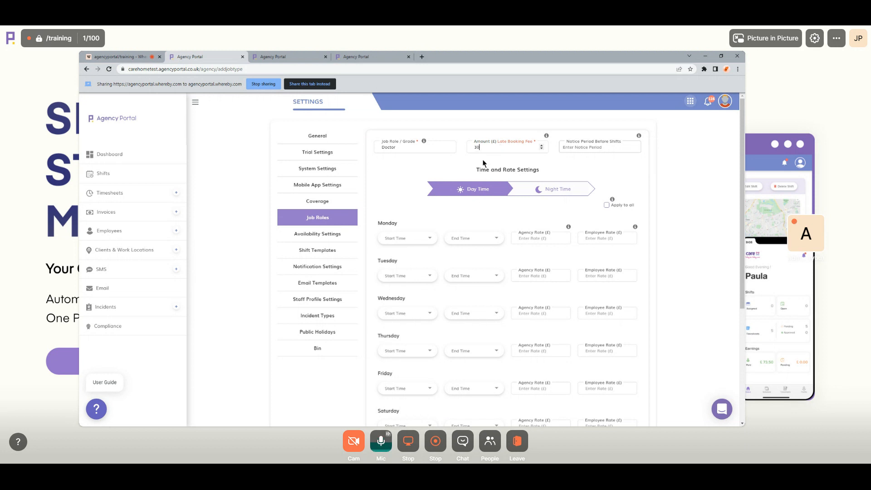
- Examine the Late Booking Fee option in the agency's Add Shifts form and return to the job role settings
click(300, 55)
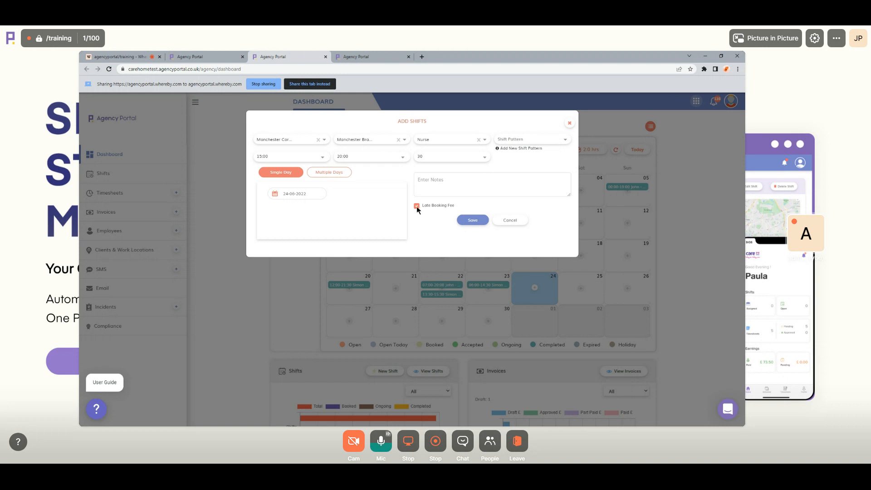
click(473, 226)
drag(454, 206, 422, 203)
click(416, 205)
click(202, 56)
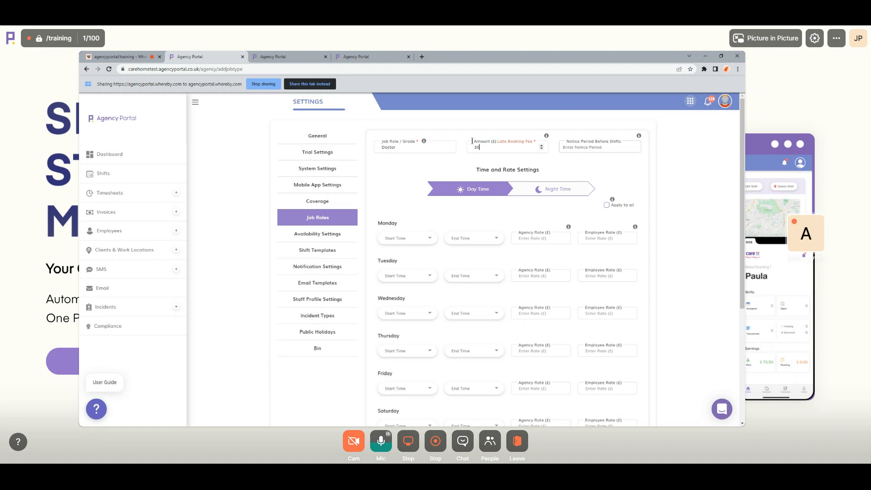
- Set Monday's day-time Agency Rate for the Doctor role to £20
drag(472, 141, 535, 143)
click(512, 137)
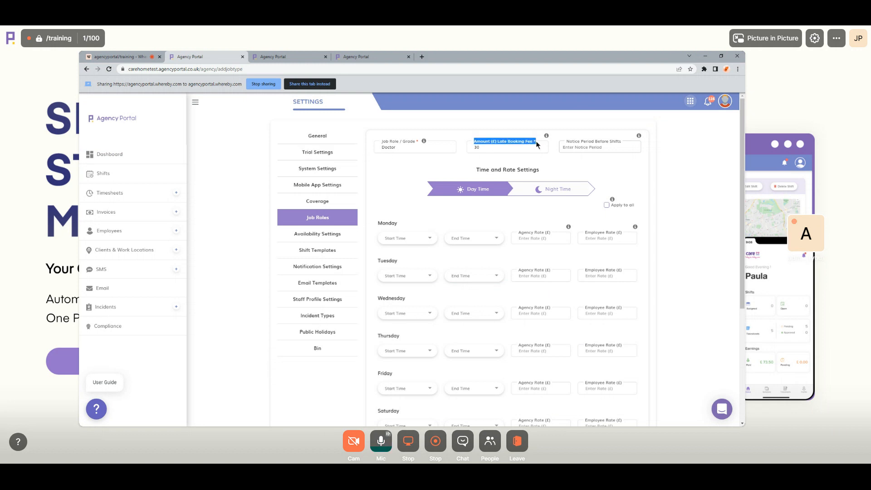
click(510, 136)
click(534, 237)
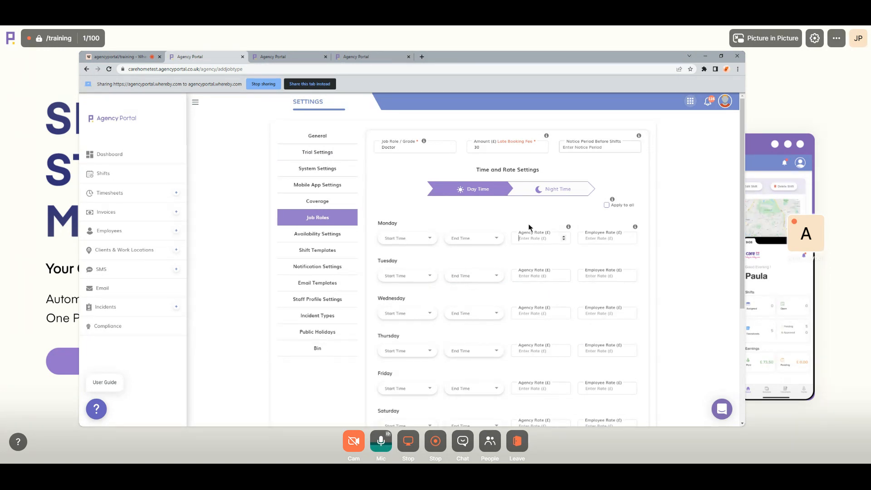
text(20:00)
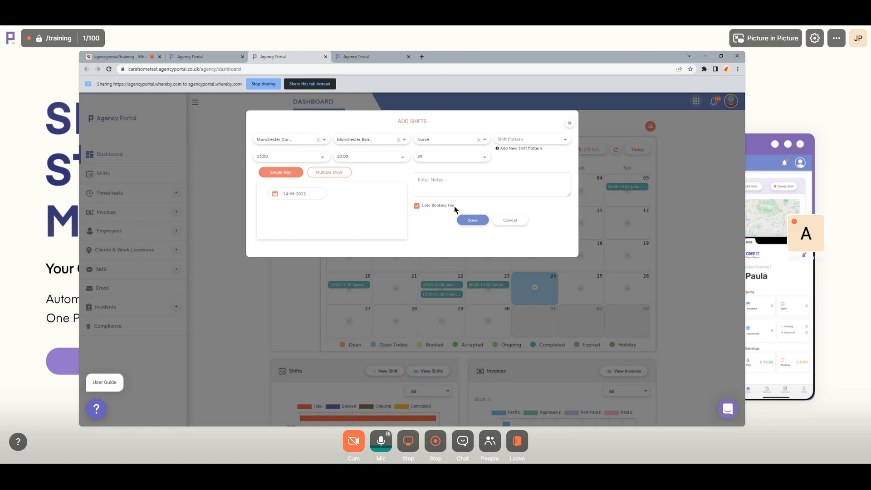
- Review the agency's shift form and the Notice Period Before Shifts field in the Doctor role settings
click(426, 240)
click(196, 56)
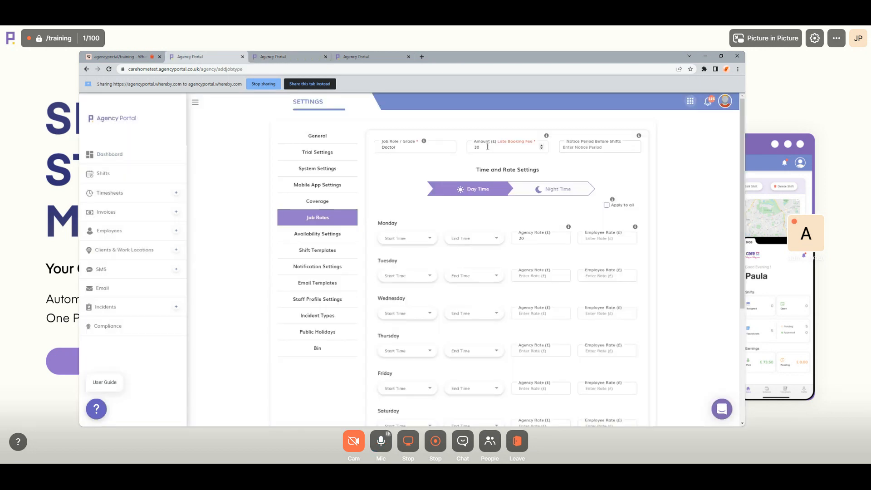
drag(566, 143, 640, 161)
click(649, 167)
- From the agency dashboard, open the Manchester Care Home client record under Clients & Work Locations and log in as that client
key(ctrl+Tab)
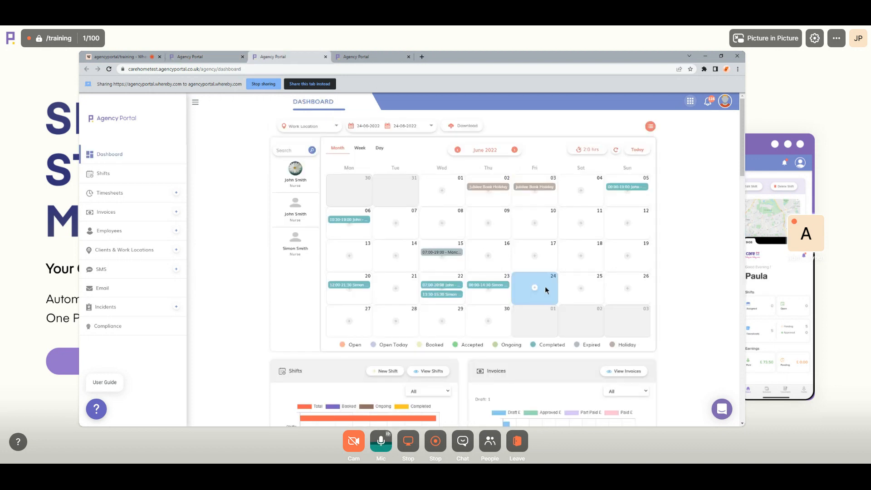
click(545, 286)
click(241, 163)
click(136, 250)
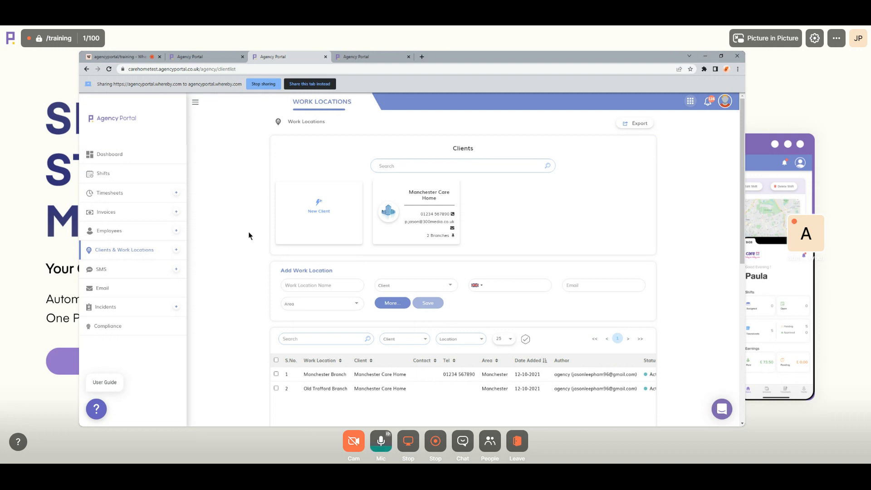
click(440, 200)
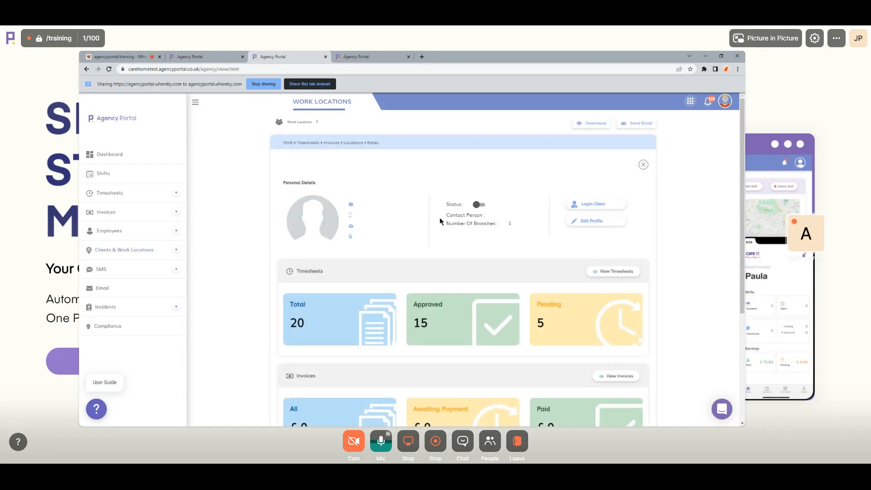
click(590, 204)
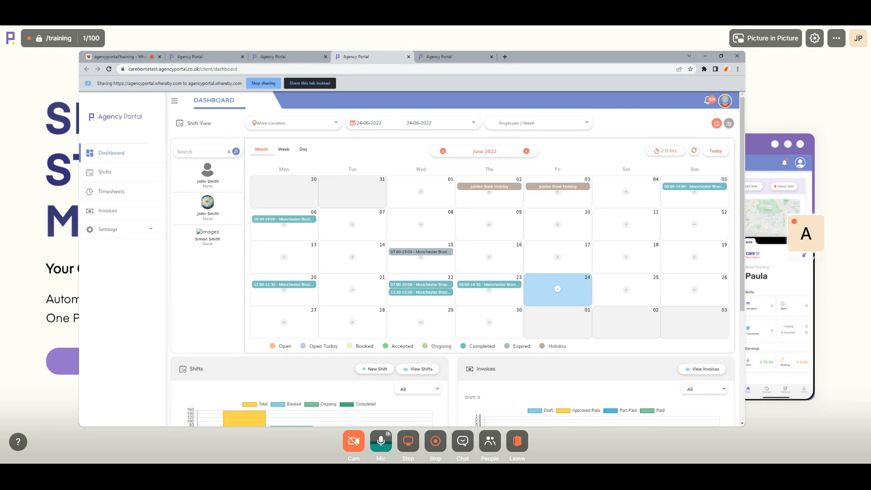
- In the client portal, start a new shift for 24-06-2022 with work location Manchester Branch and role Nurse
click(586, 289)
click(281, 139)
click(280, 156)
click(349, 138)
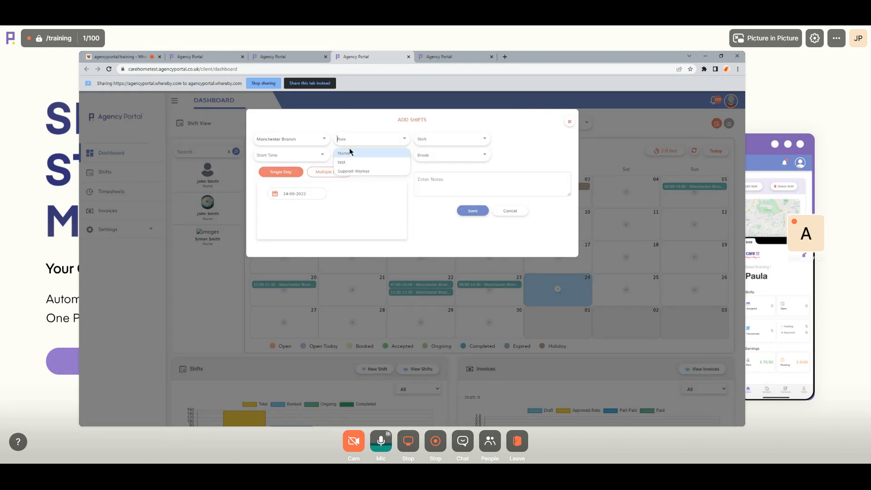
click(350, 149)
- Set the client's shift to run from 15:00 to 20:00 with a 30-minute break
click(287, 157)
text(15:00)
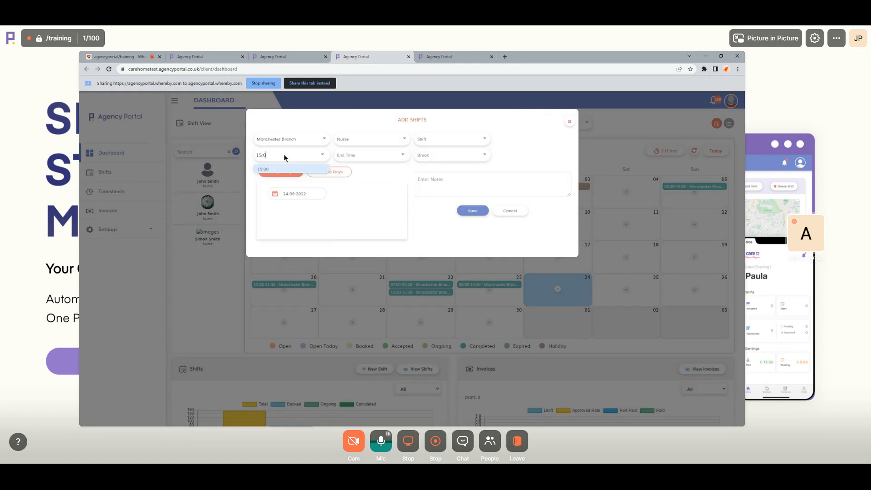
click(289, 170)
click(369, 156)
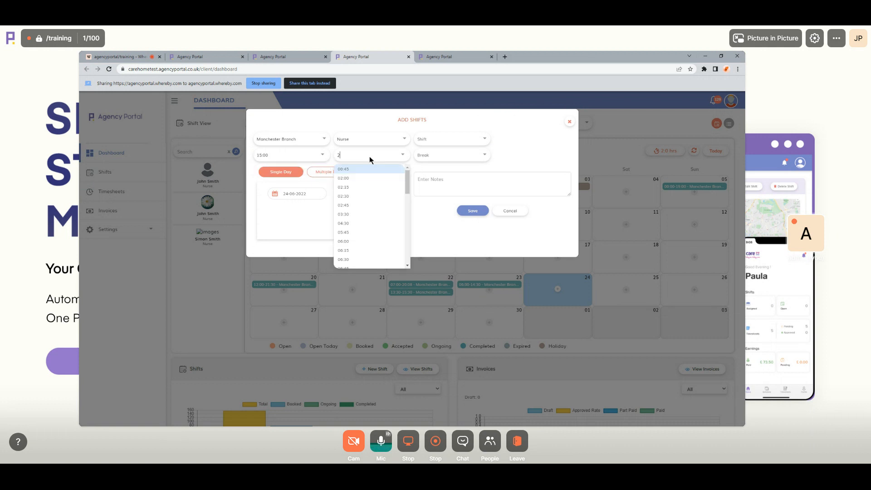
text(20:00)
key(Return)
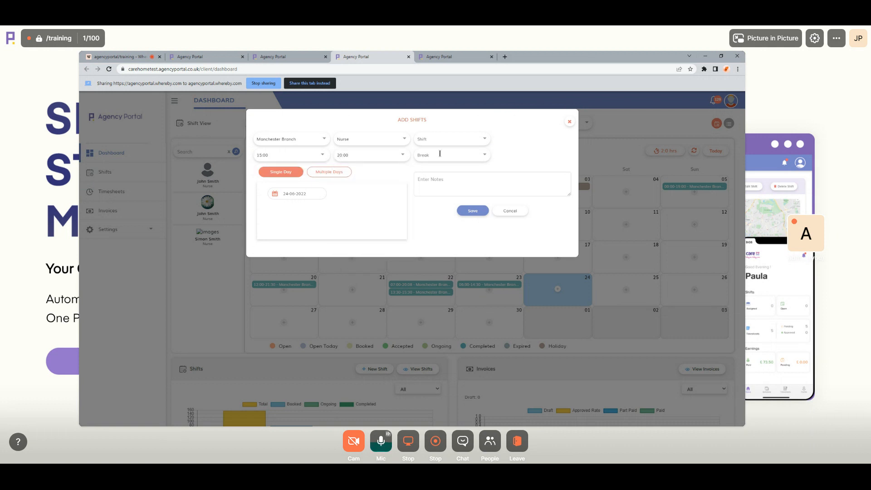
click(440, 154)
click(427, 218)
- Go back to the Doctor job role settings and set the Notice Period Before Shifts to 120
click(273, 57)
click(357, 57)
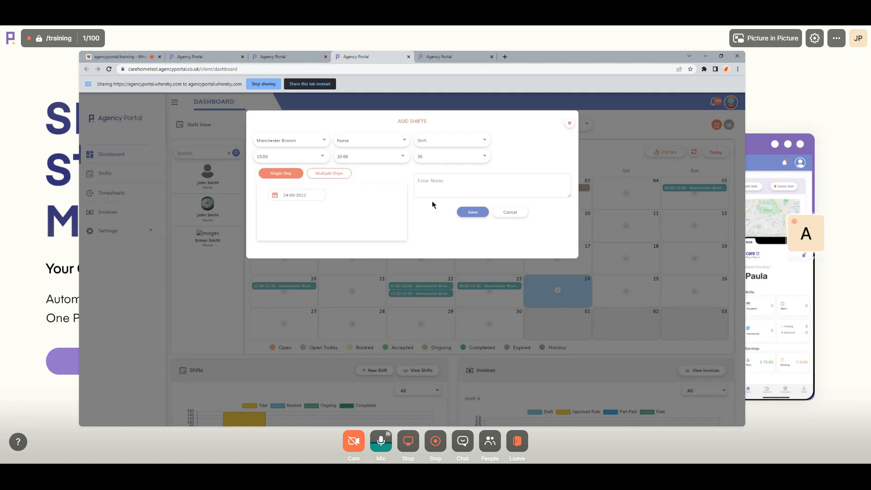
click(214, 57)
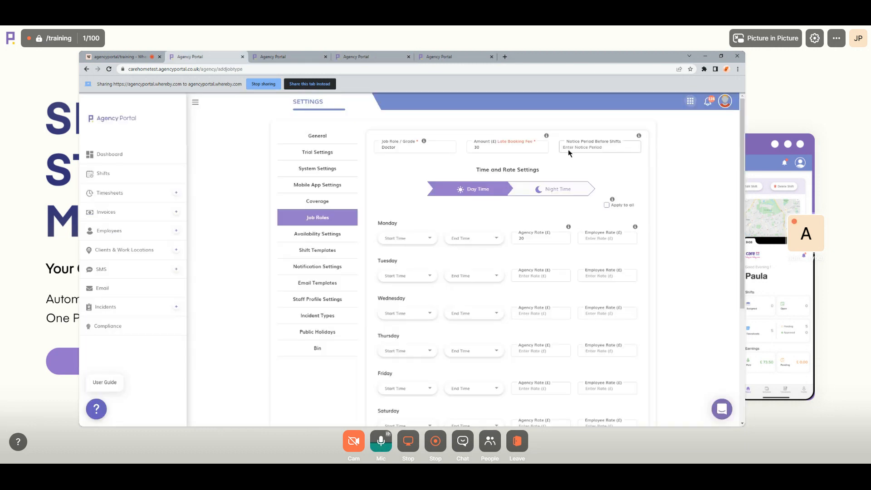
drag(567, 142, 621, 142)
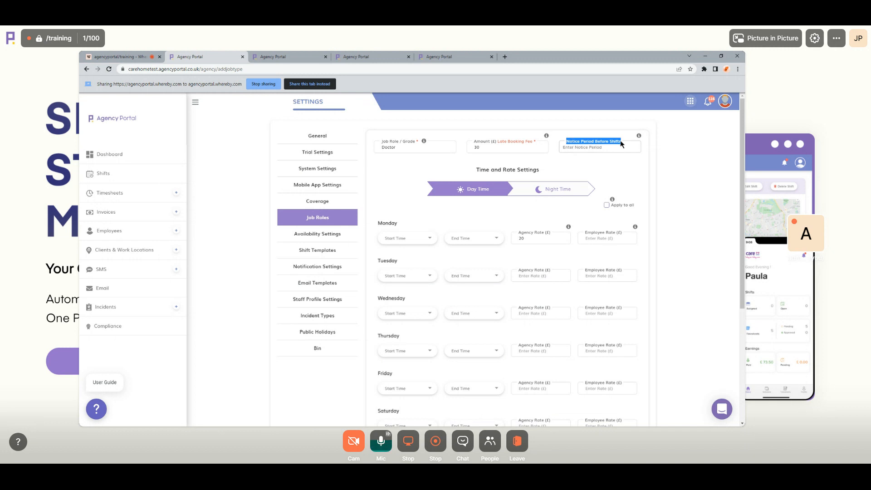
click(581, 150)
scroll(585, 197, down, 5)
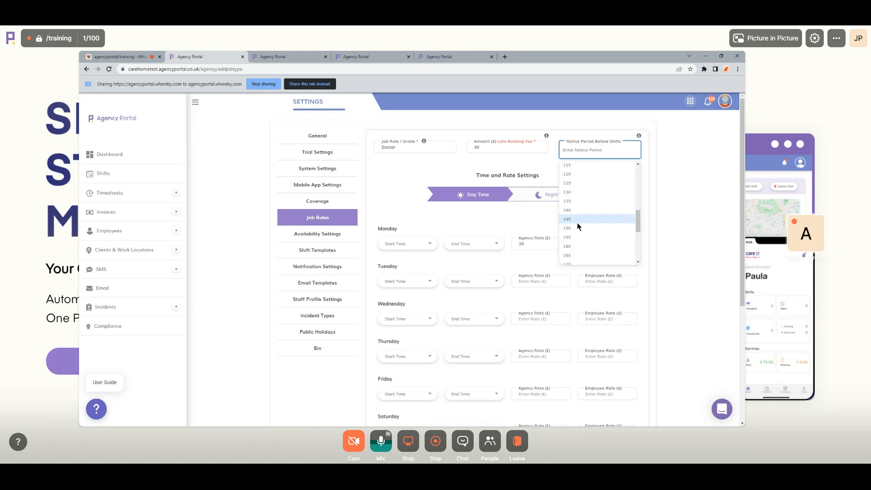
scroll(577, 222, up, 2)
click(575, 201)
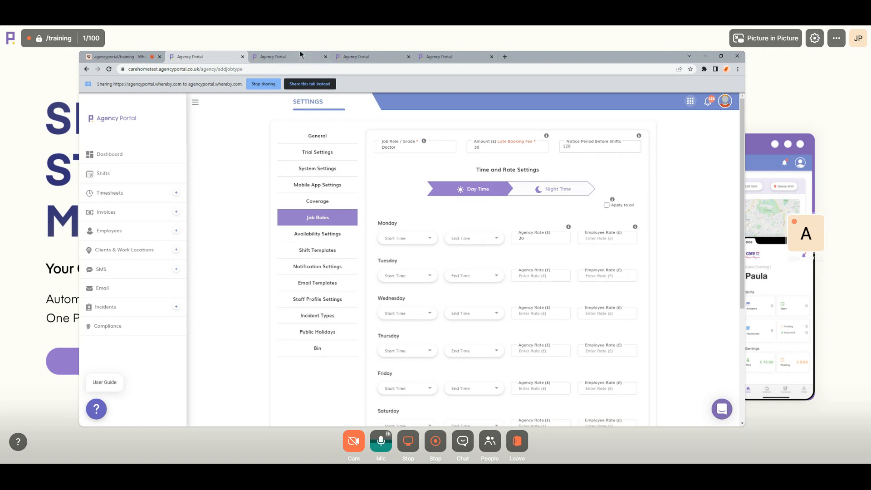
- Compare the client's Add Shifts form with the Doctor role's Late Booking Fee amount and notice period
click(358, 56)
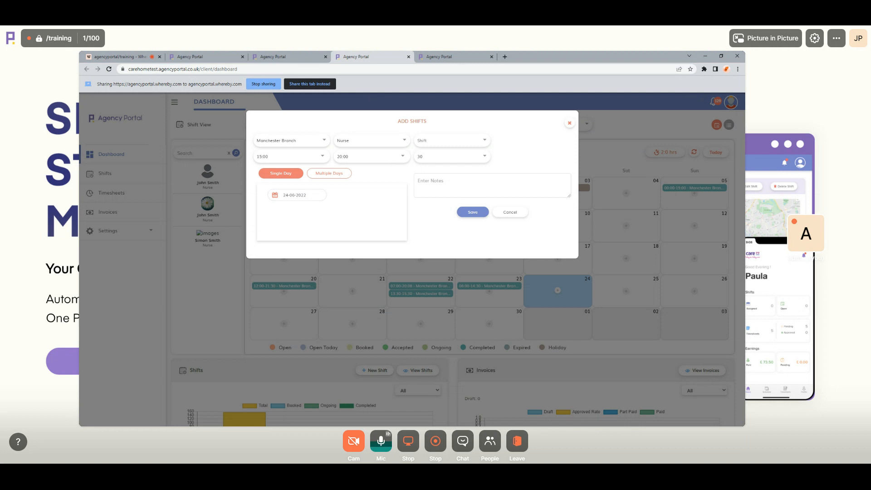
click(204, 56)
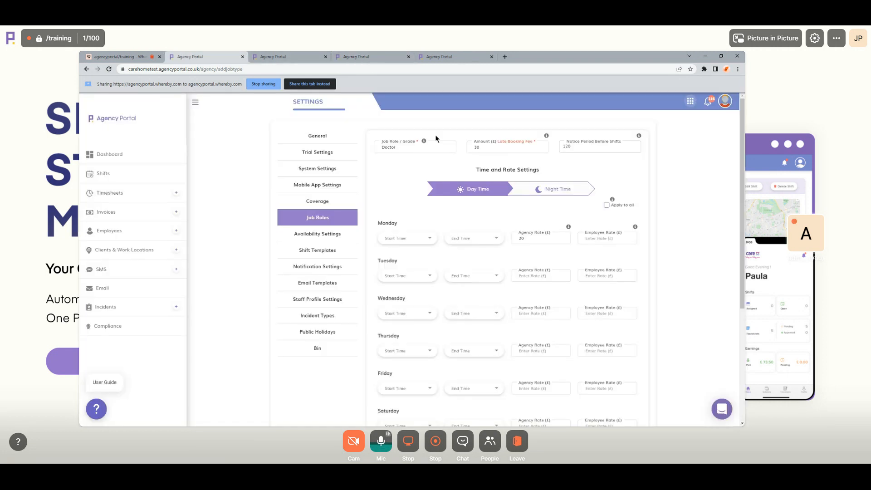
drag(486, 148, 467, 147)
click(499, 163)
click(336, 56)
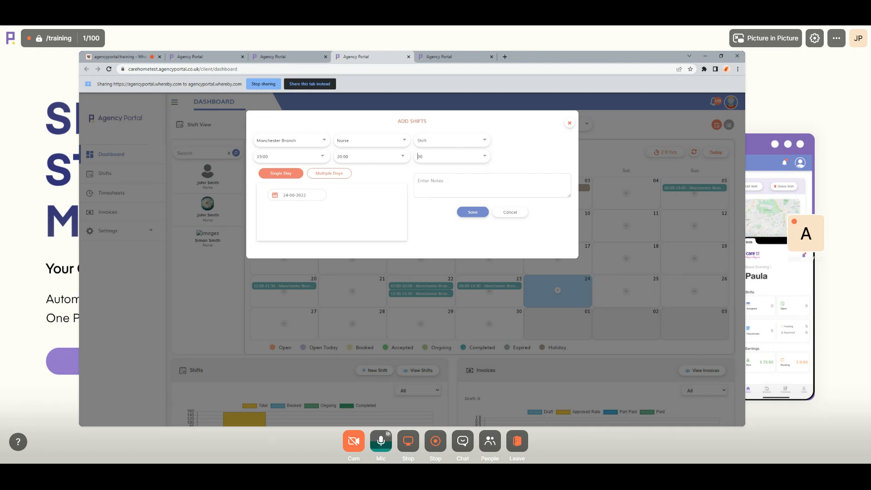
click(221, 56)
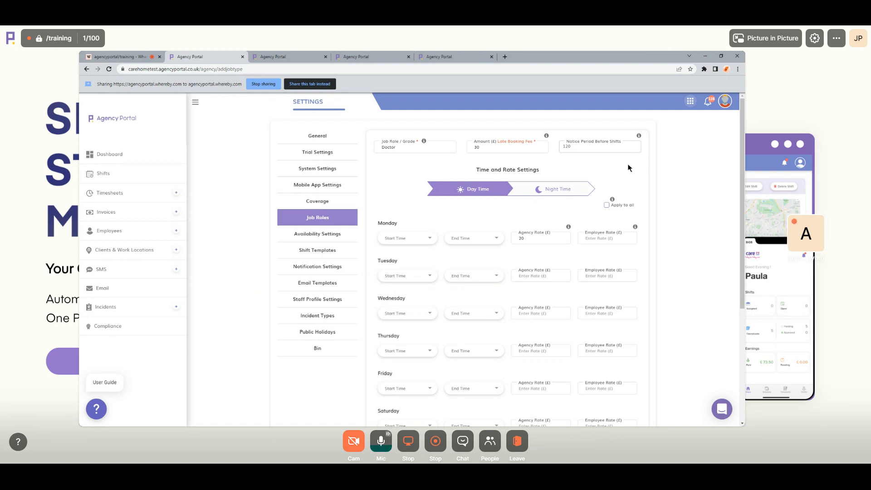
- In the client portal's Add Shifts form, set the shift's start time to 17:00
click(362, 57)
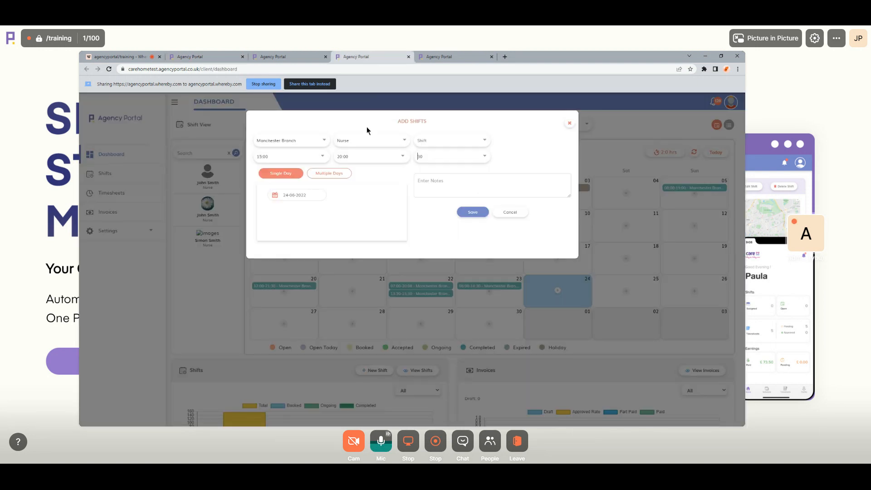
click(290, 156)
scroll(284, 183, down, 4)
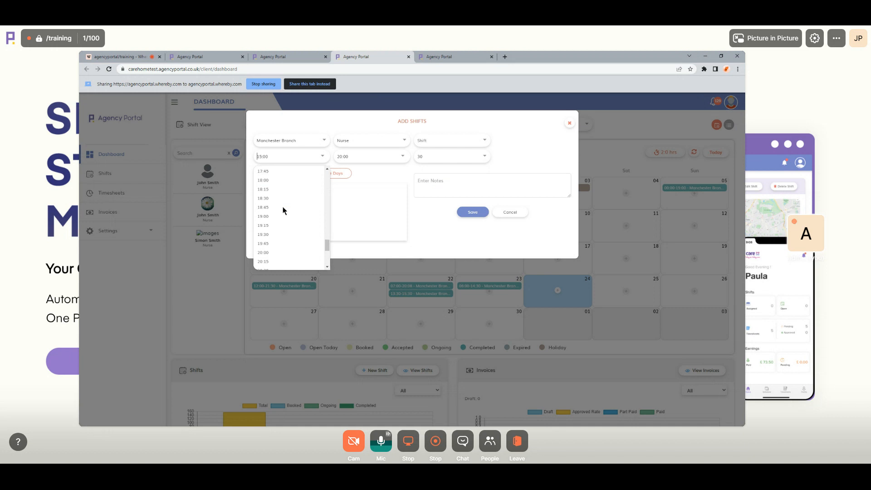
scroll(282, 208, up, 1)
click(280, 191)
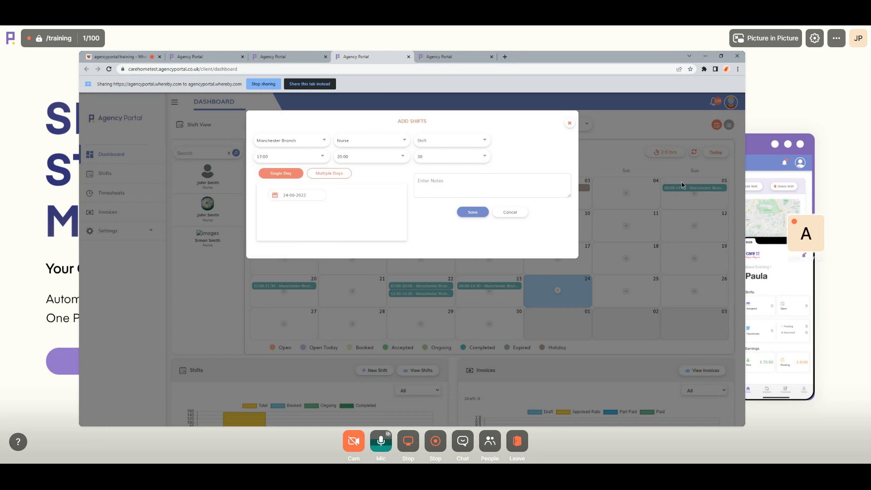
- Check the Doctor role's Late Booking Fee against the client's shift form, and close the form without saving
click(214, 57)
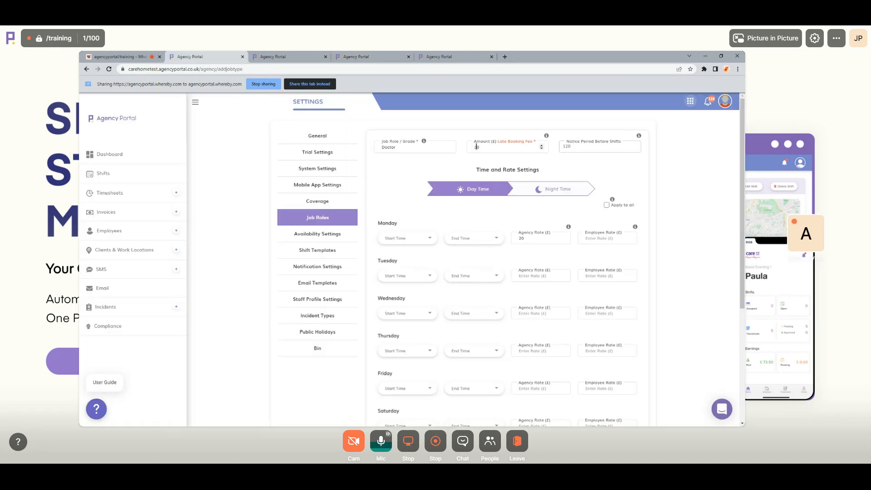
click(350, 57)
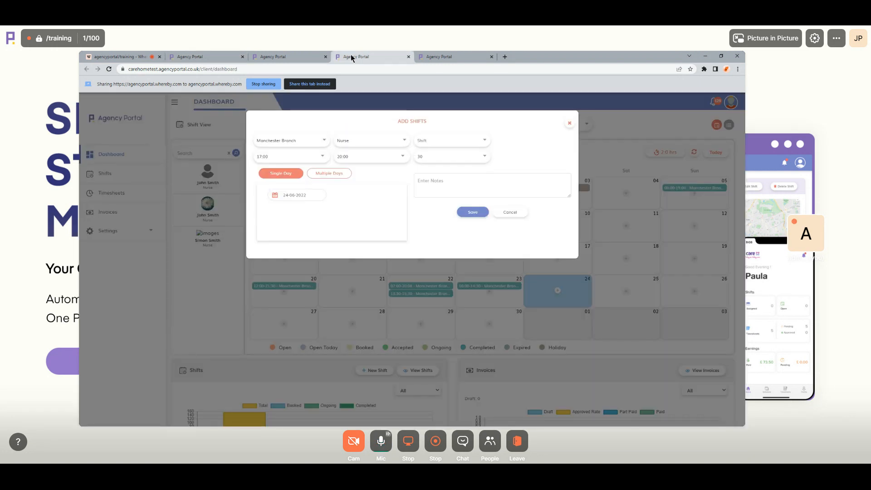
click(621, 177)
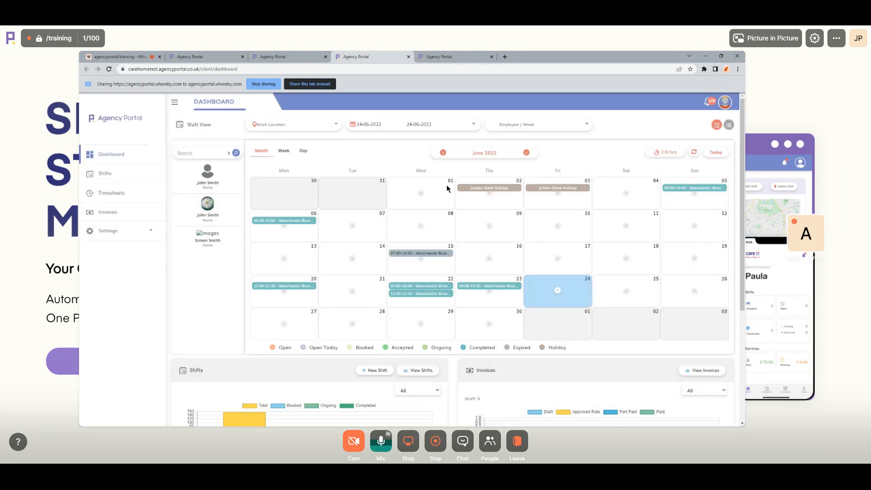
- Review the client's timesheets, opening a pending and an approved one, and return to the timesheet list
click(111, 194)
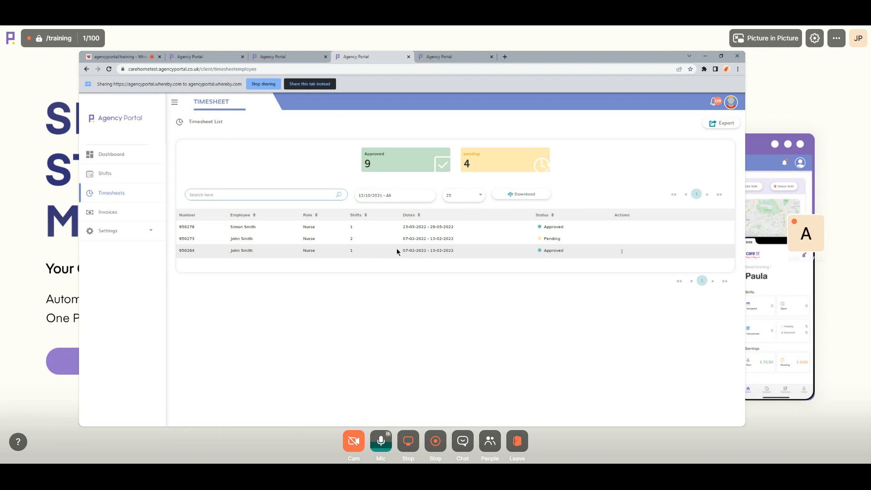
click(247, 238)
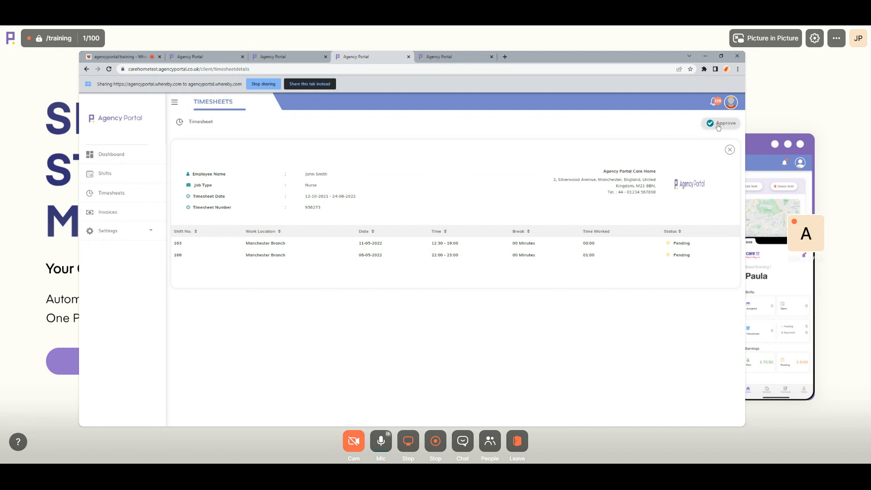
click(109, 194)
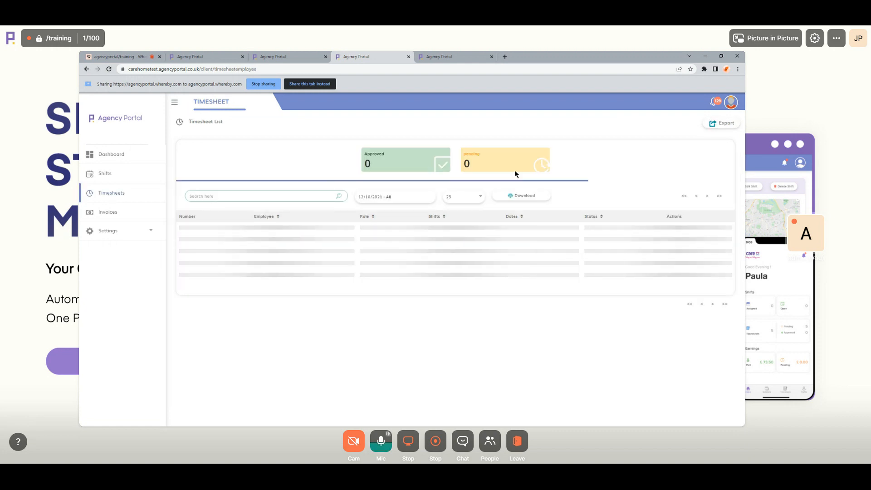
click(520, 248)
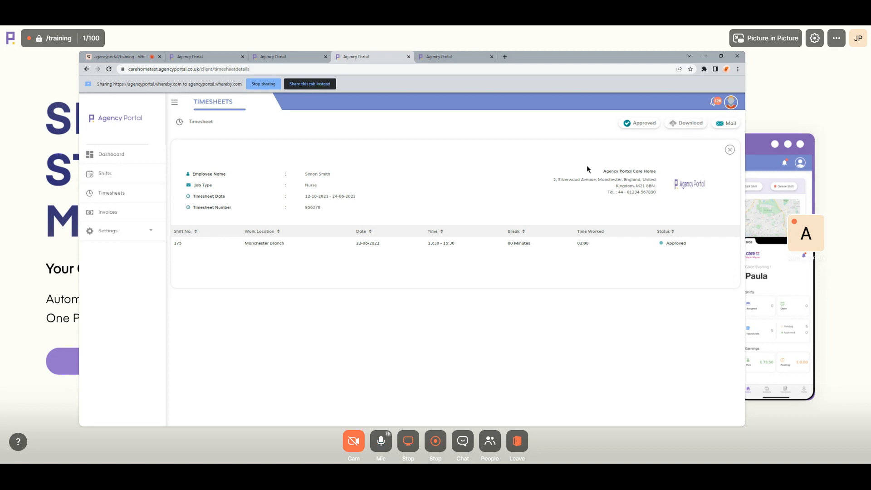
click(109, 194)
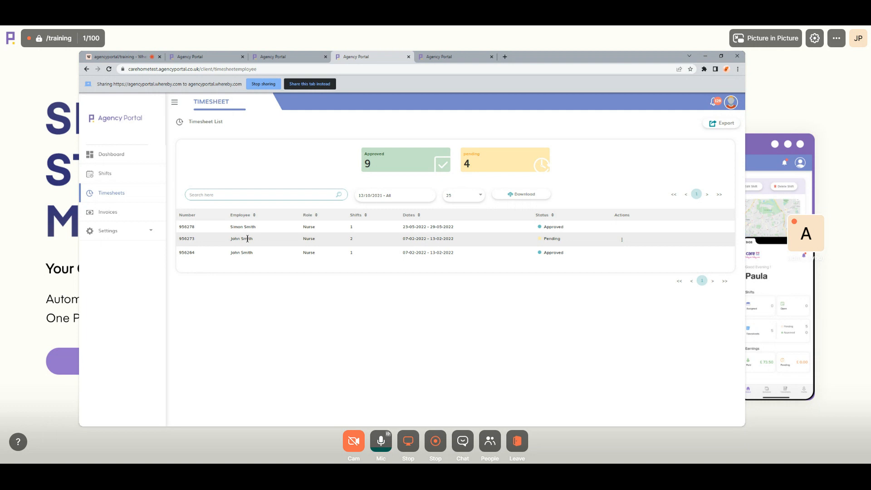
- Browse the client's invoices and examine the first invoice's shifts, Late Booking Fee, VAT and grand total
click(107, 212)
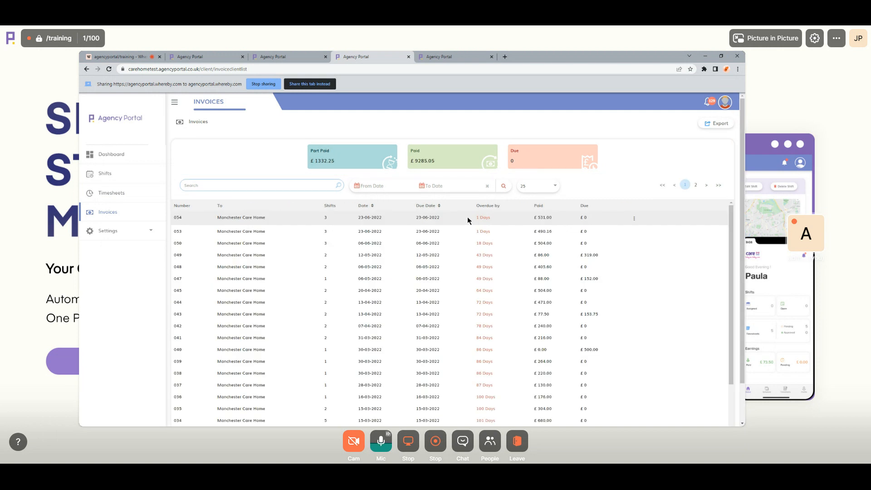
scroll(443, 212, down, 1)
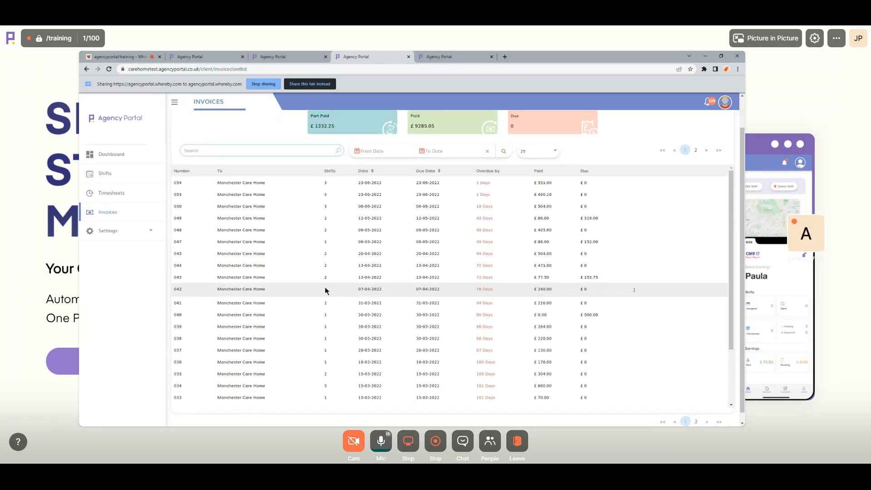
scroll(326, 290, up, 1)
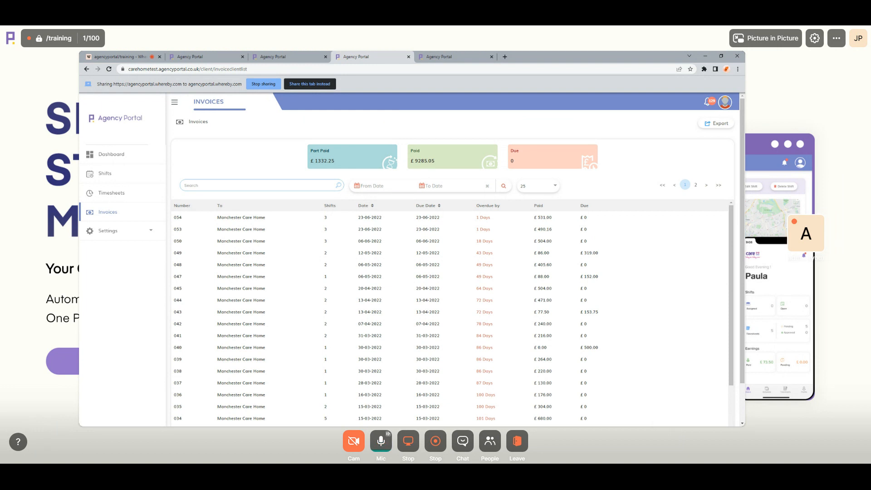
click(608, 213)
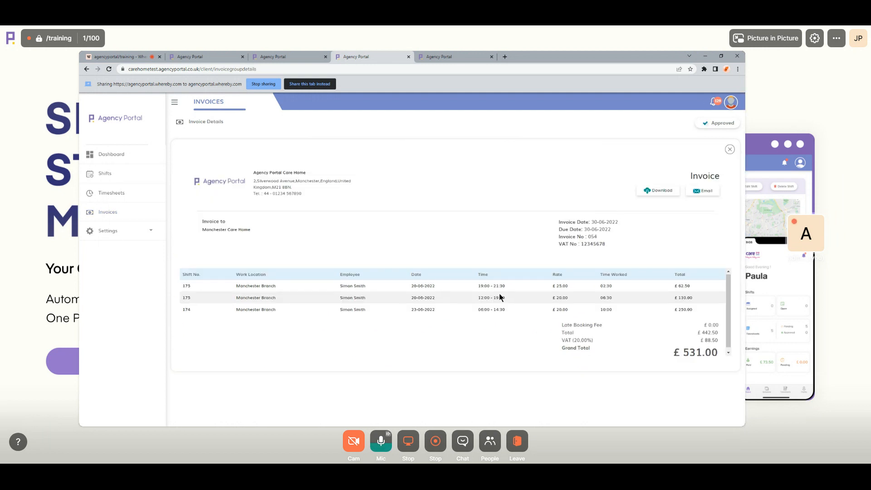
scroll(522, 293, down, 1)
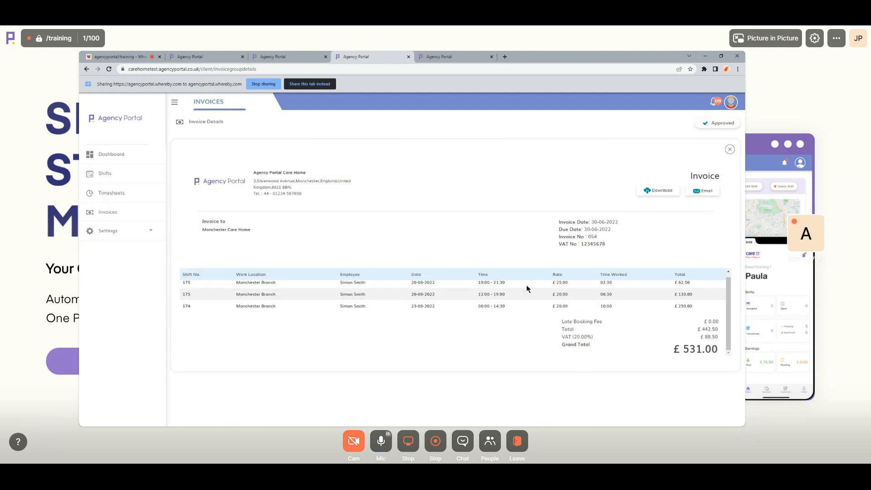
scroll(472, 237, up, 1)
- Look again at the client portal's dashboard, timesheets and invoices, ending on the dashboard
click(108, 155)
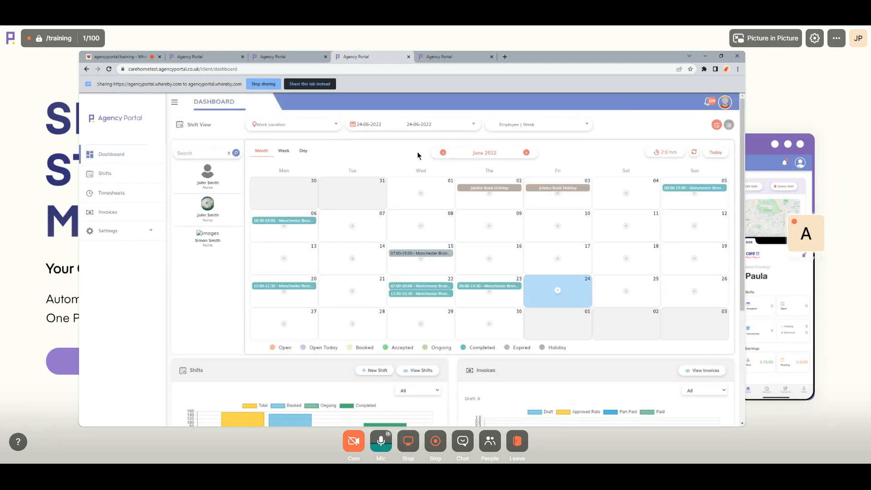
click(109, 194)
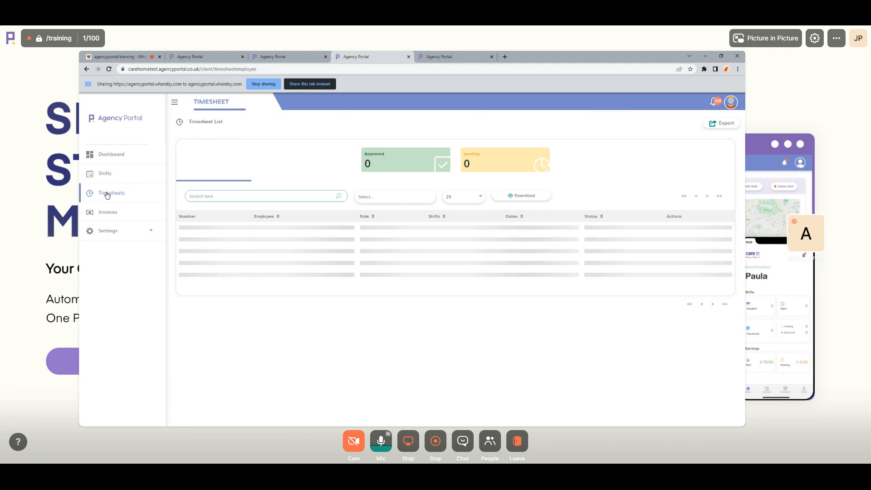
click(111, 211)
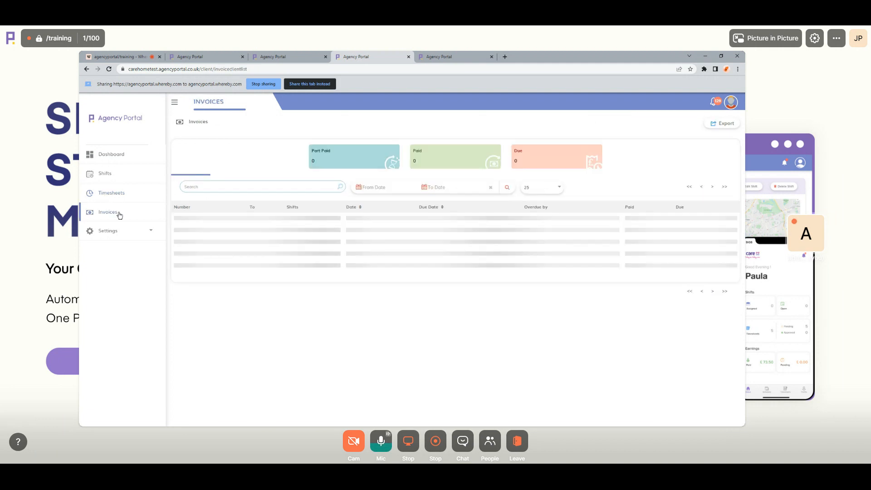
click(113, 160)
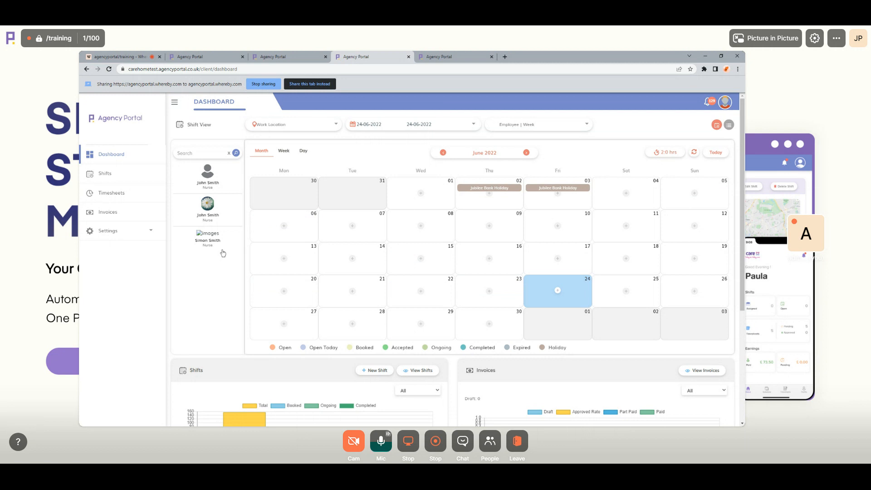
- Close the client portal and one other spare Agency Portal page, and return to the Doctor job role settings
click(408, 57)
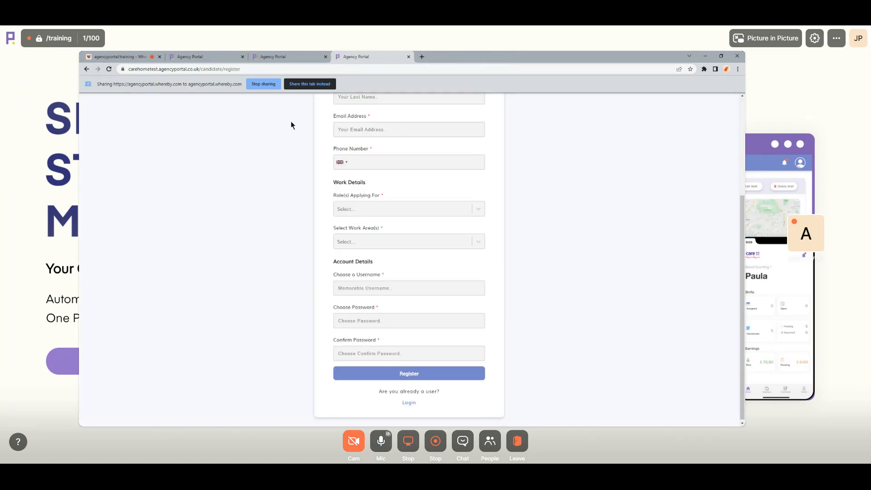
click(272, 57)
click(219, 57)
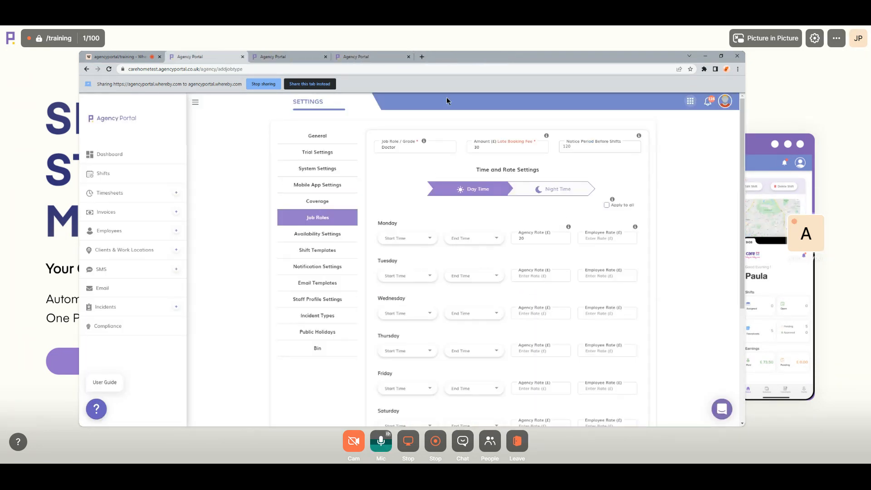
click(294, 56)
click(325, 56)
click(167, 56)
- Set the Doctor role's Late Booking Fee amount and Notice Period Before Shifts to 0
drag(482, 146, 470, 146)
text(0)
click(590, 152)
click(588, 172)
drag(476, 170, 544, 172)
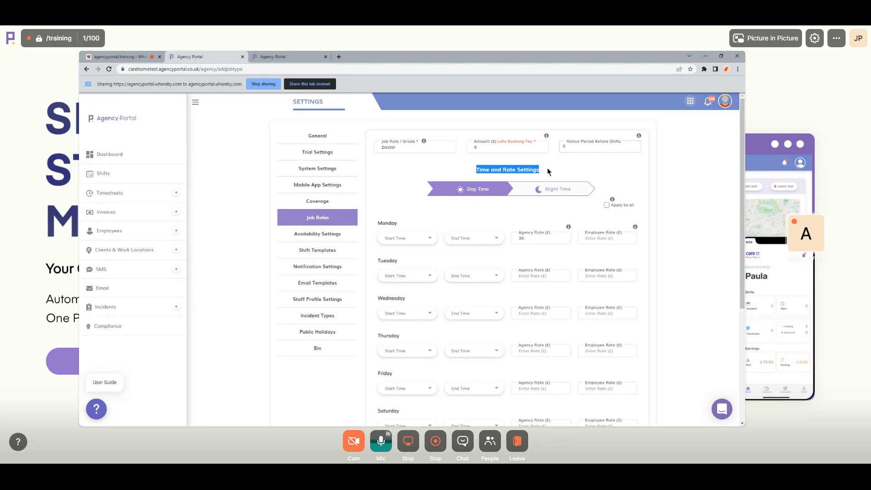
click(548, 171)
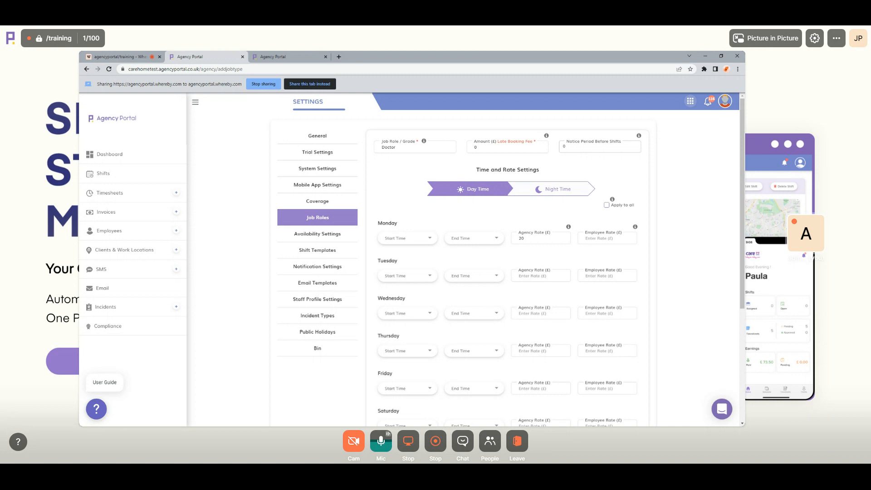
- Set Monday's Day Time hours for the Doctor role from 07:00 AM to 19:00 PM
drag(377, 223, 393, 224)
click(396, 241)
text(07)
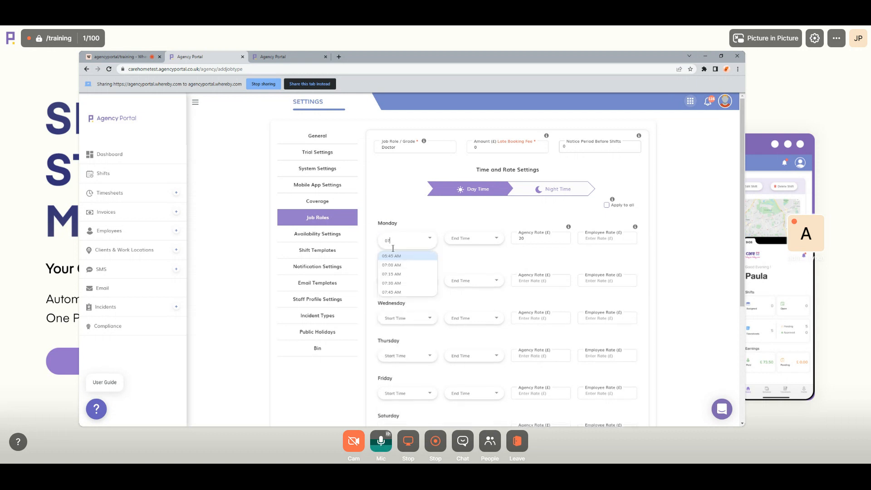
click(392, 265)
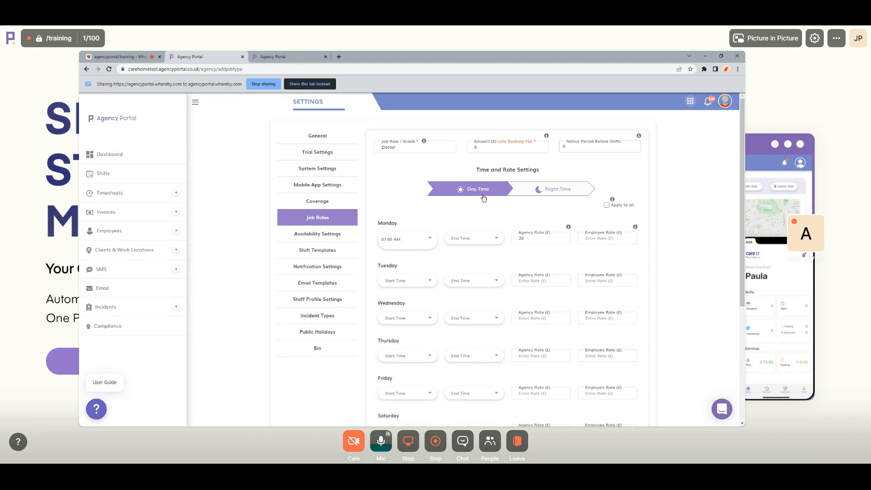
click(463, 240)
text(19)
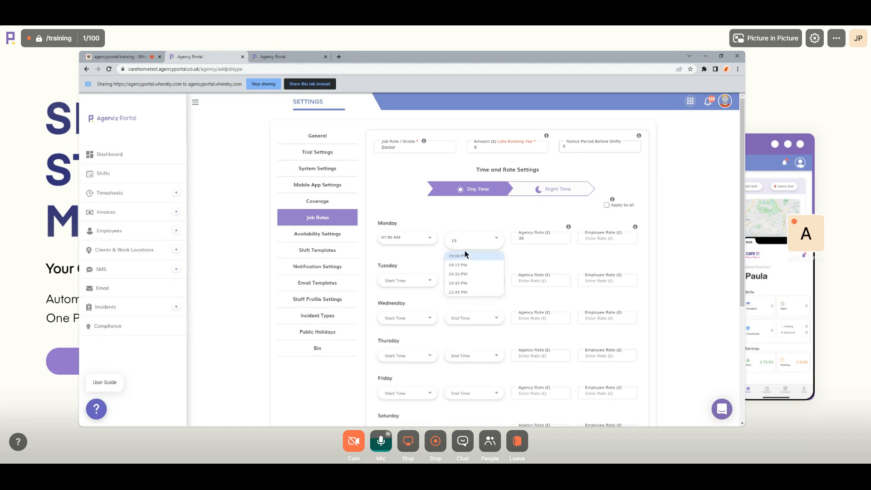
click(464, 252)
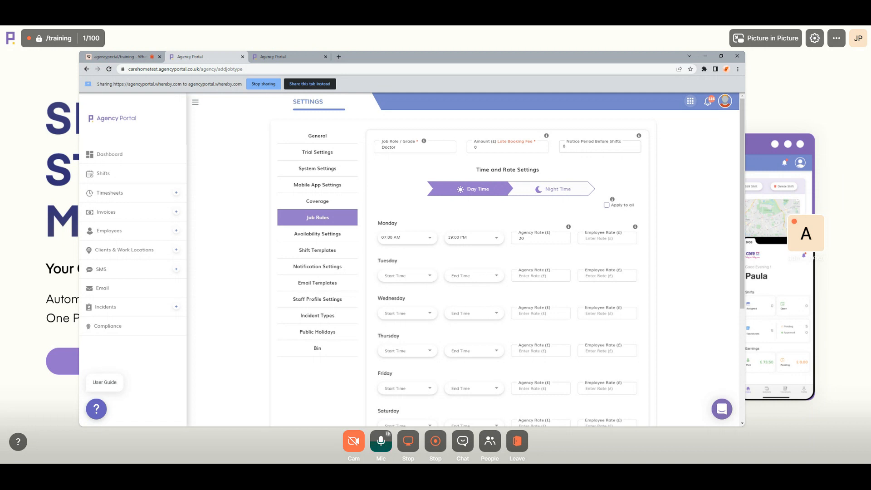
- Set Monday's Day Time Agency Rate to £20 and Employee Rate to £13
triple_click(548, 228)
click(518, 232)
text(20)
drag(518, 232, 548, 233)
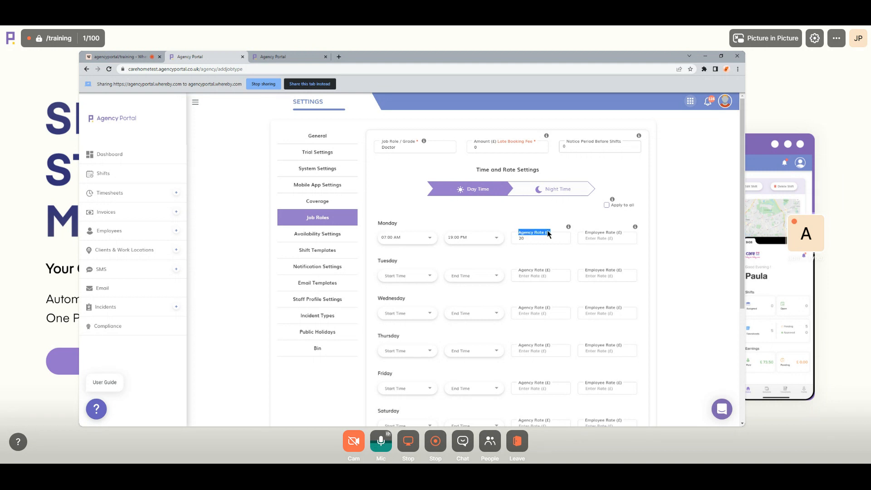
click(526, 238)
click(593, 240)
text(13)
- Apply Monday's Day Time hours and rates to all days and review the rows through Public Holidays
drag(635, 208, 619, 207)
click(607, 204)
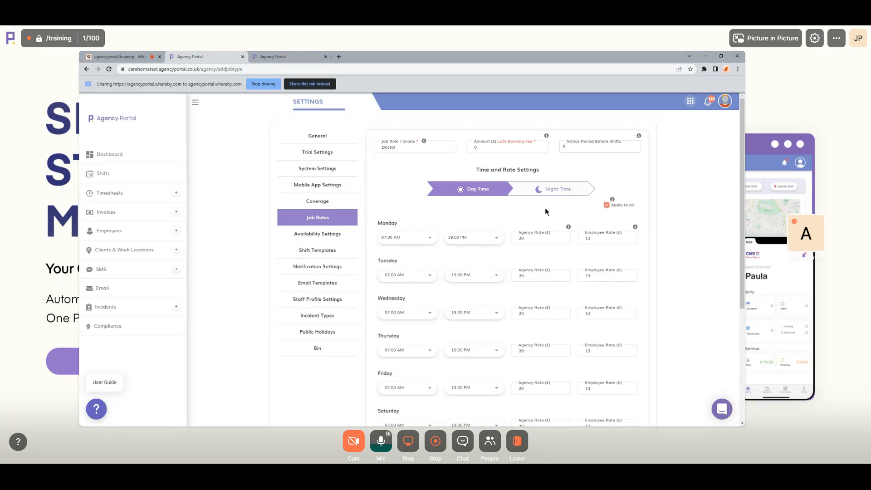
scroll(545, 208, down, 1)
scroll(544, 207, down, 2)
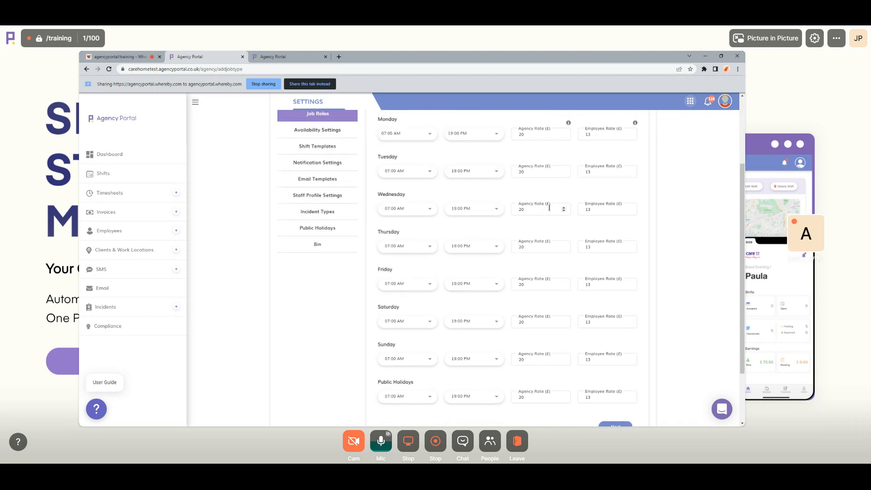
scroll(401, 193, up, 1)
scroll(401, 190, down, 2)
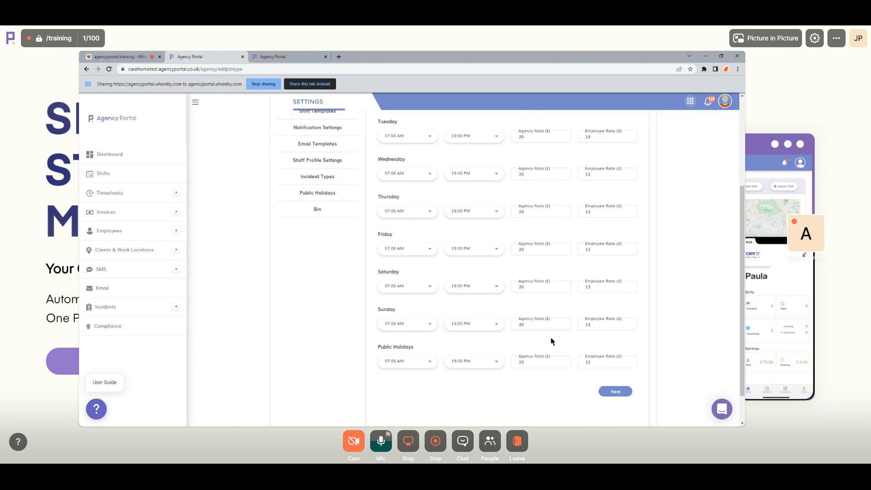
scroll(551, 338, up, 1)
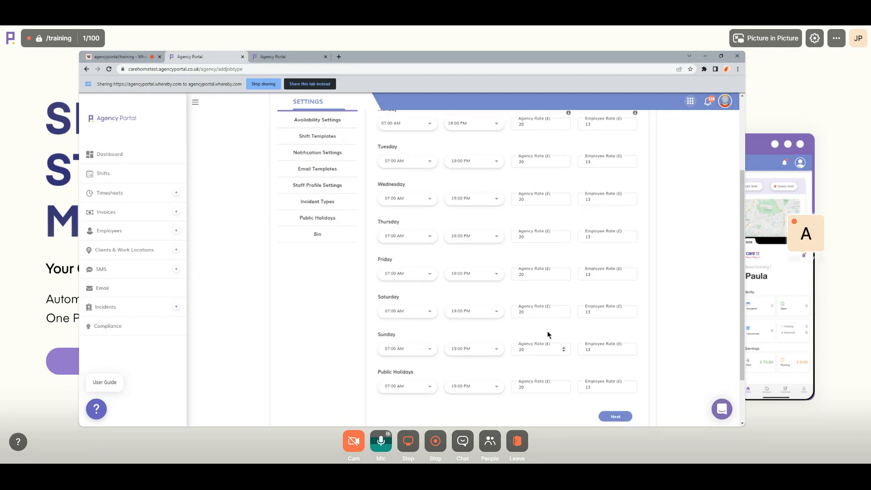
scroll(547, 334, up, 2)
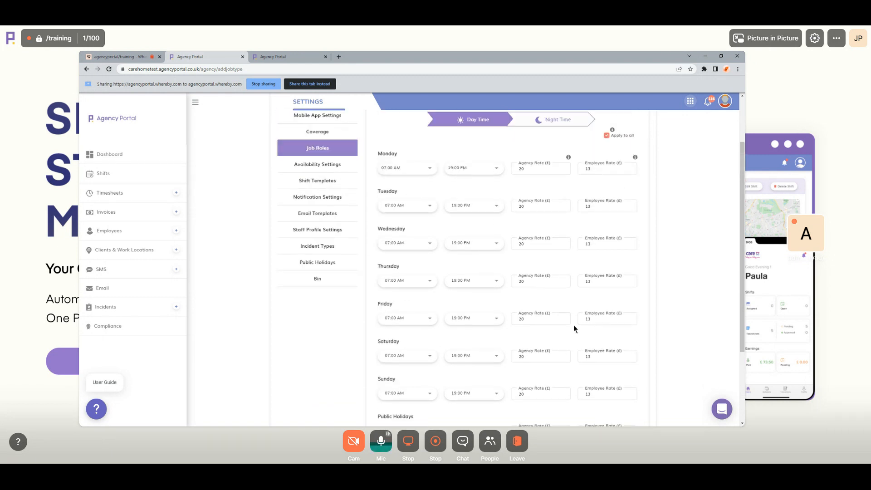
scroll(573, 325, down, 2)
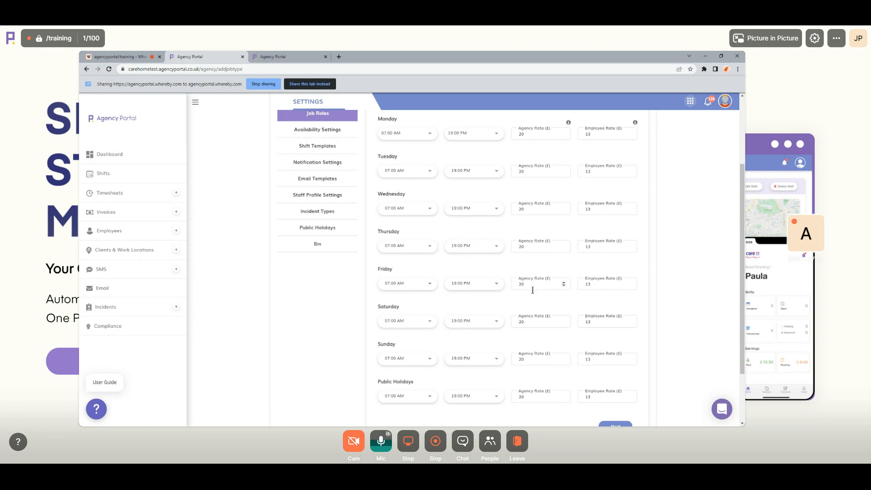
- Set the Day Time Agency Rate to £22 for Saturday and Sunday and £25 for Public Holidays
scroll(563, 272, down, 1)
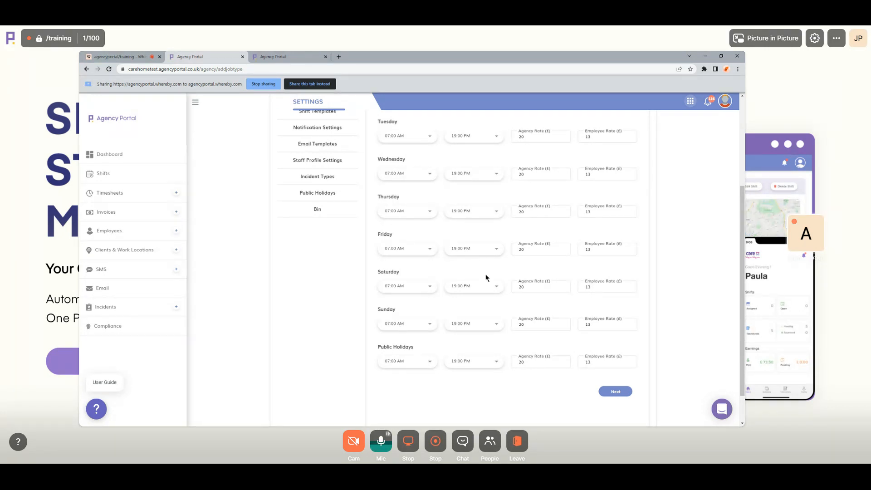
scroll(493, 280, up, 4)
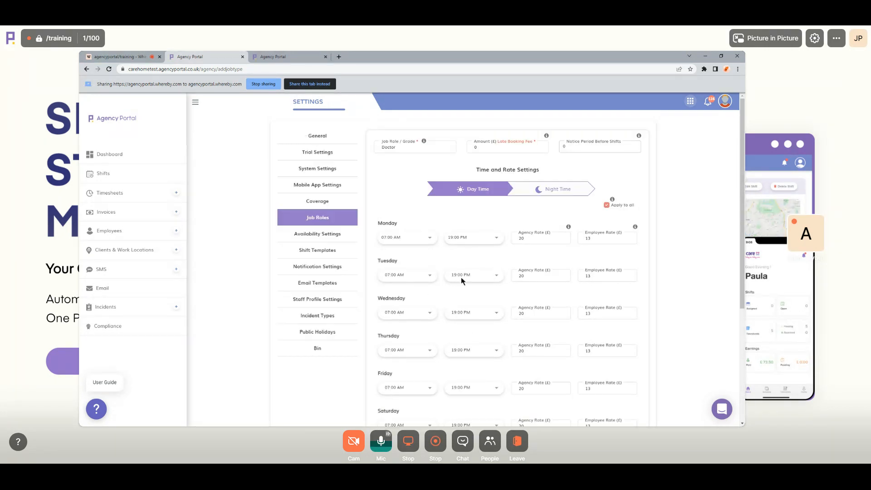
scroll(461, 277, down, 5)
double_click(520, 247)
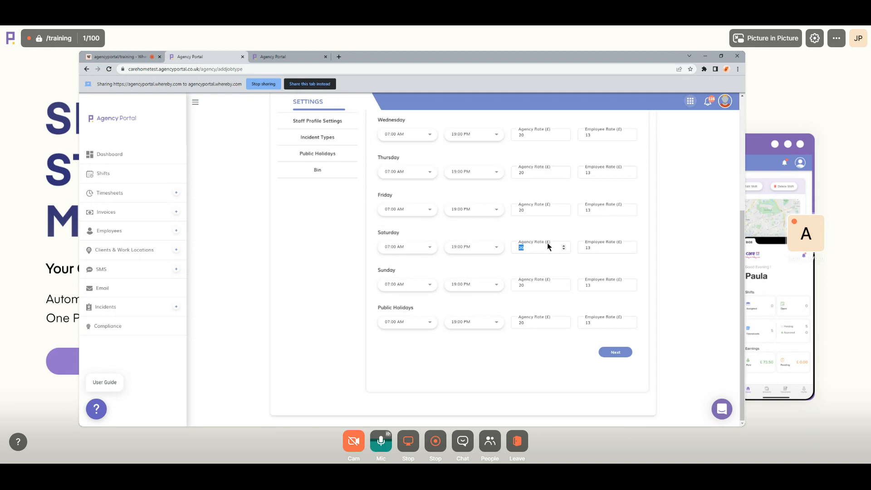
text(22)
double_click(521, 284)
text(22)
click(526, 323)
key(BackSpace)
text(5)
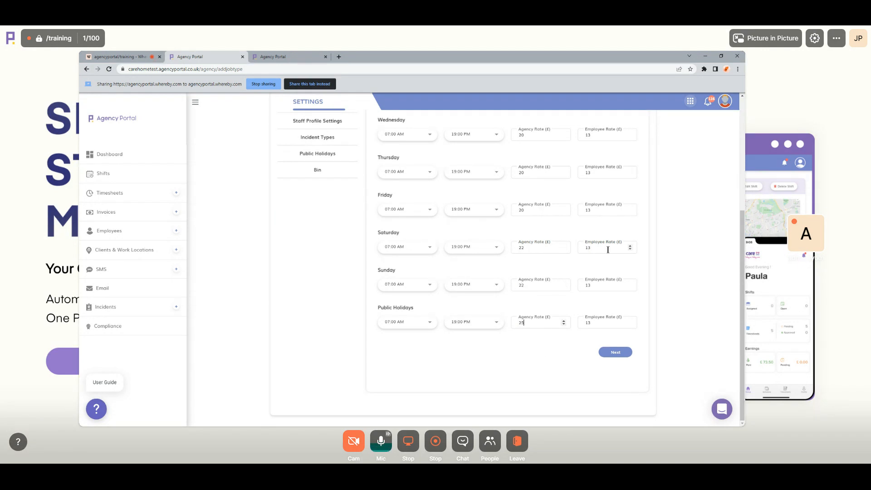
- Set the Day Time Employee Rate to £14 for Saturday and Sunday and £15 for Public Holidays
click(629, 245)
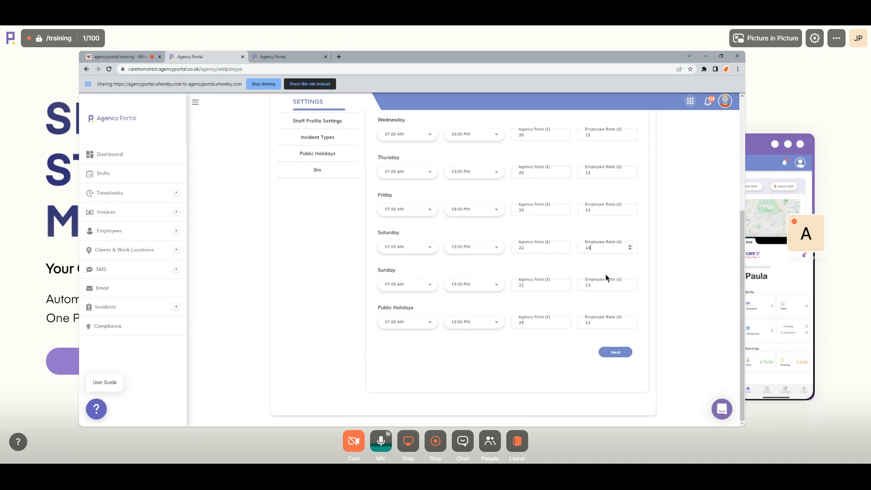
click(629, 282)
click(629, 321)
click(629, 321)
- Review the Doctor role's Day Time hours and rates from Monday through Public Holidays, including the Friday and Saturday rows
scroll(431, 309, up, 3)
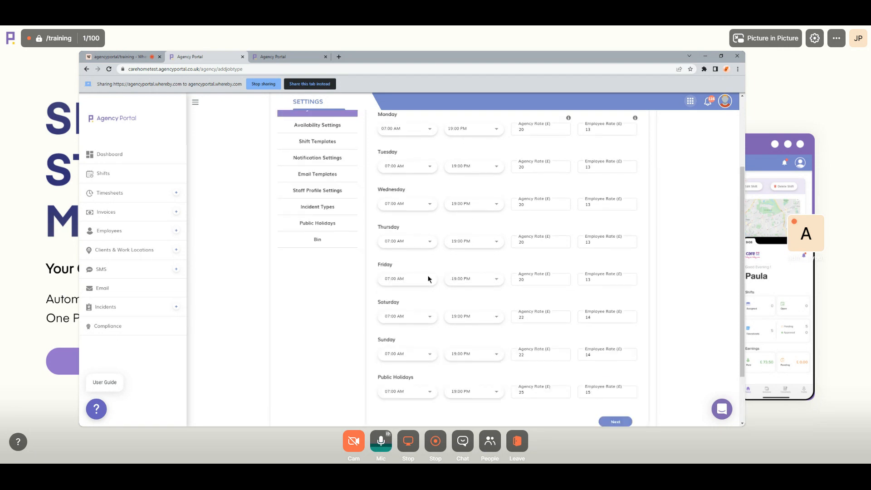
double_click(385, 302)
click(408, 302)
scroll(476, 291, down, 1)
double_click(384, 229)
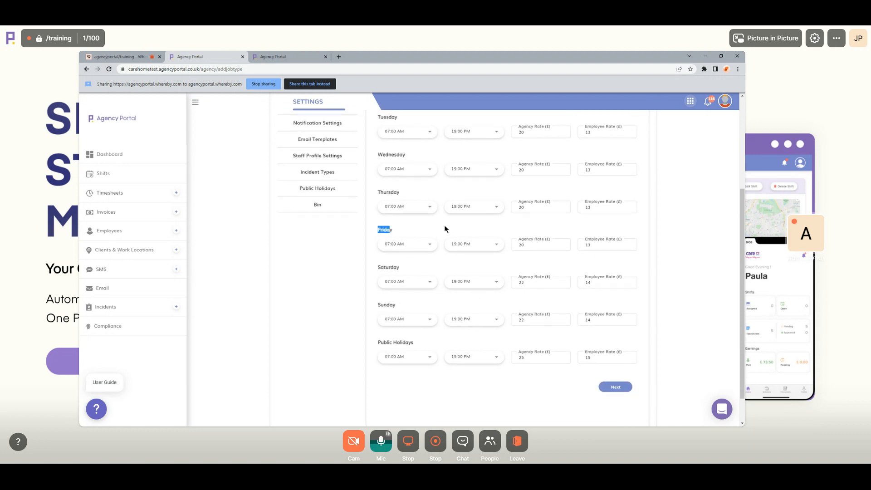
click(445, 230)
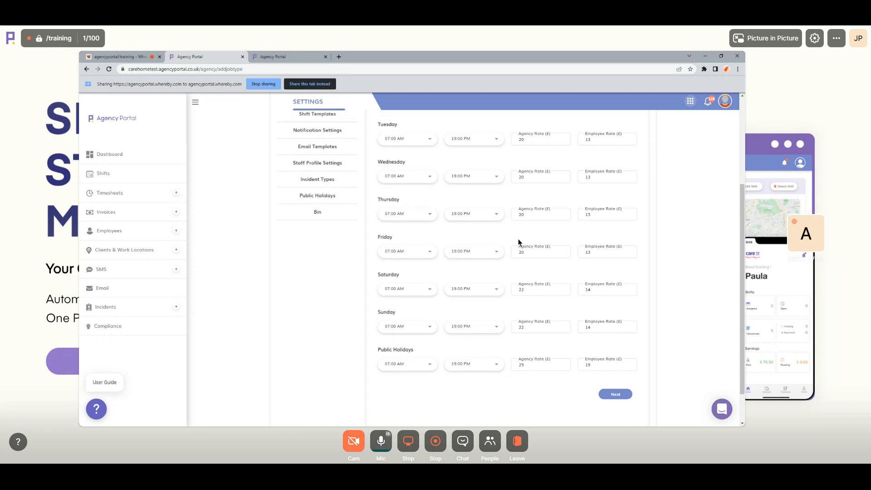
scroll(520, 242, up, 3)
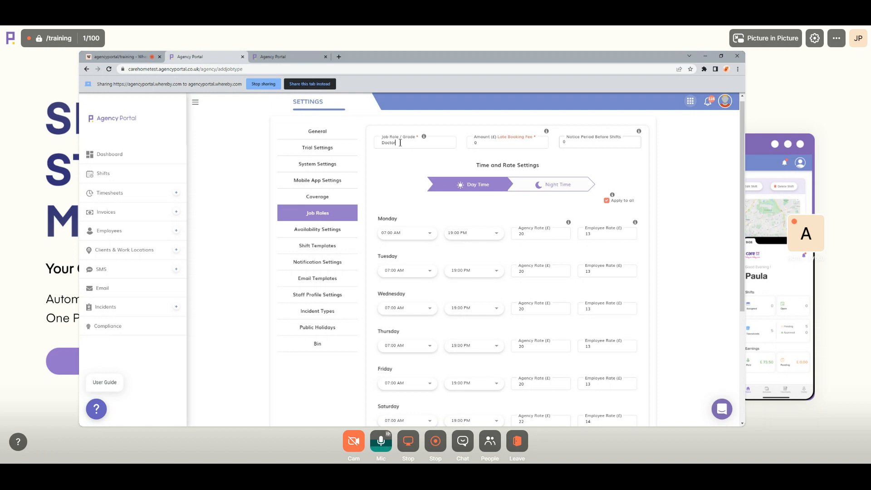
drag(399, 145, 380, 145)
- Re-enter £20 as Wednesday's Day Time Agency Rate and check the rates of the other days
double_click(521, 308)
key(BackSpace)
text(20)
scroll(500, 280, down, 3)
scroll(521, 259, up, 4)
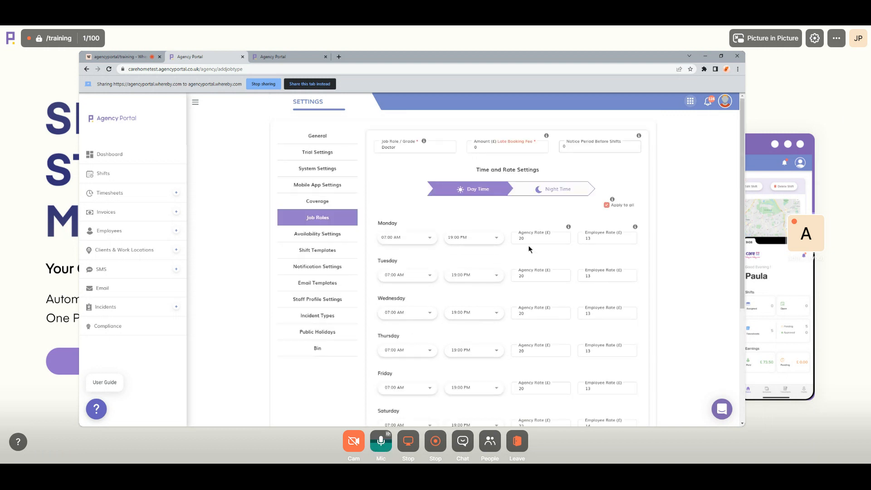
scroll(552, 201, down, 5)
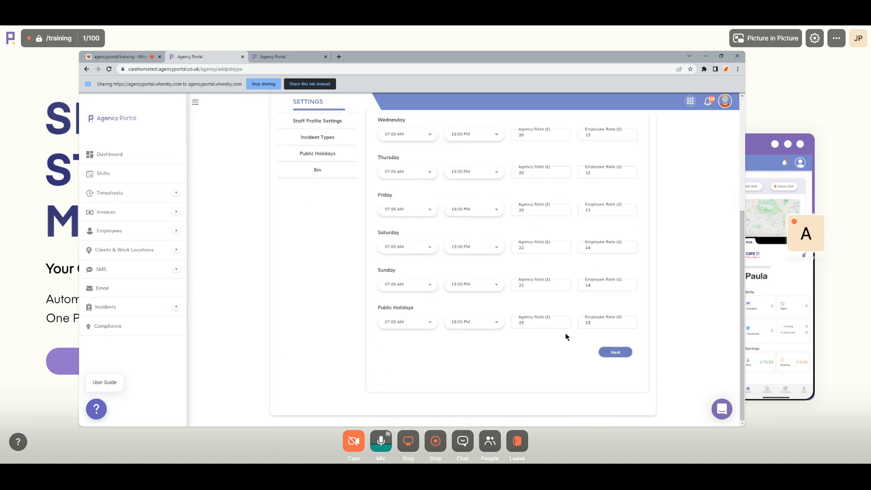
scroll(564, 336, up, 3)
scroll(537, 227, up, 1)
scroll(539, 225, down, 4)
- Open the Doctor role's Night Time settings and compare their hours with the Day Time hours
click(611, 352)
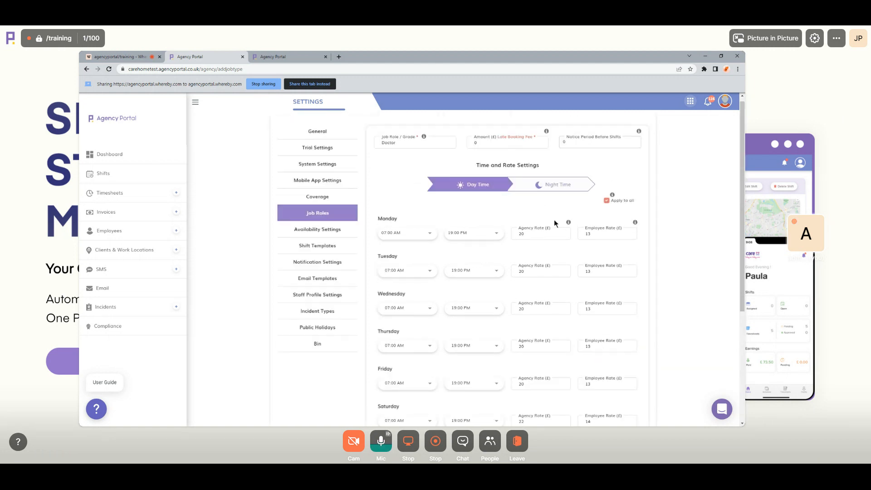
click(553, 190)
scroll(504, 211, down, 1)
scroll(534, 189, up, 1)
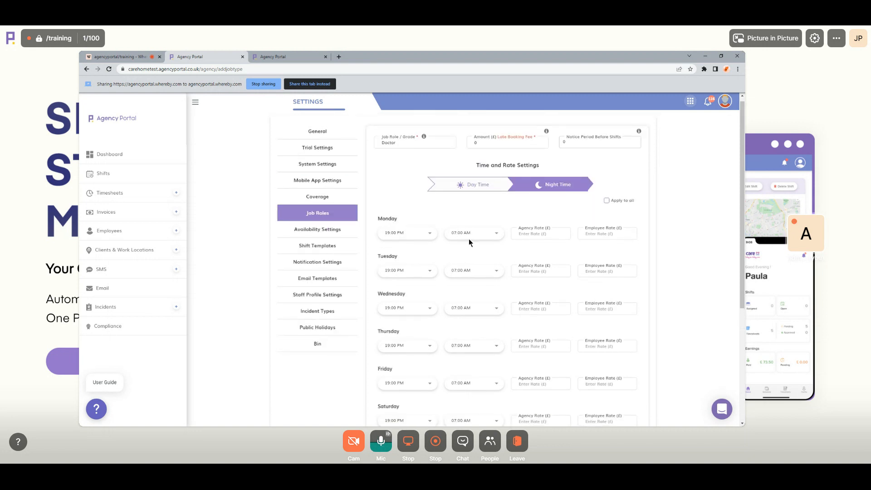
click(471, 185)
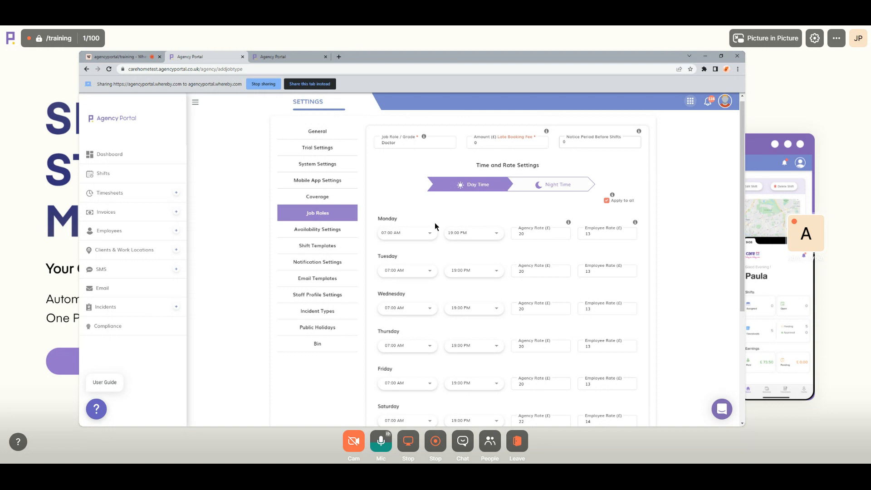
click(517, 185)
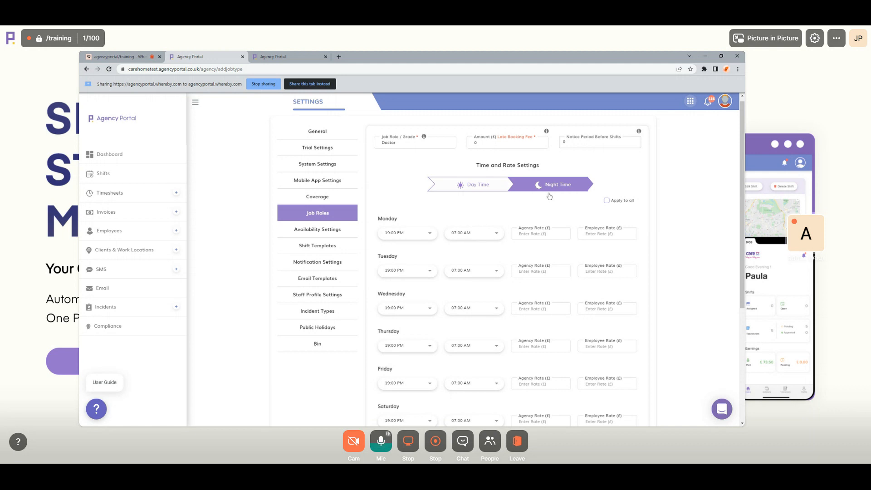
click(481, 186)
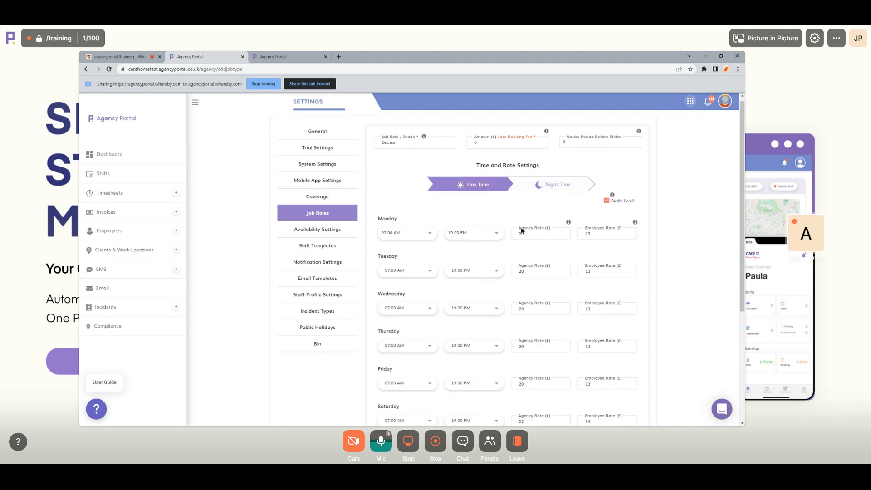
- Set Monday's Night Time Agency Rate to £25 and Employee Rate to £16, and apply them to all days
click(531, 198)
click(529, 237)
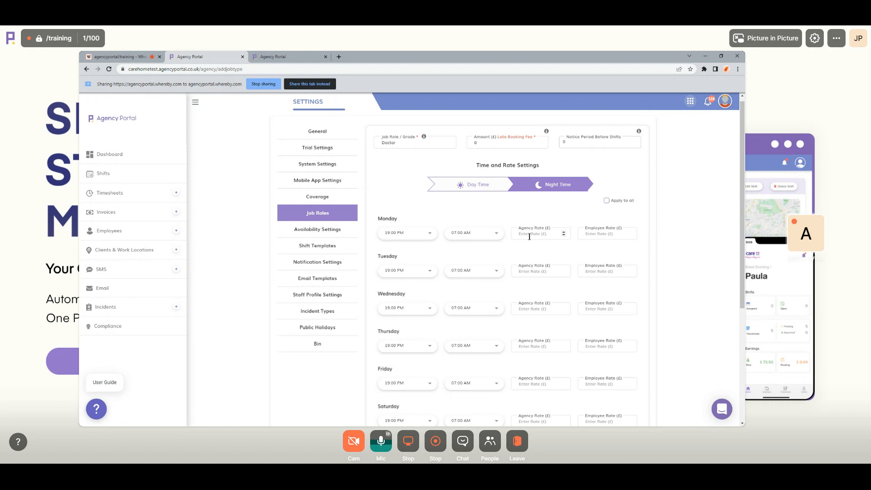
text(25)
click(589, 233)
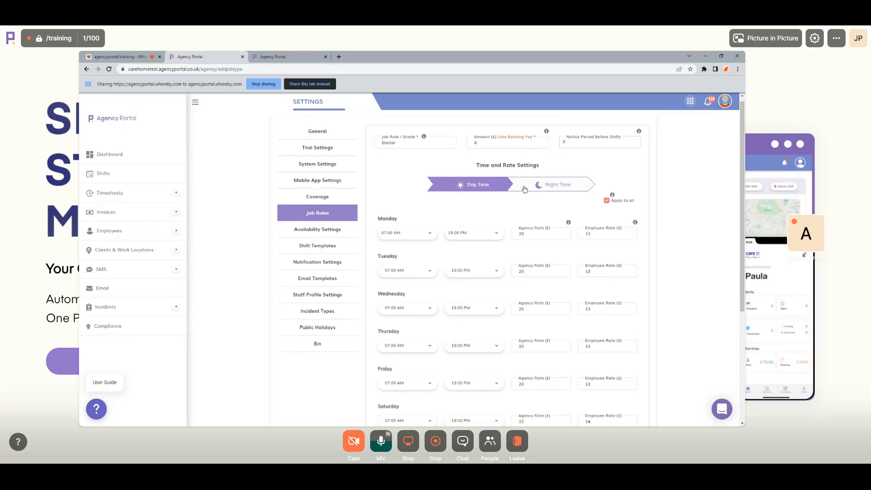
text(17)
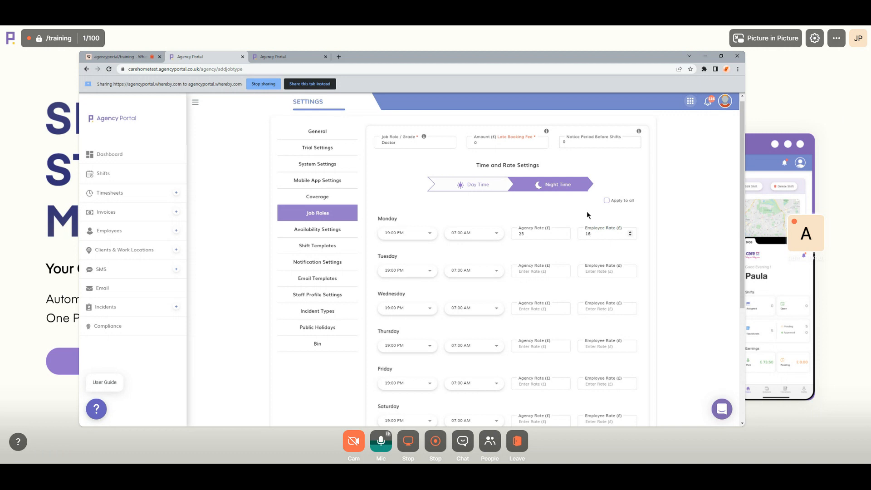
click(587, 211)
click(606, 201)
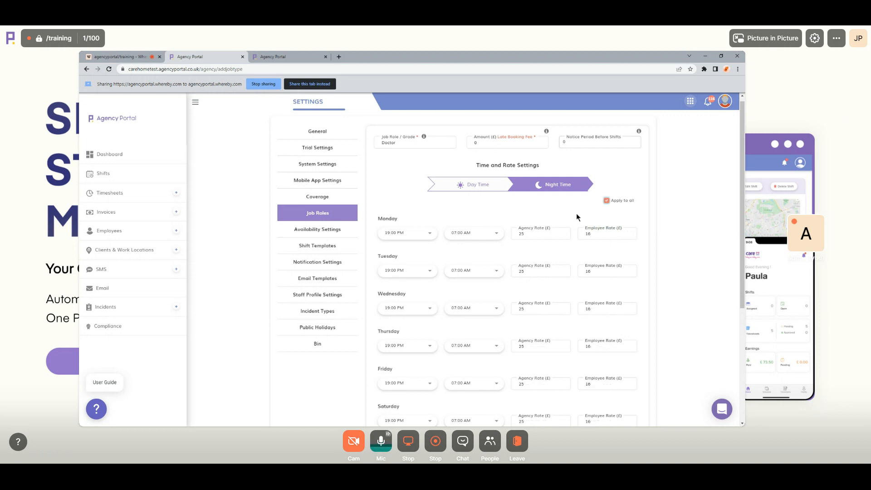
- Set the Night Time Agency Rate to £27 for Saturday and Sunday and £29 for Public Holidays
scroll(569, 222, down, 3)
scroll(575, 221, down, 1)
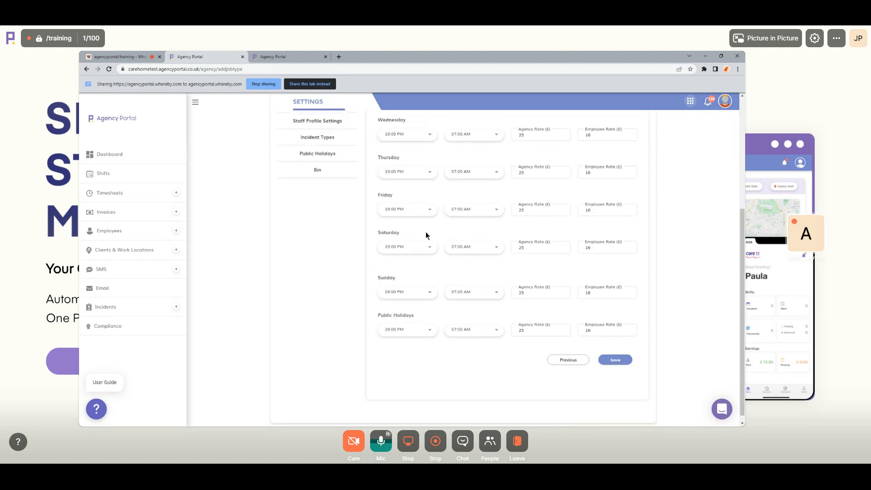
click(563, 246)
click(564, 245)
click(563, 290)
click(564, 291)
click(564, 328)
click(563, 328)
- Set the Night Time Employee Rate to £18 for Public Holidays and £17 for Sunday and Saturday
click(630, 328)
click(630, 328)
click(629, 290)
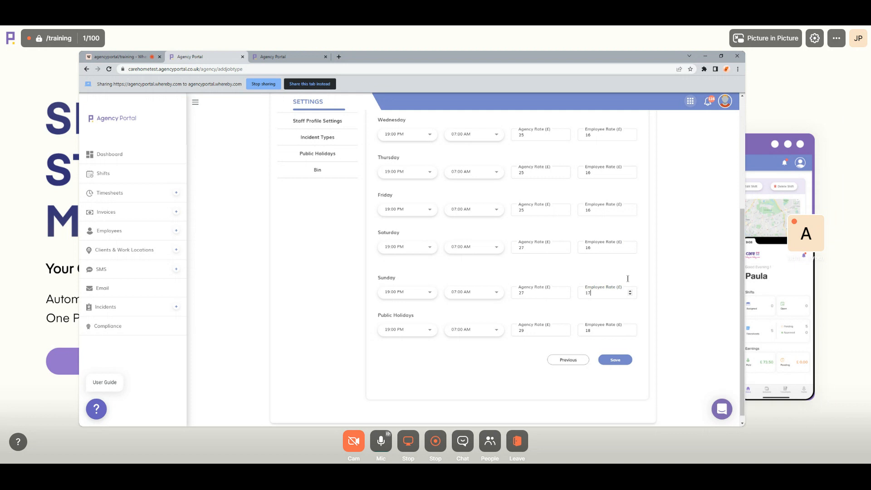
click(629, 245)
- Review the Doctor role's Night Time hours and rates for all days and compare them with the Day Time ones
scroll(575, 280, up, 1)
scroll(575, 279, up, 3)
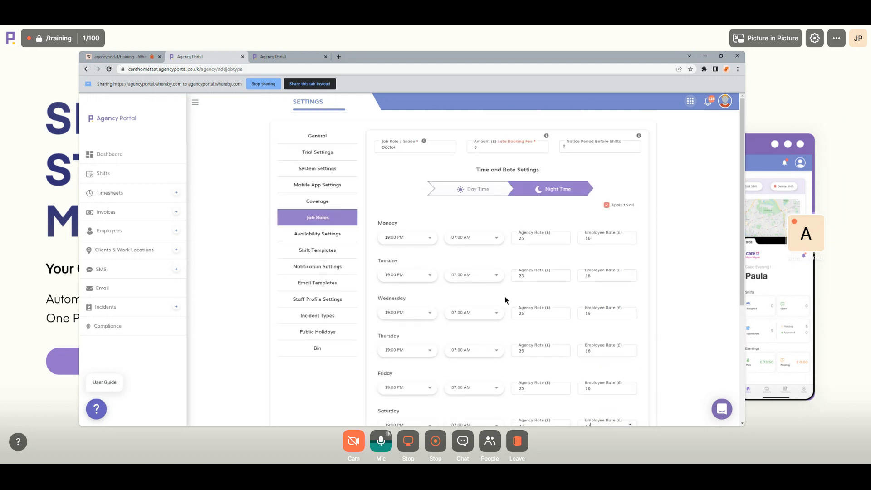
scroll(504, 295, down, 4)
scroll(504, 294, up, 4)
double_click(521, 237)
click(489, 192)
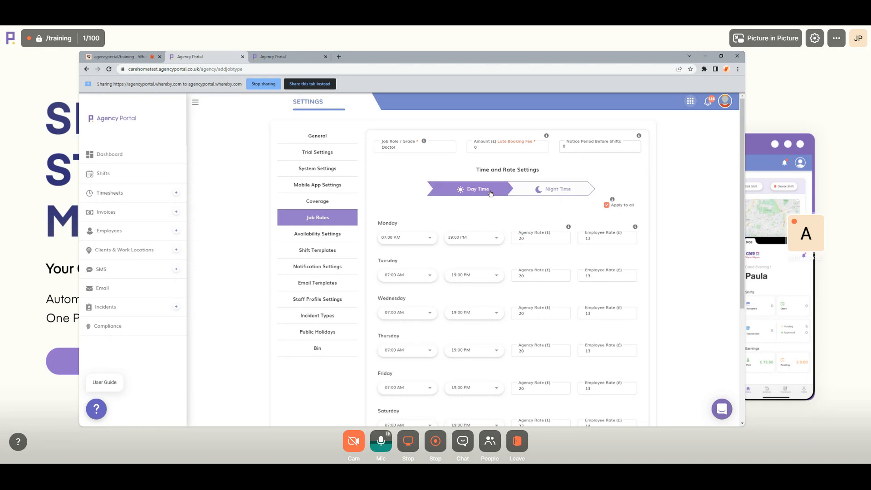
double_click(521, 238)
click(518, 212)
click(538, 188)
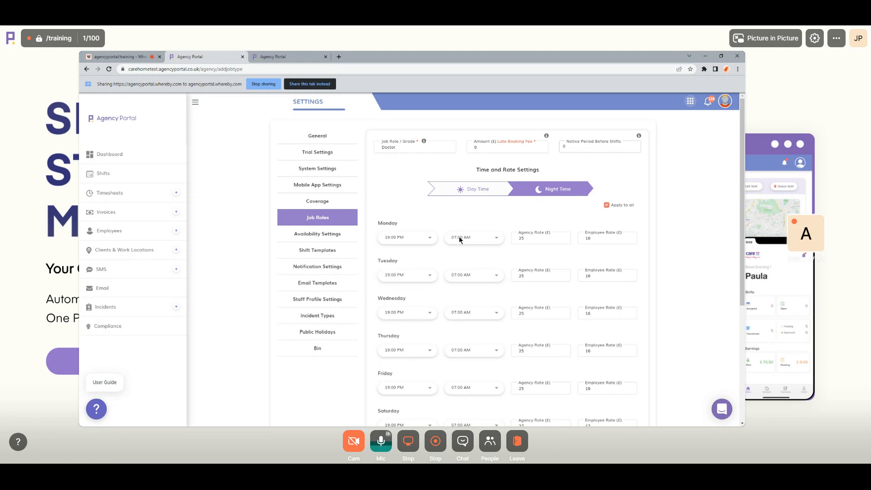
click(477, 189)
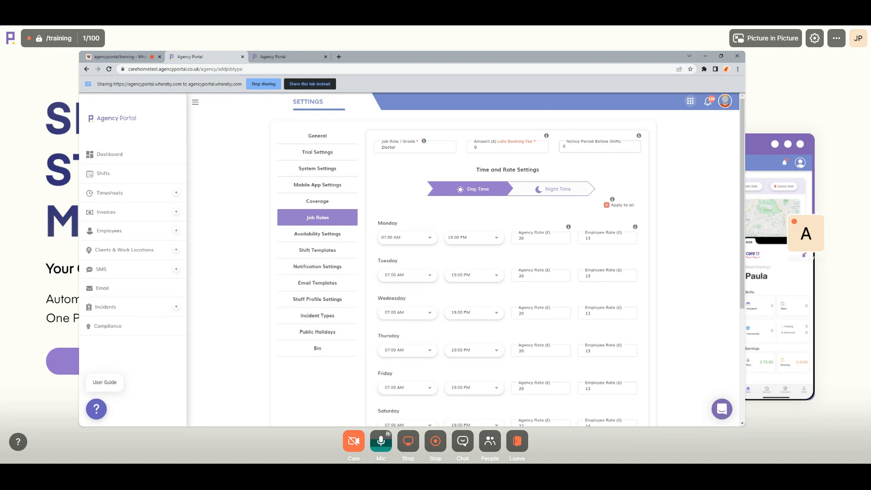
scroll(506, 216, down, 2)
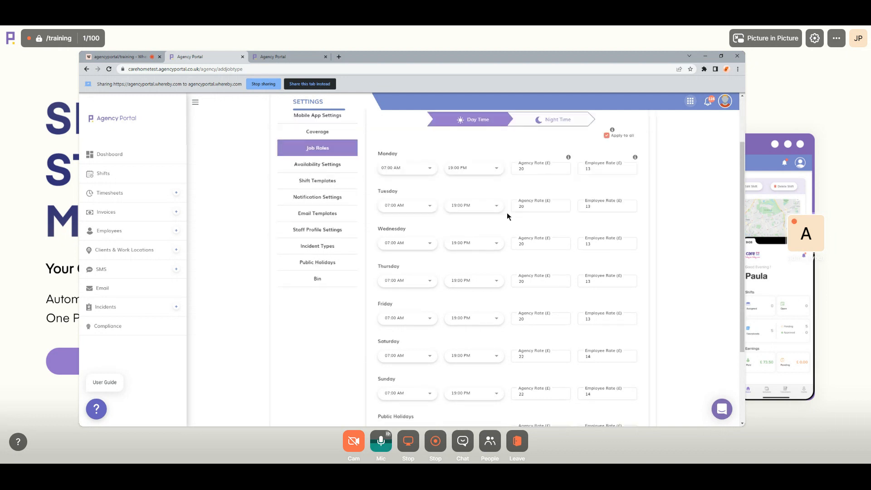
scroll(507, 213, up, 2)
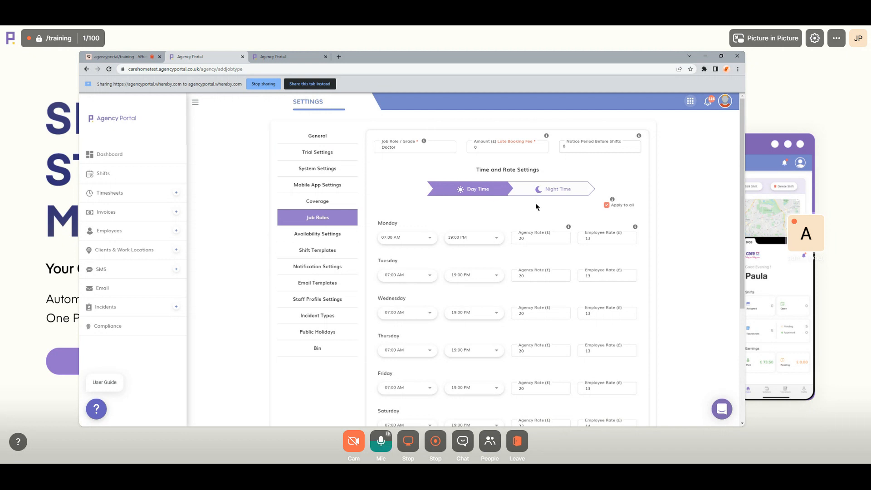
scroll(535, 206, down, 5)
scroll(544, 195, up, 5)
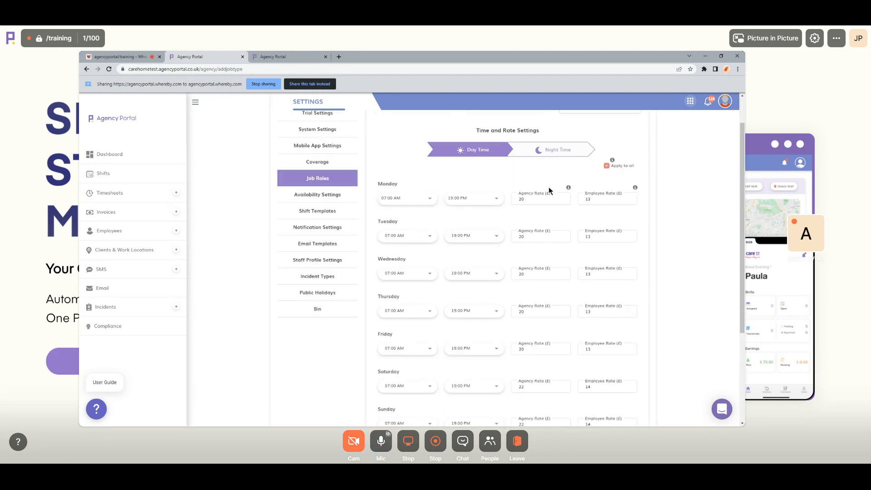
click(550, 188)
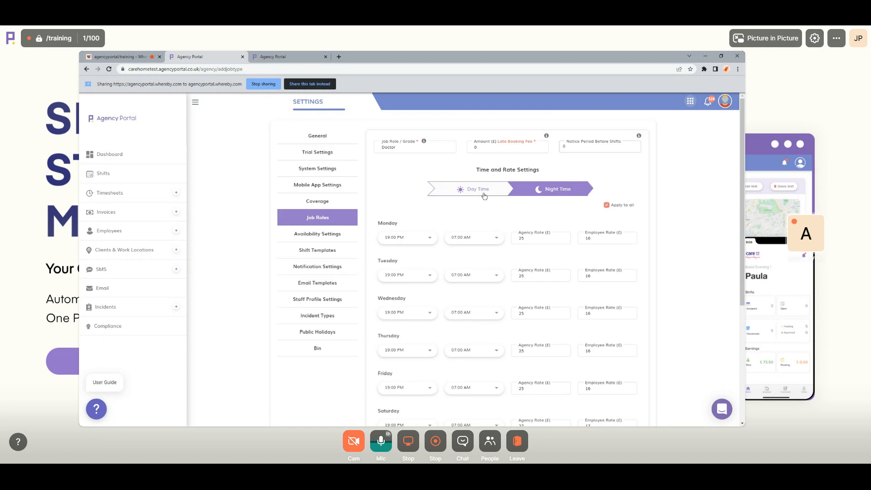
- Check the night-time rates of the new Doctor job role and save the role
scroll(484, 196, down, 3)
scroll(521, 234, up, 3)
scroll(536, 208, down, 4)
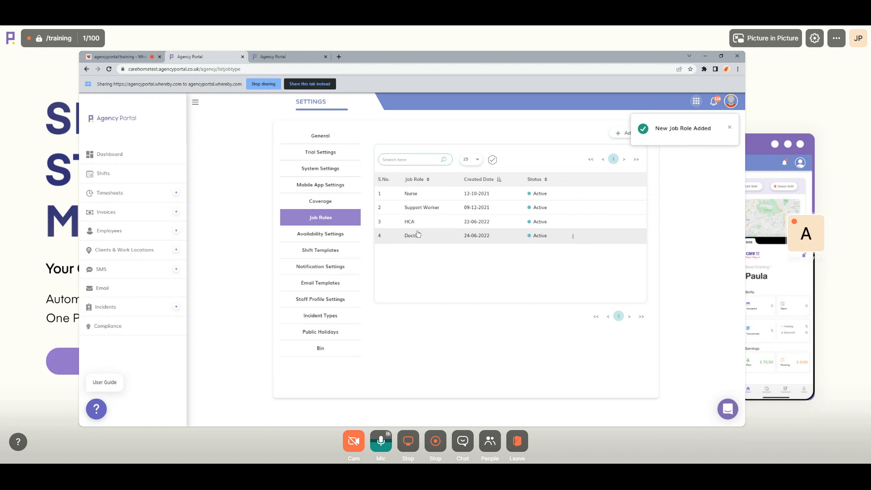
- Reload the candidate registration form and choose the Doctor role with Leeds, Glasgow and Sheffield as work areas
click(289, 56)
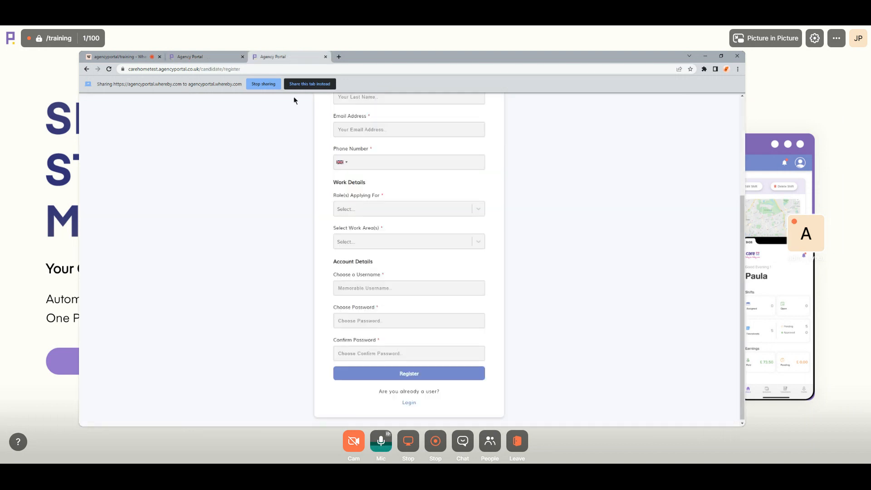
click(108, 69)
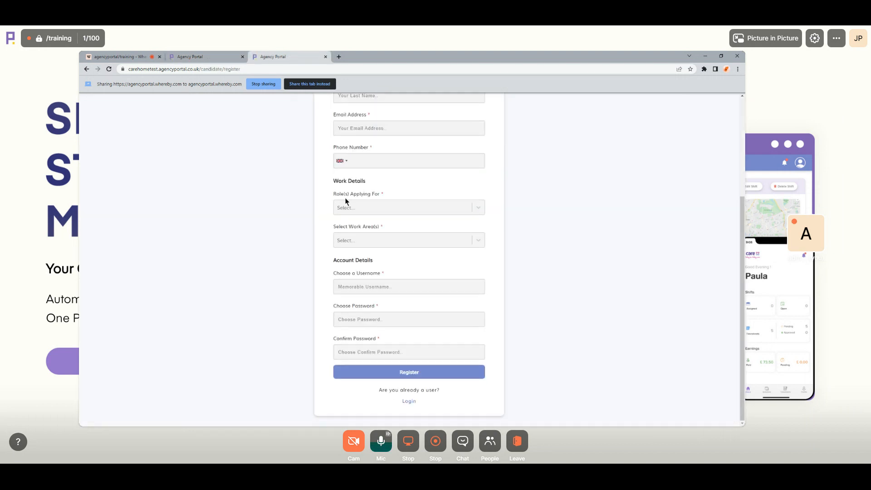
click(374, 209)
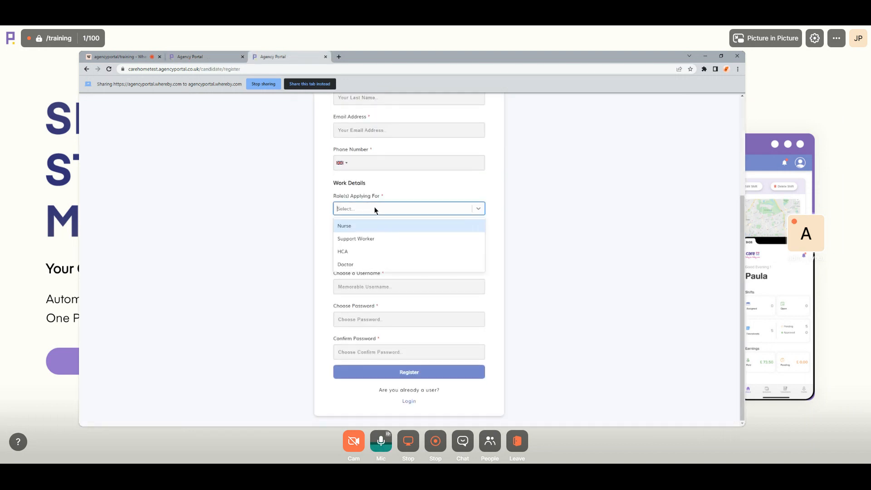
click(351, 265)
click(342, 244)
click(354, 256)
click(379, 244)
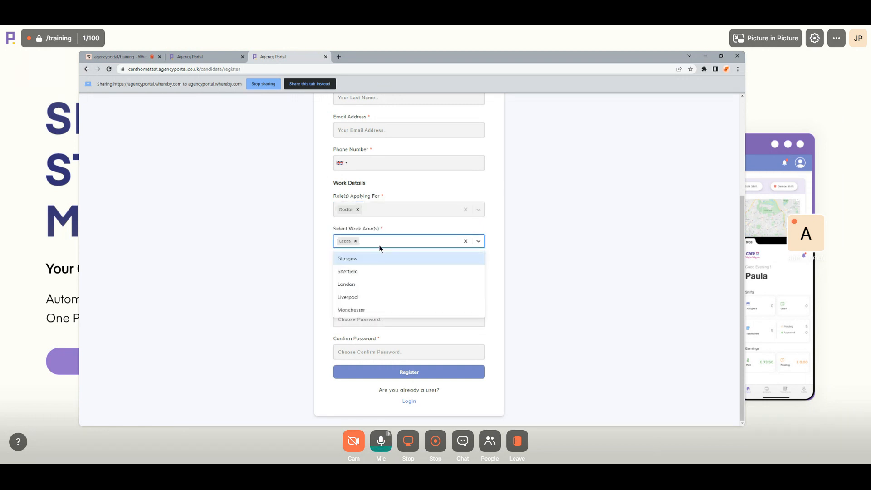
click(379, 254)
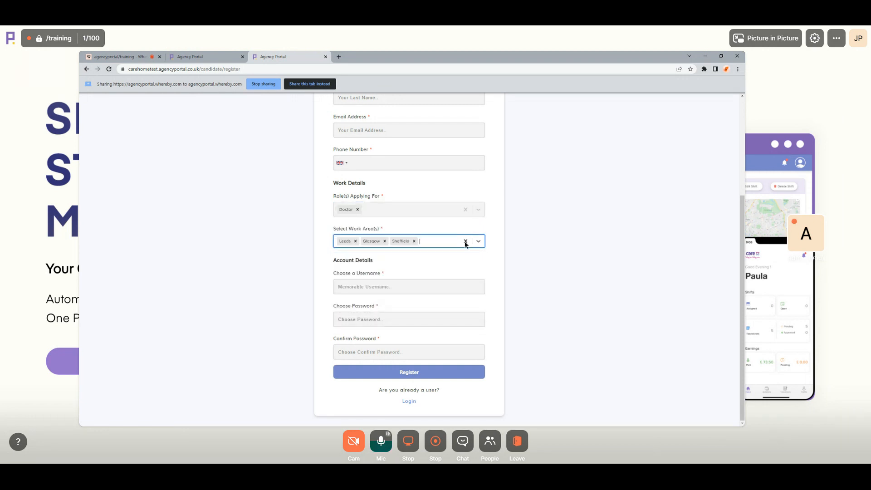
- Clear the role selection in the registration form and choose Nurse and Support Worker
click(458, 208)
click(466, 208)
click(398, 209)
click(396, 226)
click(394, 210)
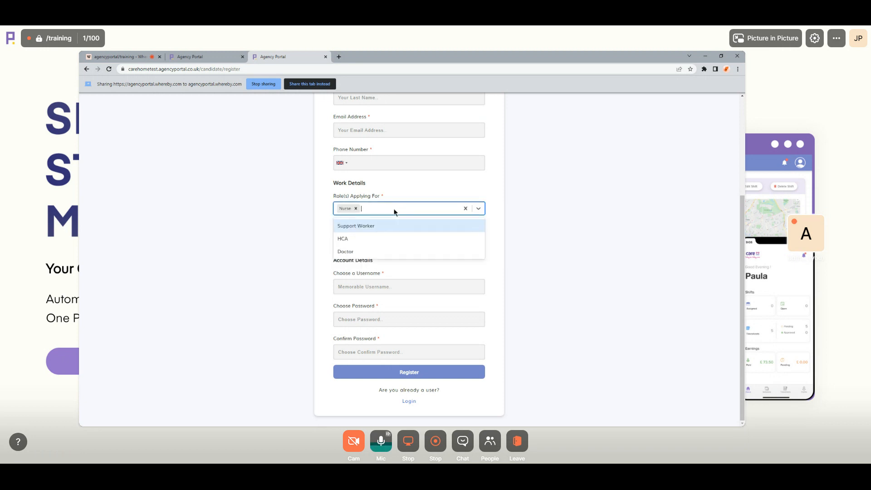
click(394, 225)
- Close the candidate registration page and open the Doctor job role for editing
click(199, 56)
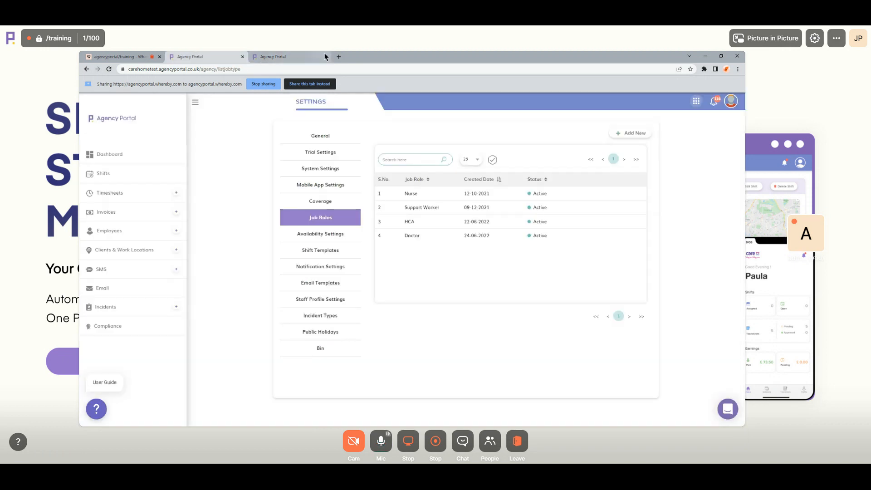
click(325, 57)
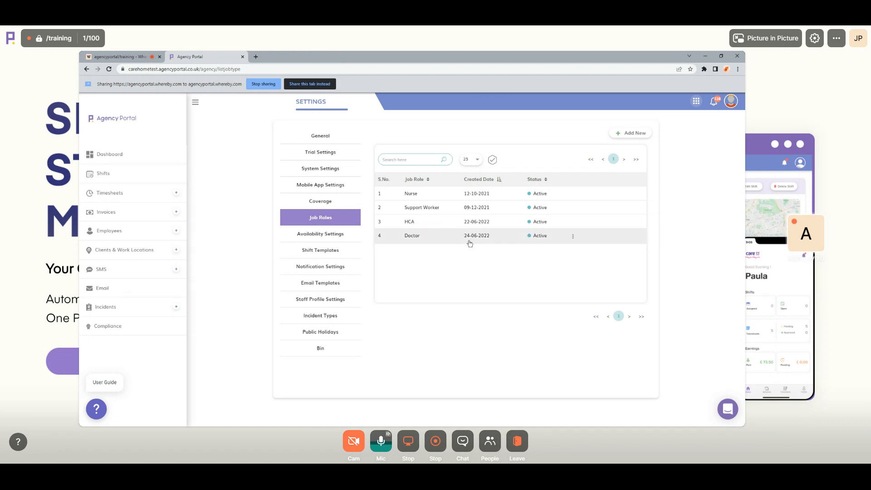
click(576, 238)
click(584, 250)
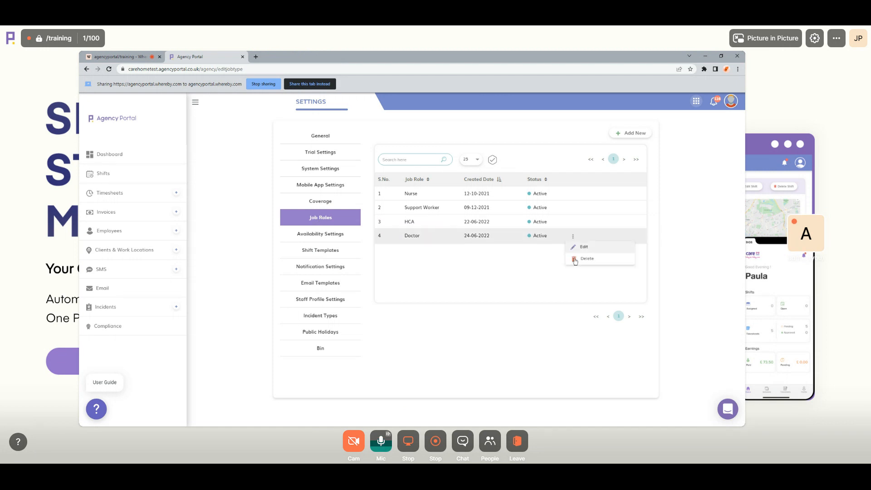
- Review the Doctor role's day-time rates and switch its status to inactive and back to active
scroll(453, 281, down, 4)
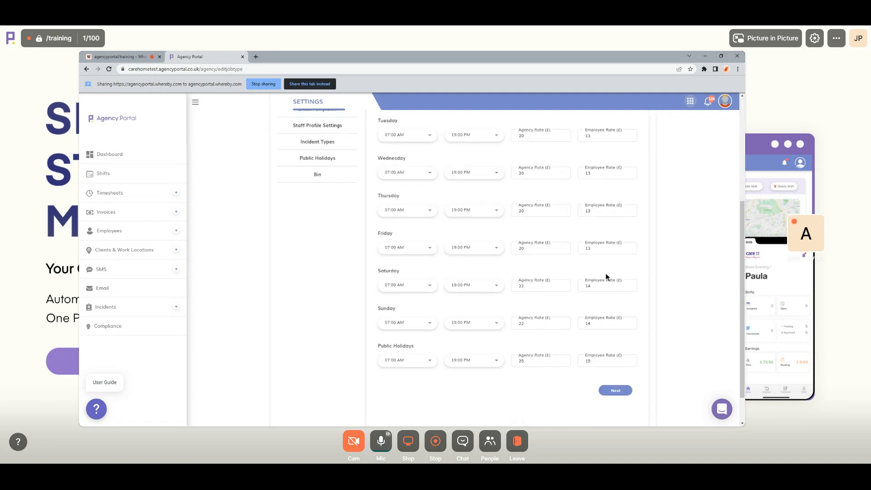
scroll(561, 303, down, 2)
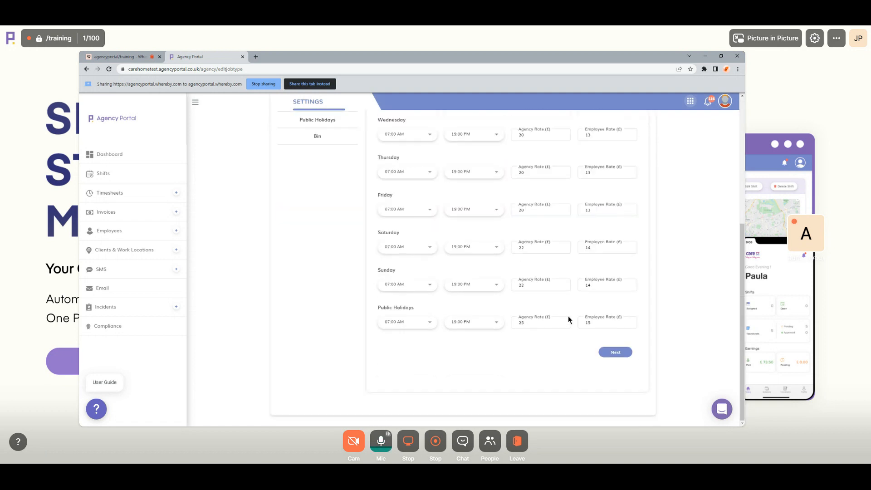
click(615, 352)
click(410, 188)
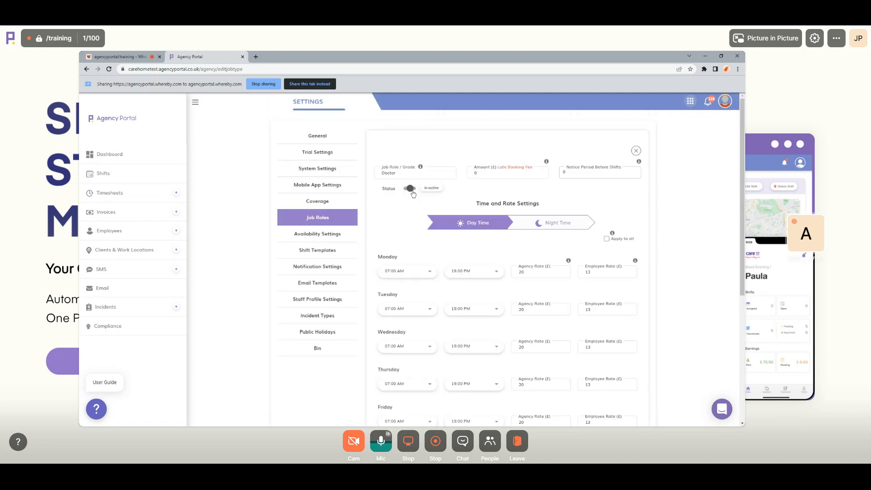
click(410, 188)
- Show the Doctor role's night-time rates, and switch its status off and on again
scroll(410, 247, down, 5)
click(614, 389)
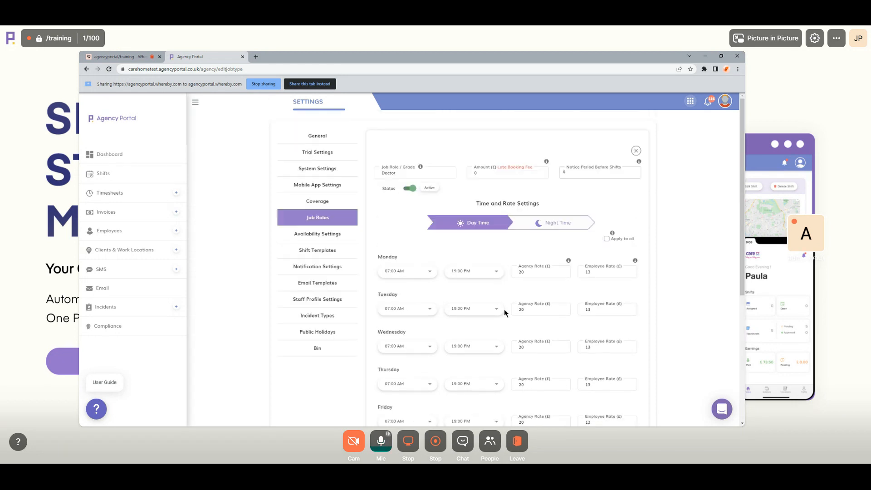
click(544, 221)
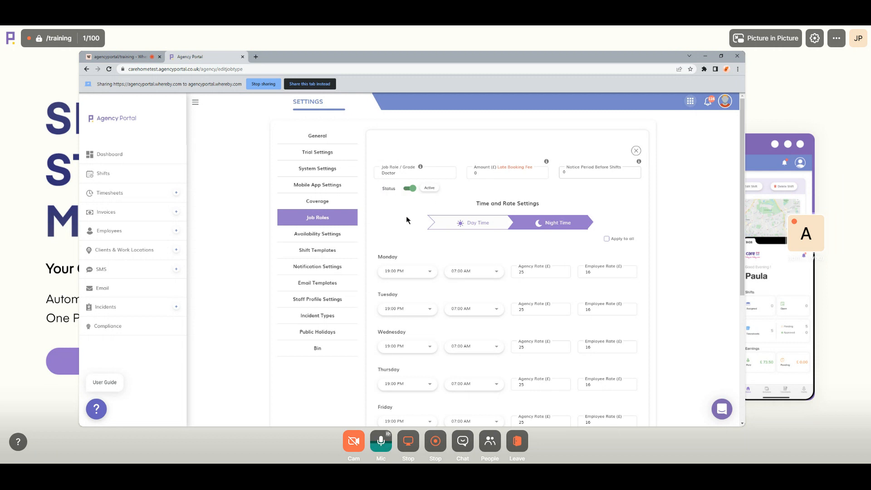
click(409, 188)
drag(410, 190, 412, 214)
click(409, 188)
scroll(587, 320, down, 5)
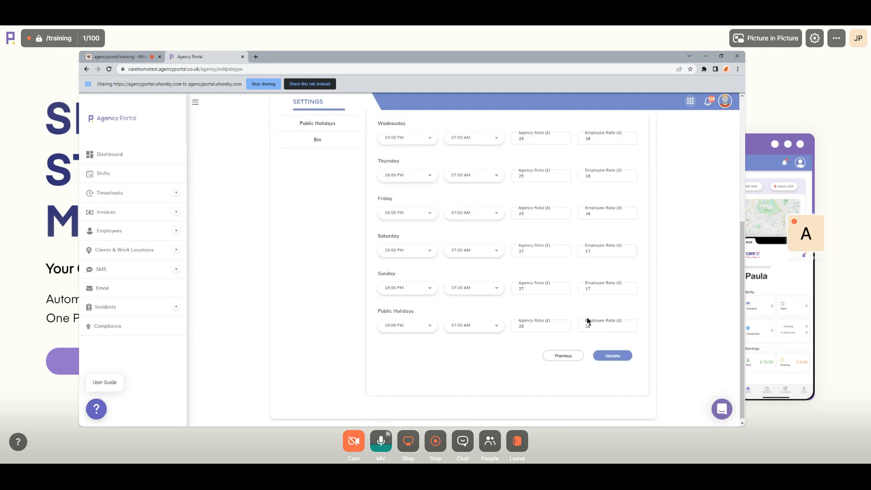
scroll(623, 377, up, 5)
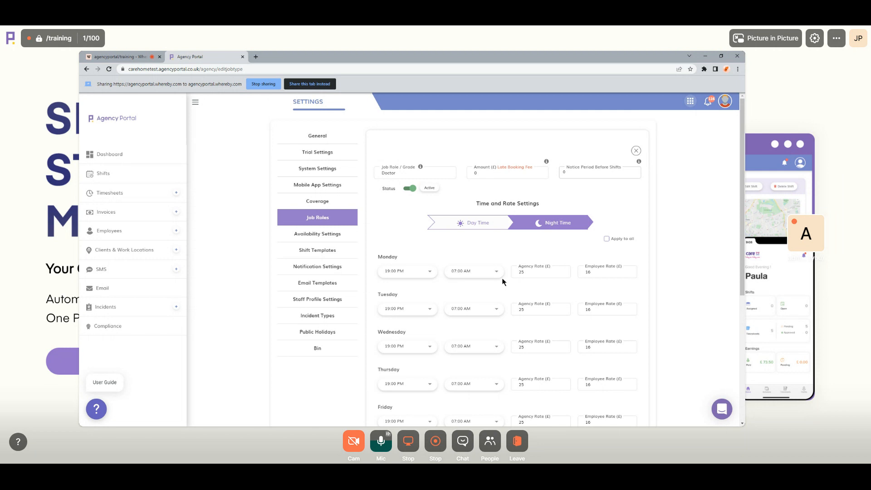
- Open the availability settings and examine the Anytime Availability and Custom Availability options
click(301, 234)
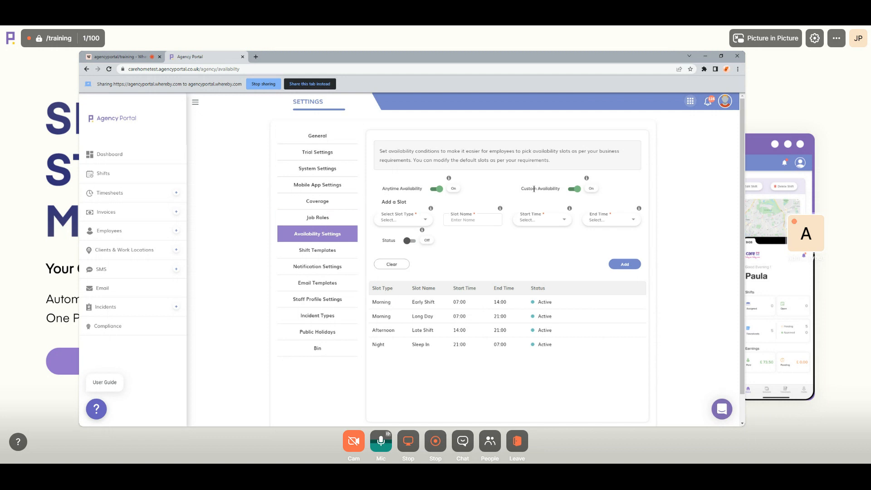
drag(519, 188, 560, 187)
drag(382, 188, 424, 189)
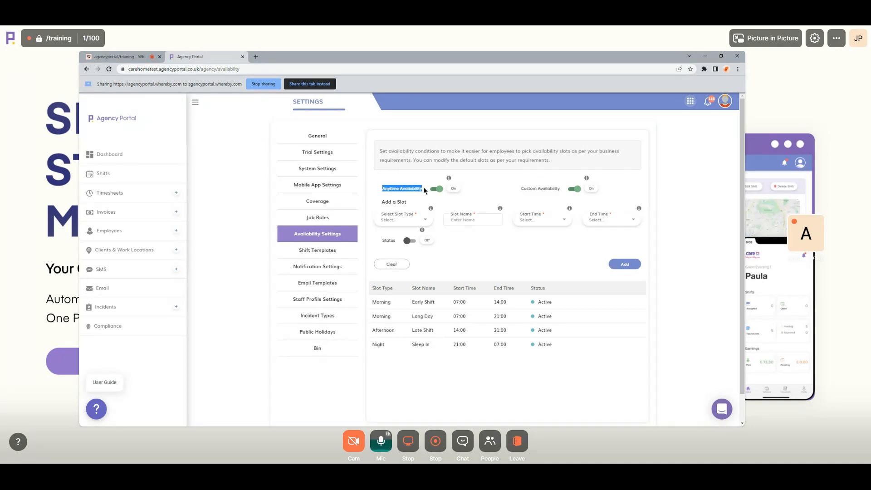
click(412, 174)
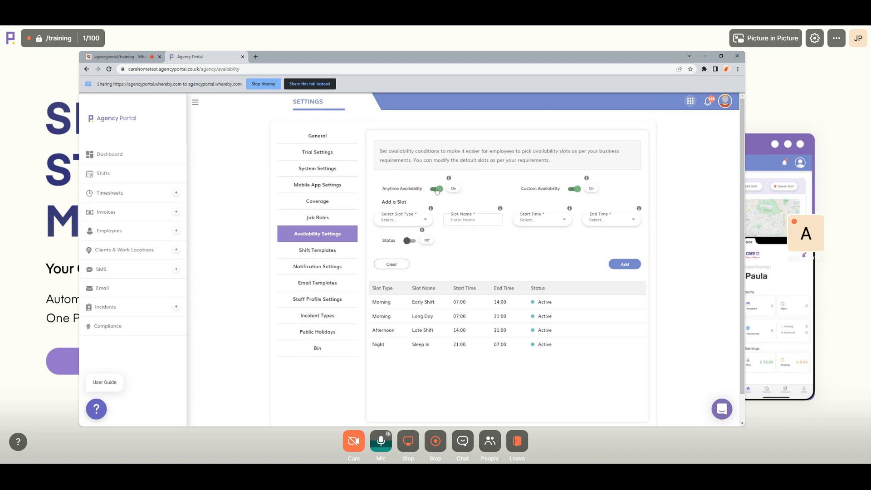
drag(382, 188, 423, 189)
click(519, 178)
drag(382, 188, 423, 191)
click(404, 188)
drag(382, 189, 414, 183)
- Open the profile of the Nurse and Support Worker employee in a separate tab and bring up the weekly availability
click(114, 231)
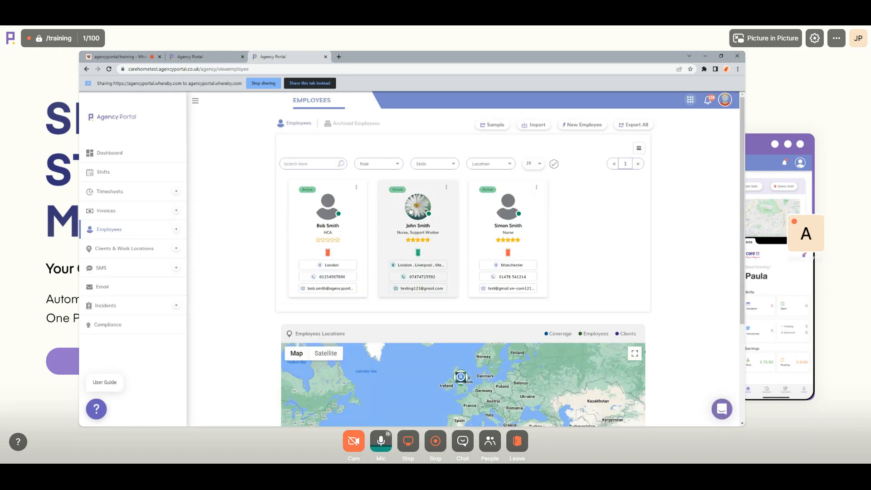
click(410, 209)
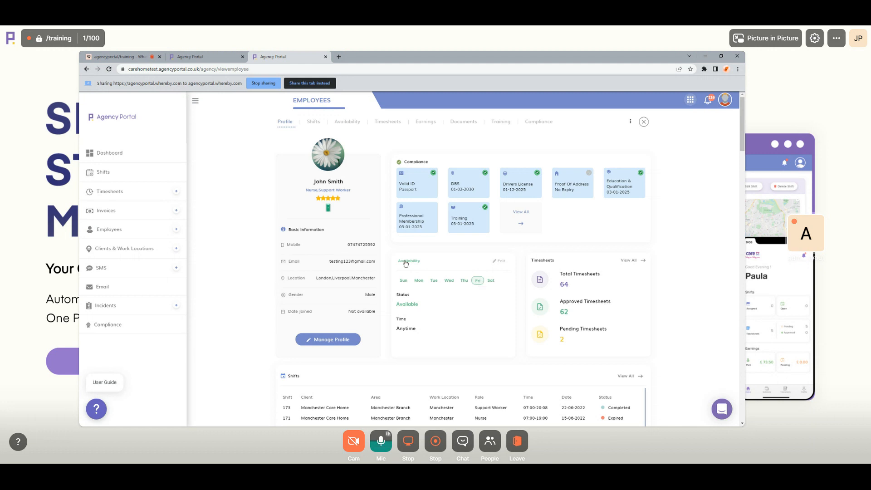
scroll(405, 263, down, 1)
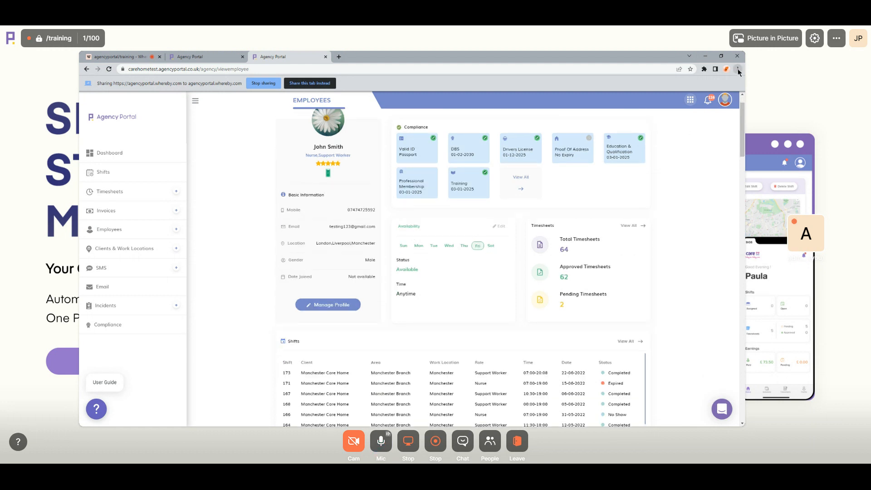
key(ctrl+plus)
key(ctrl+plus)
scroll(476, 240, down, 2)
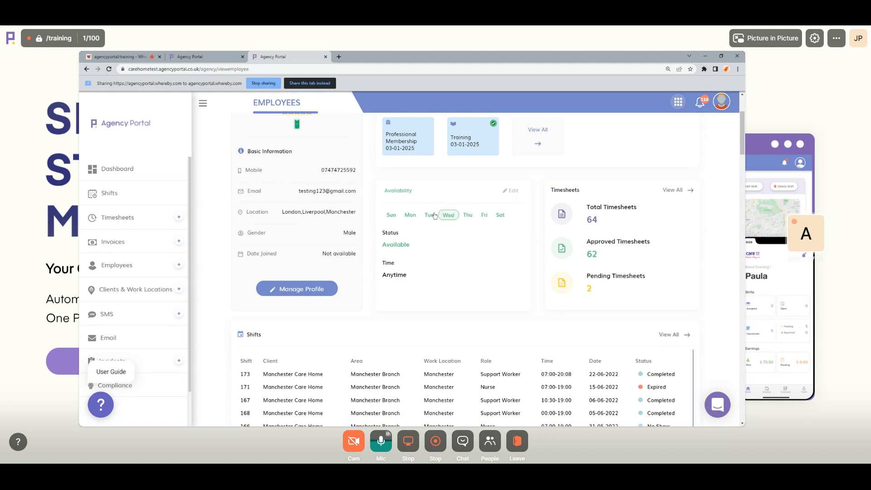
- Compare the Anytime and Custom Availability settings with the time listed under the employee's availability
click(220, 56)
drag(365, 213, 410, 213)
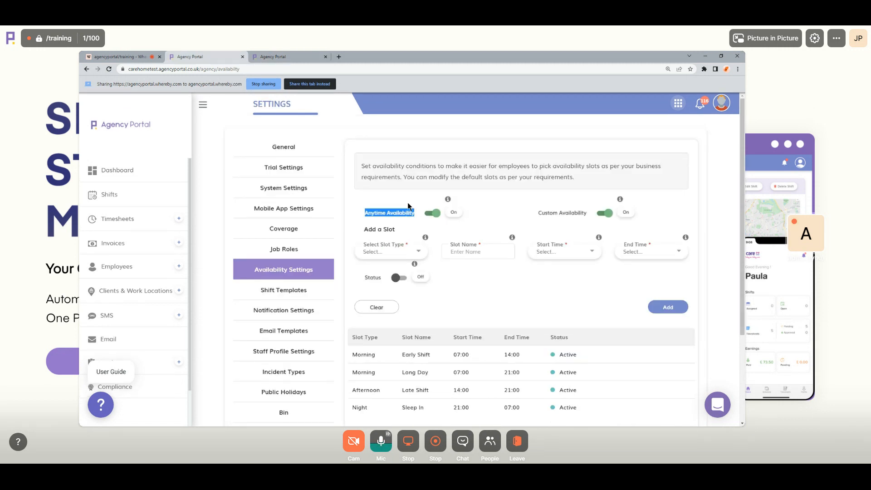
click(298, 55)
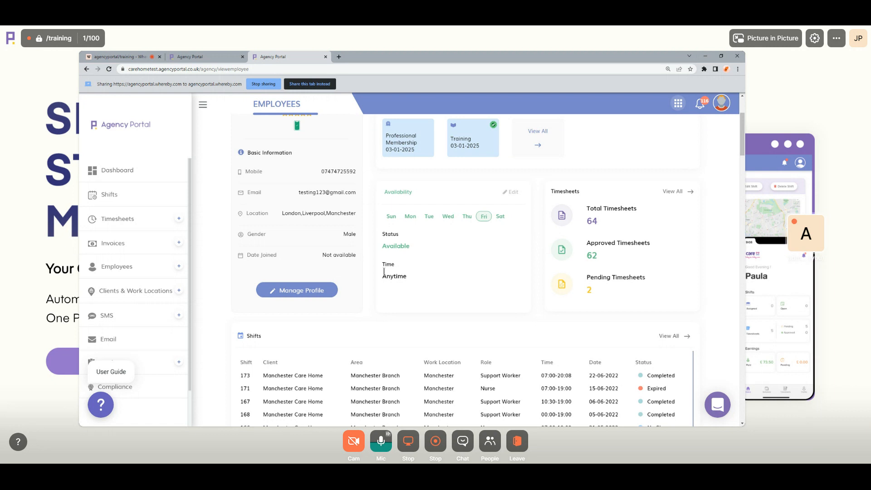
drag(384, 272, 414, 277)
click(397, 277)
click(220, 55)
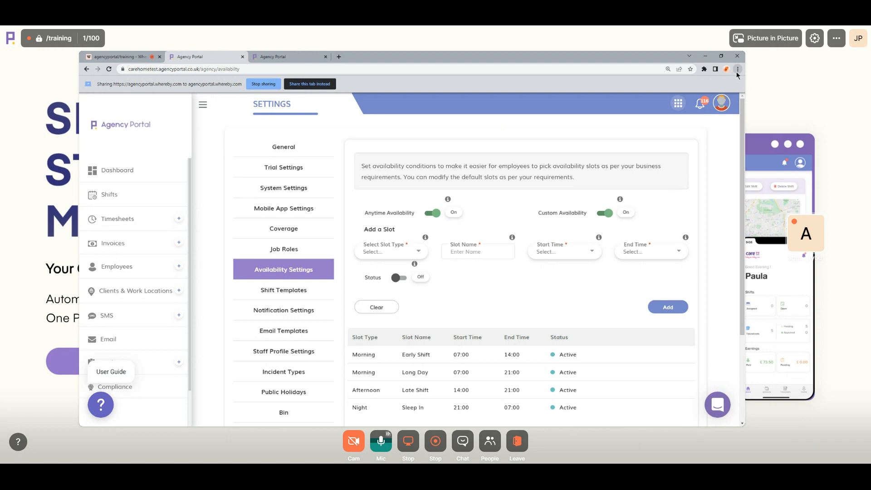
key(ctrl+0)
drag(520, 188, 563, 196)
click(546, 189)
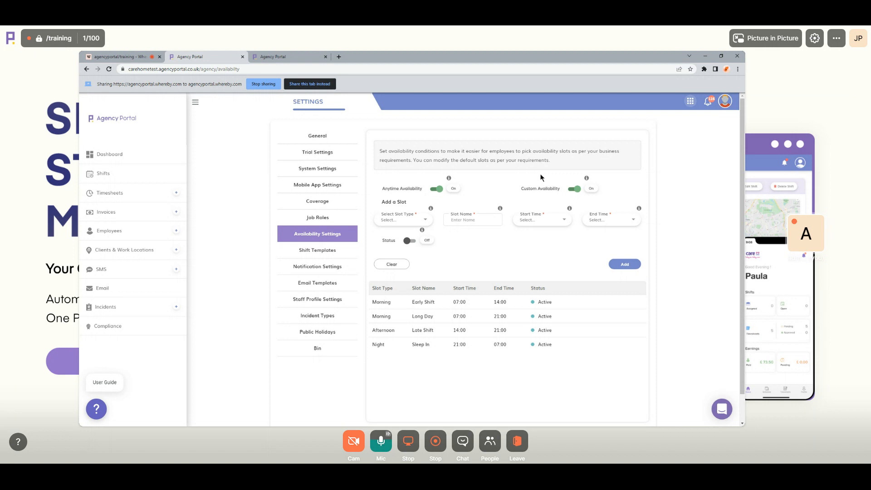
triple_click(420, 189)
click(402, 189)
- Open the employee's Saturday availability for editing and set Anytime Availability to unavailable
key(ctrl+Tab)
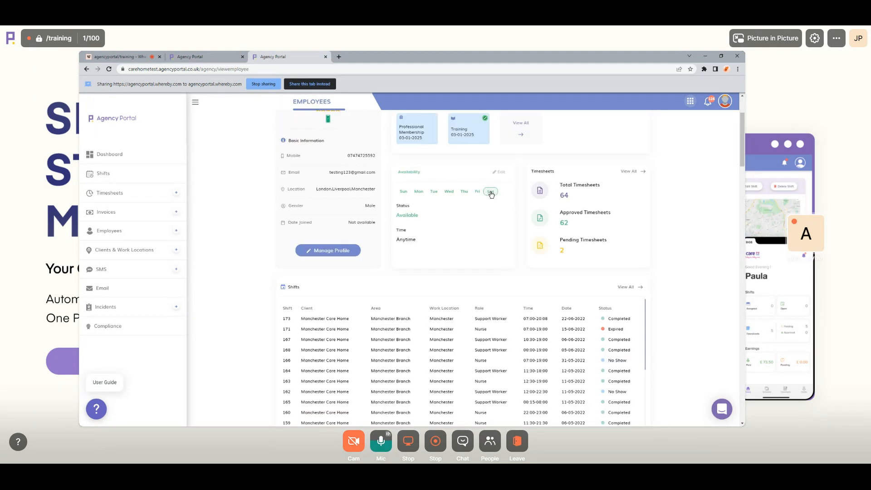
scroll(484, 266, up, 2)
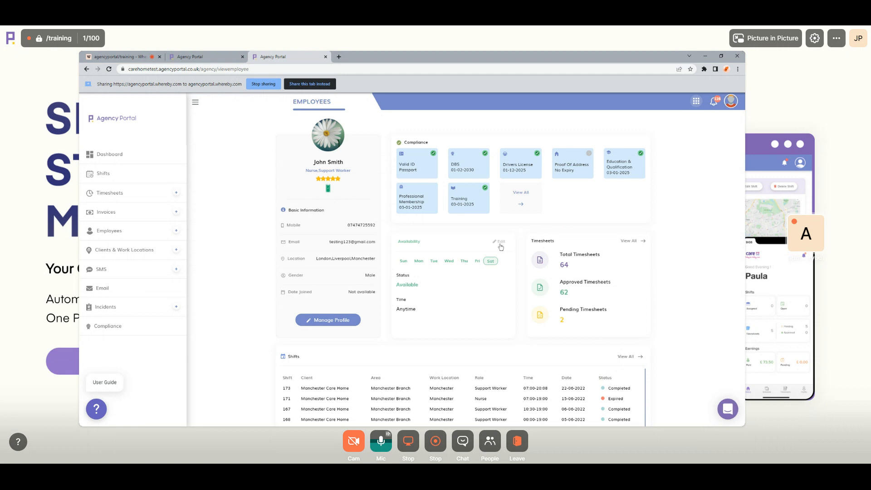
click(484, 265)
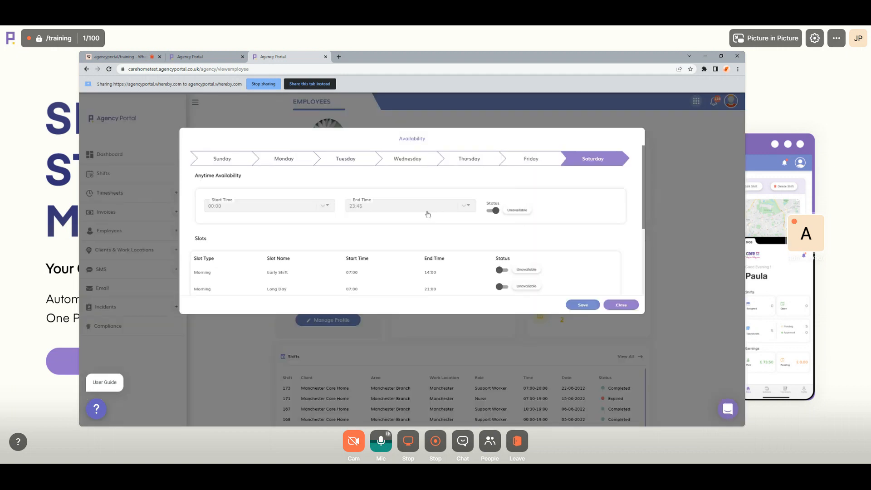
scroll(390, 226, down, 3)
- Set the employee's custom Saturday availability from 07:00 to 19:00, mark it available and save
click(262, 269)
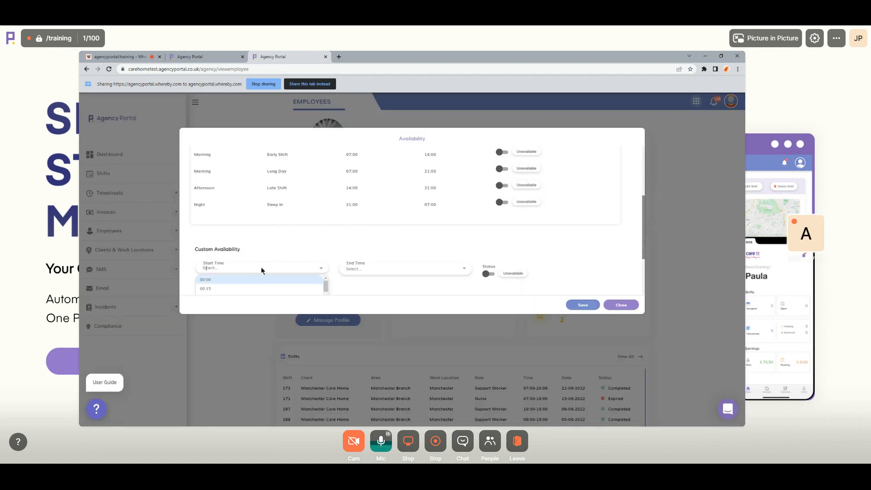
text(07)
click(242, 289)
click(354, 271)
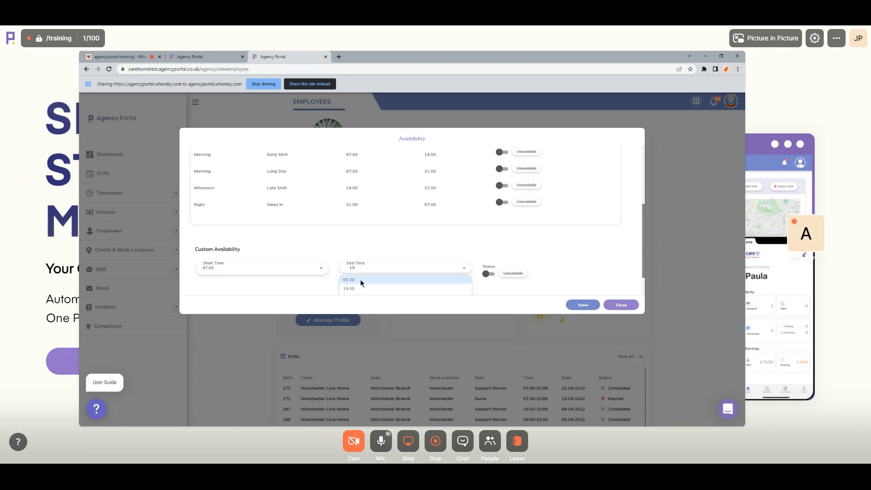
click(363, 284)
click(497, 275)
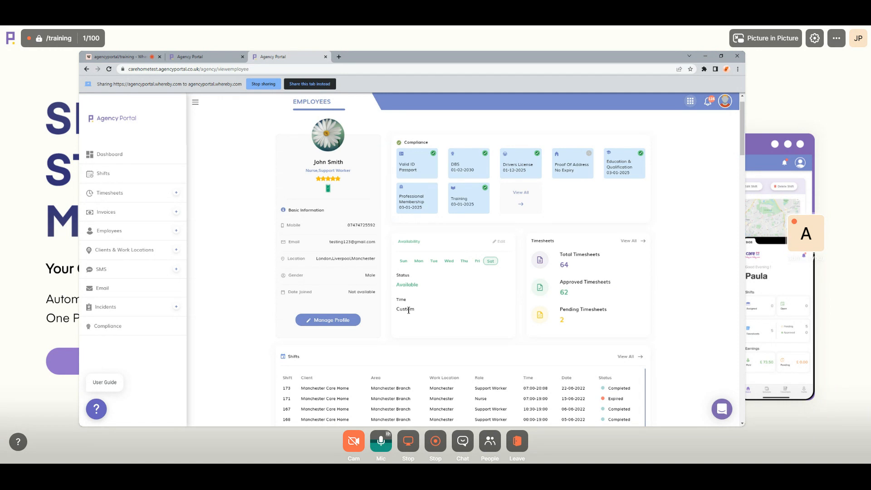
- Compare the Custom Availability section in the employee's Saturday availability with the Custom Availability option in the agency's availability settings
click(501, 242)
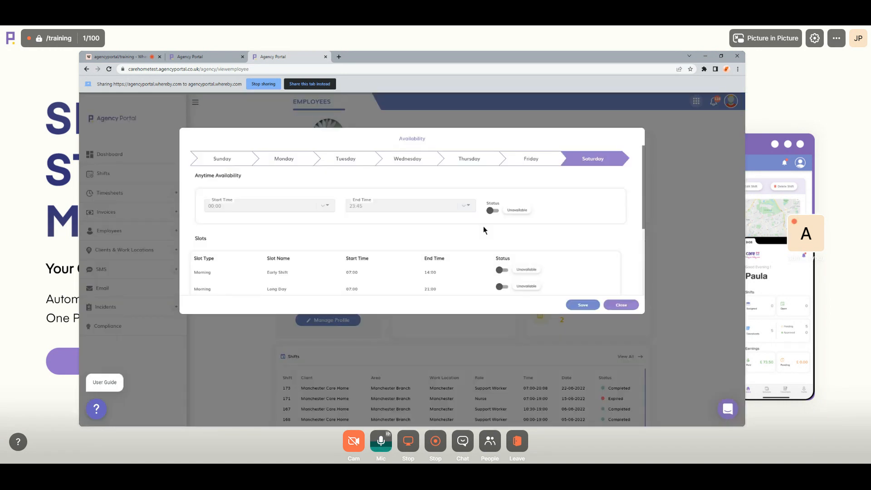
scroll(560, 215, down, 3)
scroll(561, 216, down, 1)
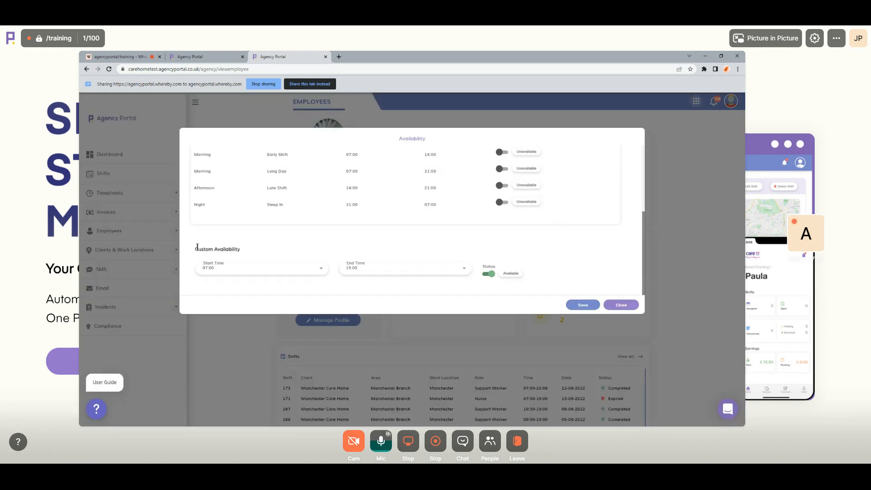
drag(196, 248, 245, 249)
click(255, 248)
click(202, 56)
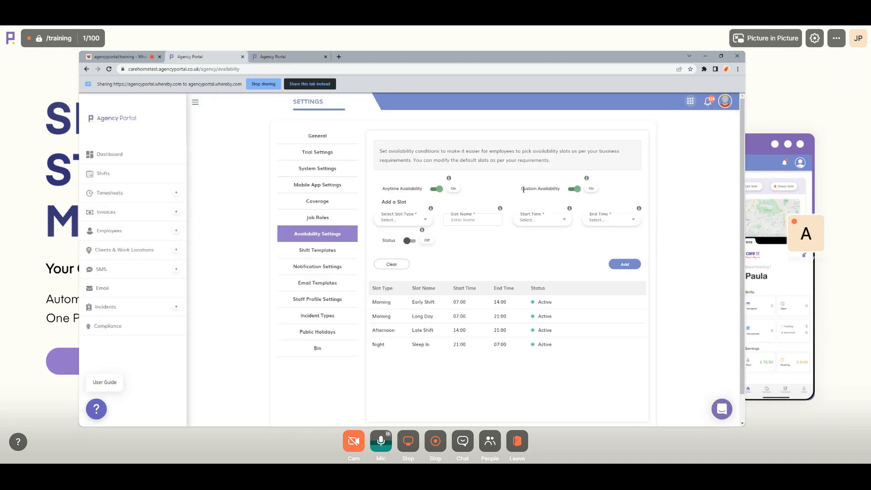
drag(520, 188, 562, 188)
click(541, 187)
click(277, 57)
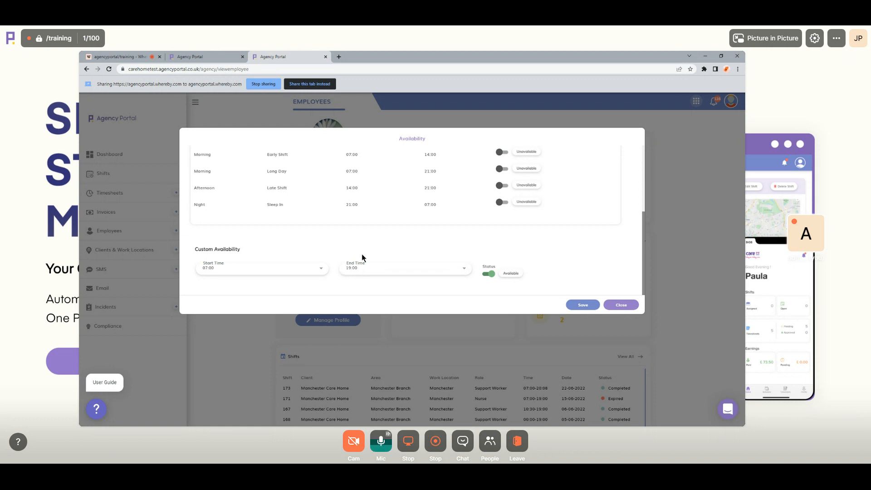
triple_click(268, 249)
click(274, 249)
drag(195, 249, 264, 247)
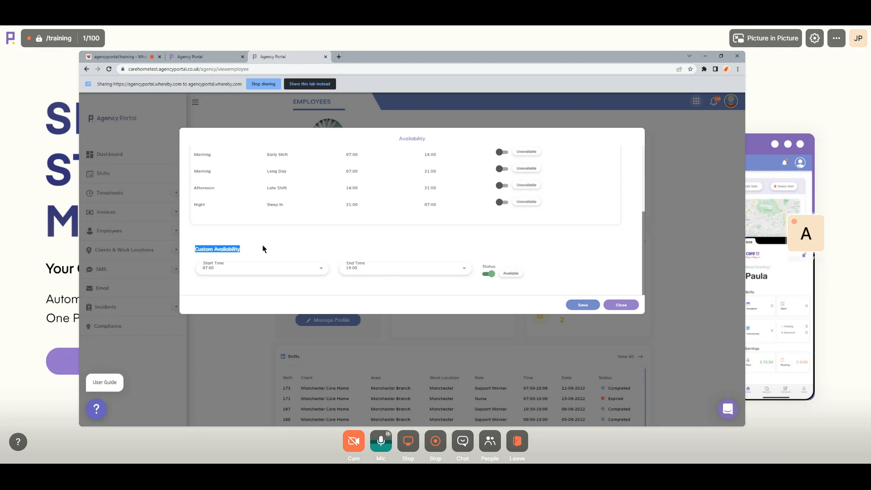
click(262, 245)
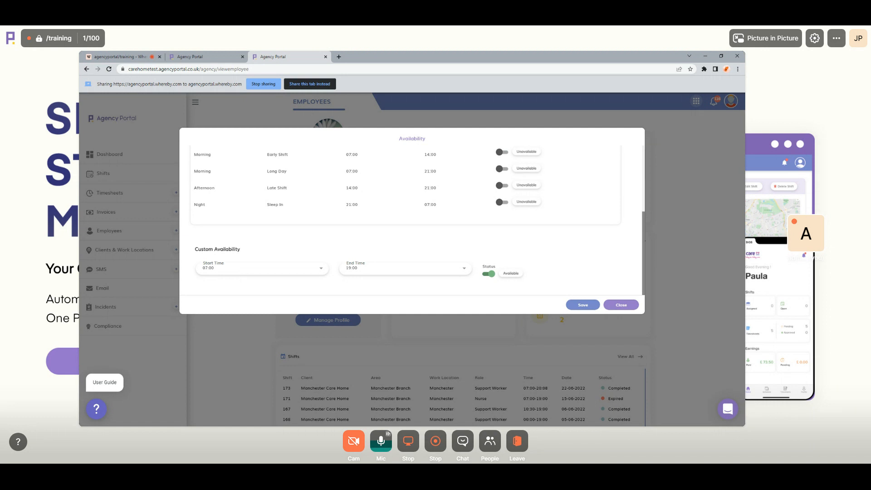
triple_click(207, 249)
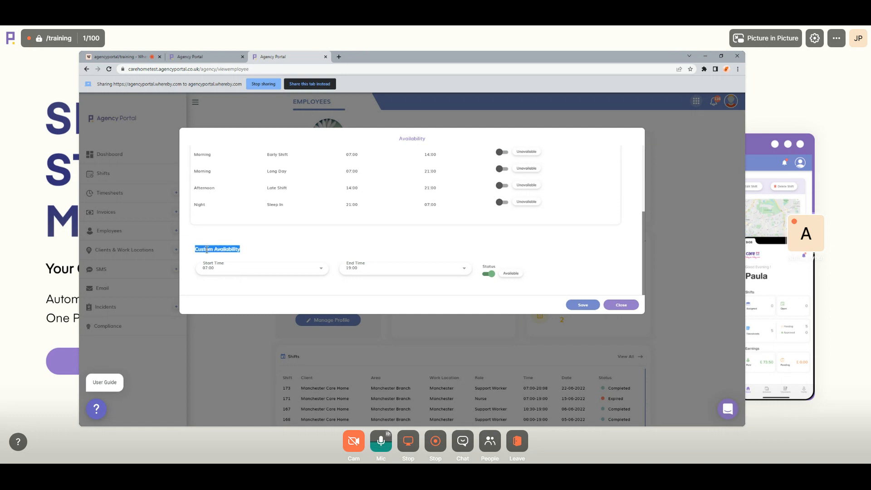
click(211, 249)
- Turn off the employee's custom Saturday availability, set Anytime Availability to available and save
scroll(395, 222, up, 3)
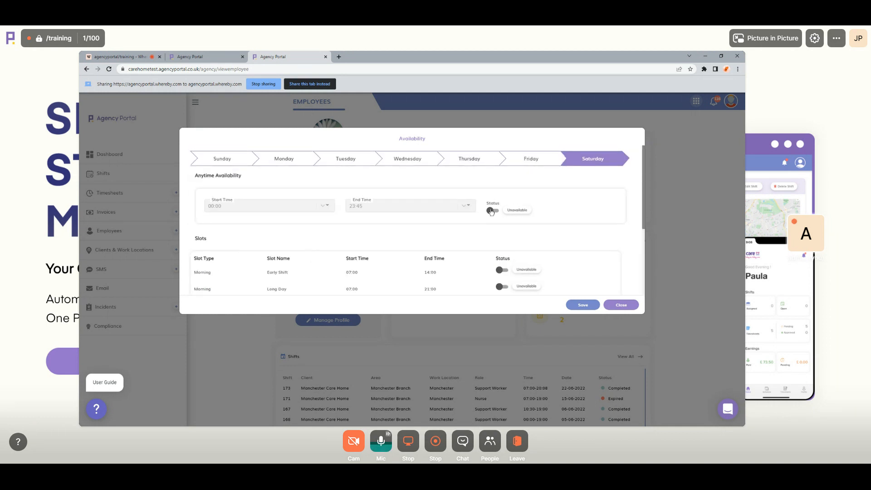
scroll(261, 200, down, 3)
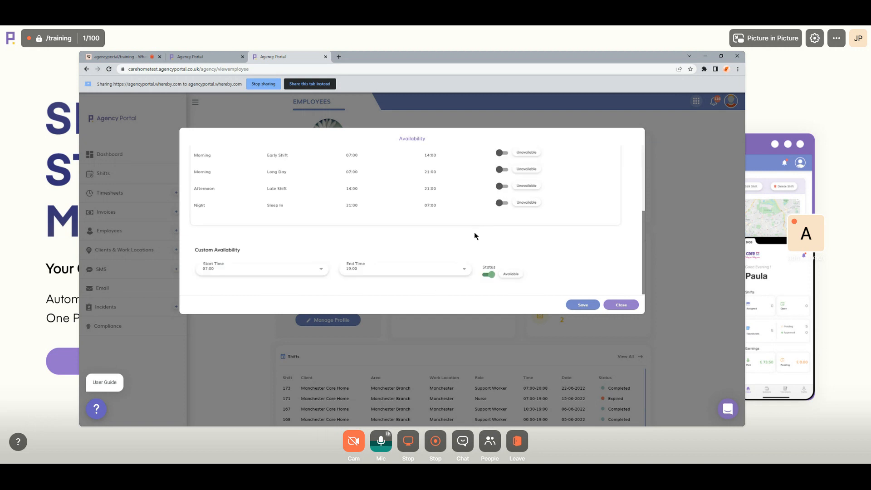
click(486, 273)
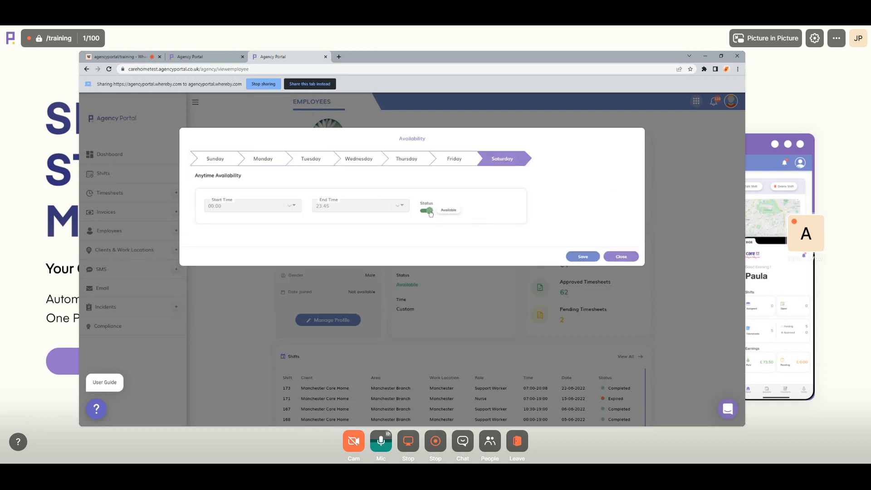
click(567, 257)
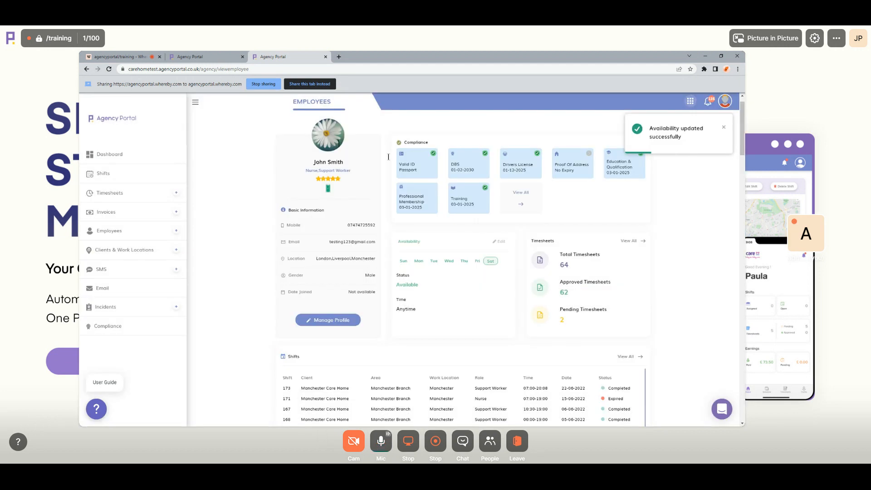
- Fill in a new slot of type Morning named Morning Long in the agency's availability settings
click(205, 56)
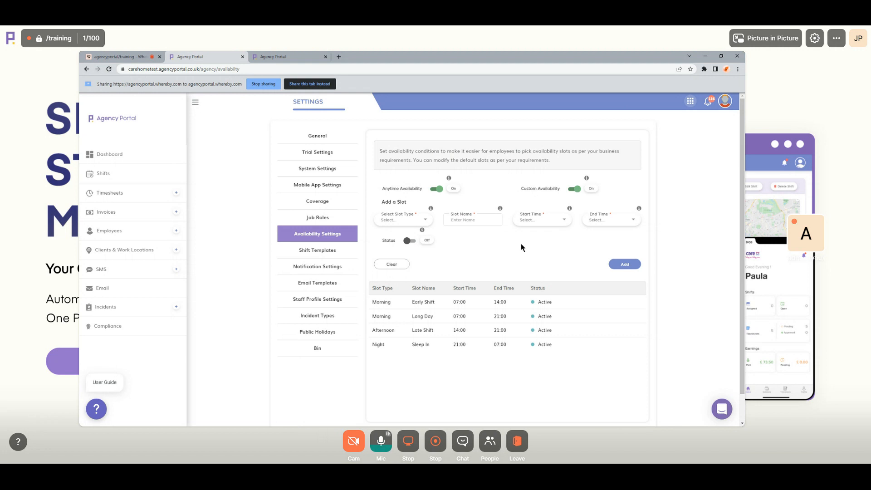
scroll(521, 243, down, 1)
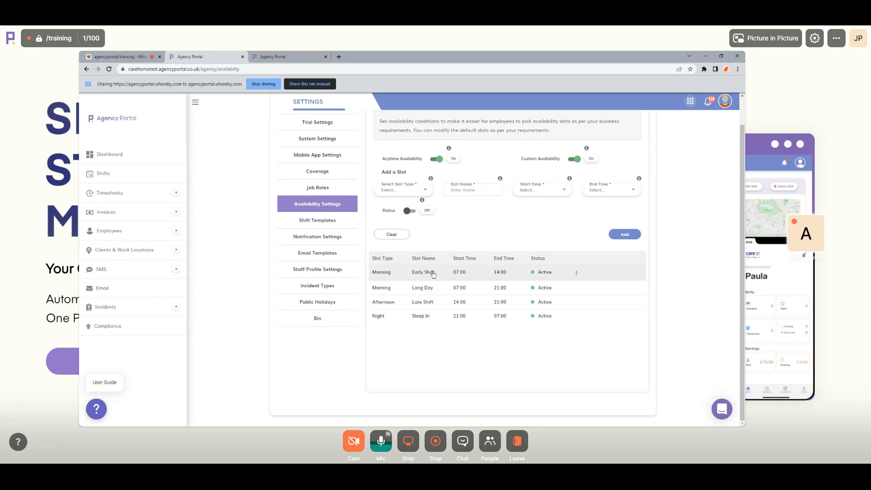
drag(383, 186, 414, 189)
click(393, 192)
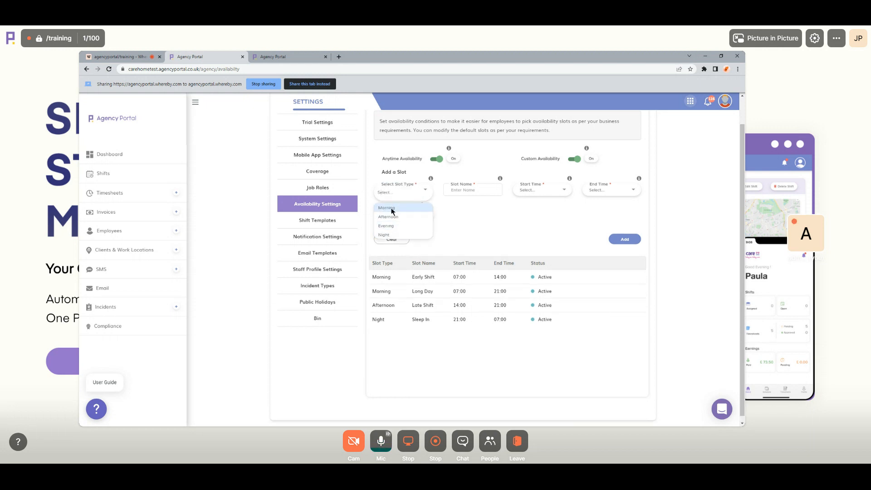
click(387, 207)
click(469, 191)
text(Morning Long)
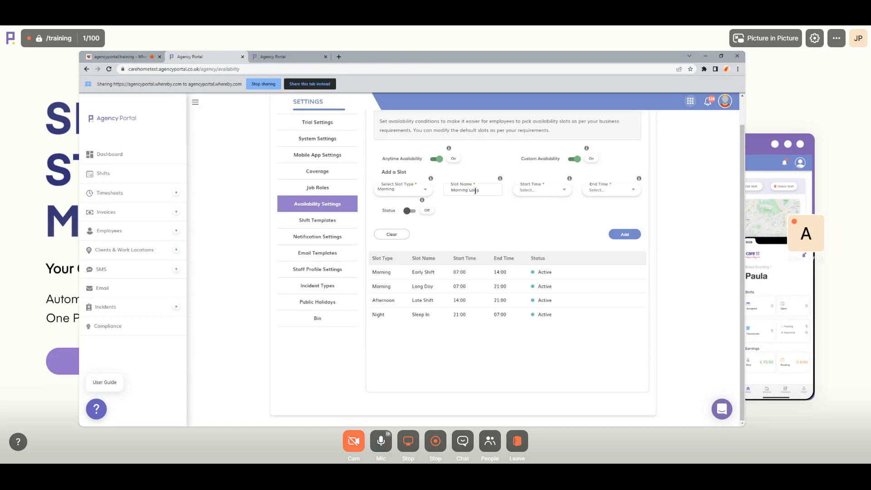
- Set the Morning Long slot's time from 07:00 to 21:00, turn its status on and try to add it
click(531, 192)
text(07:)
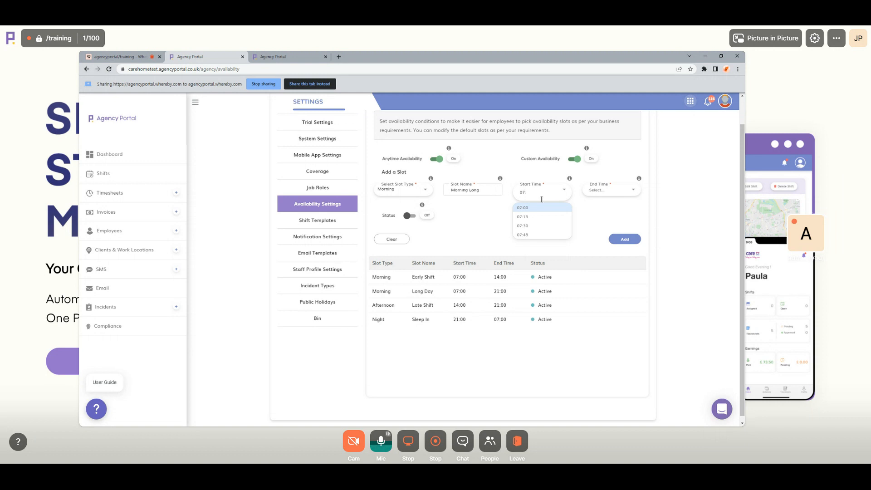
click(541, 207)
click(608, 193)
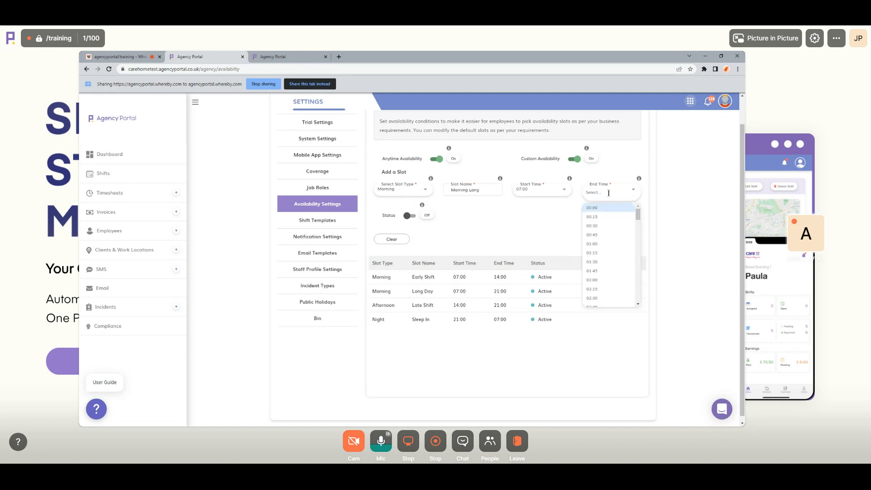
text(21)
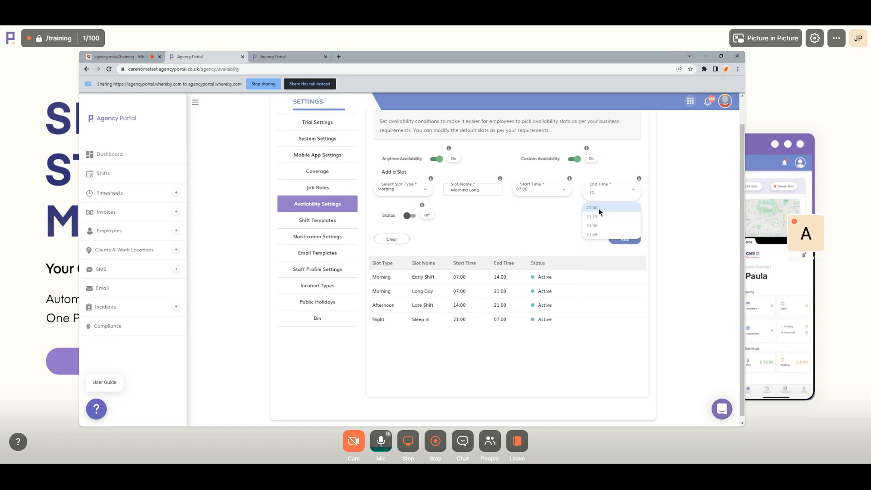
text(:)
click(594, 208)
click(411, 210)
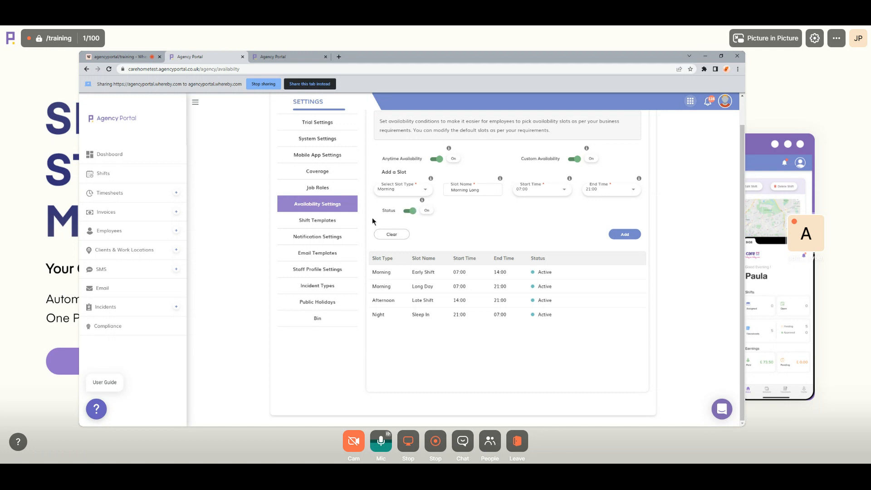
click(625, 234)
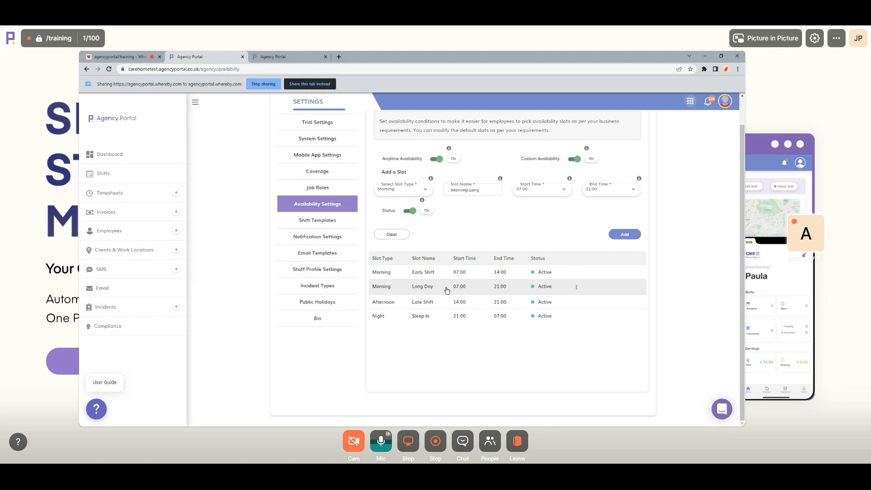
- Review the Custom Availability and Anytime Availability options in the availability settings
double_click(529, 160)
click(532, 215)
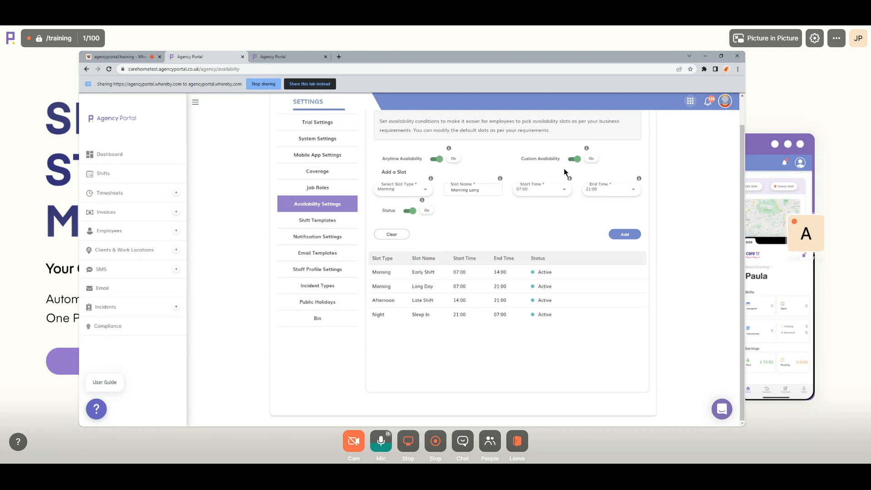
drag(381, 159, 422, 158)
click(417, 151)
scroll(309, 248, up, 1)
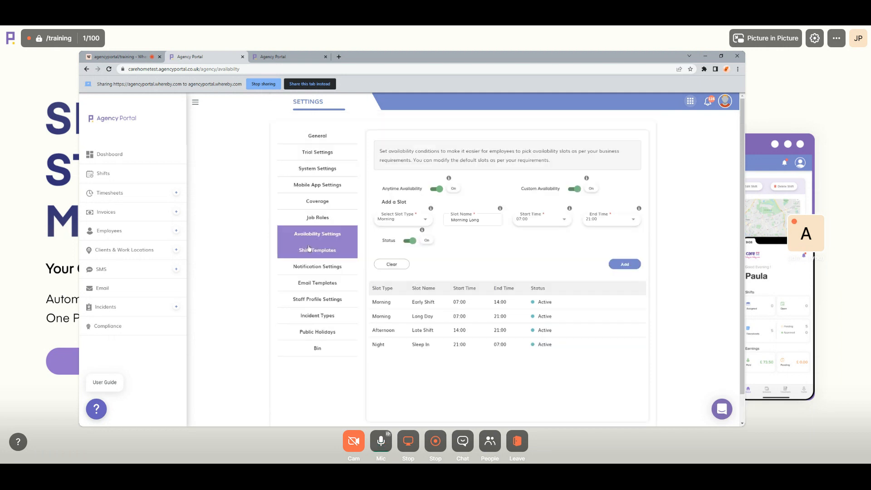
- Open the shift templates in the settings and bring up the dashboard calendar in the employee tab
click(308, 247)
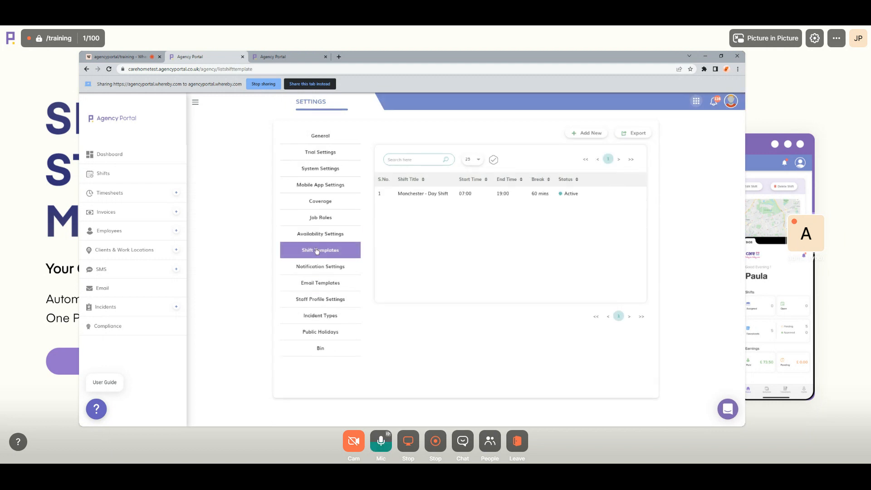
click(293, 56)
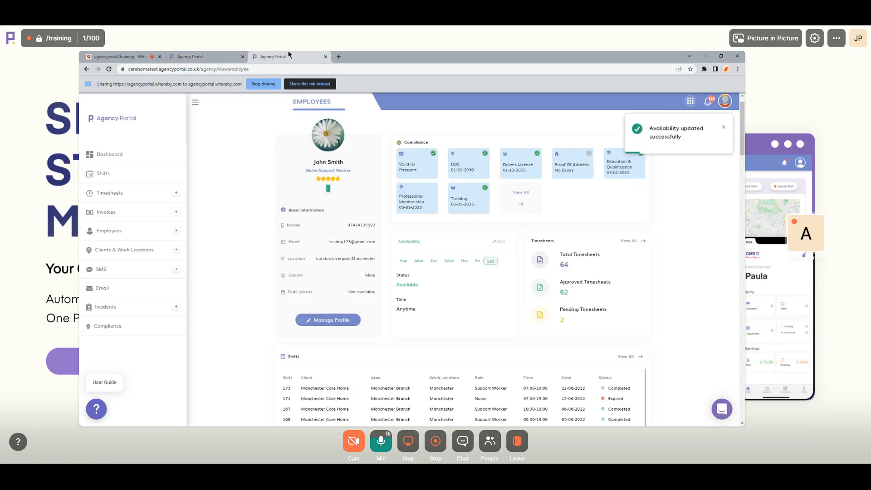
click(128, 156)
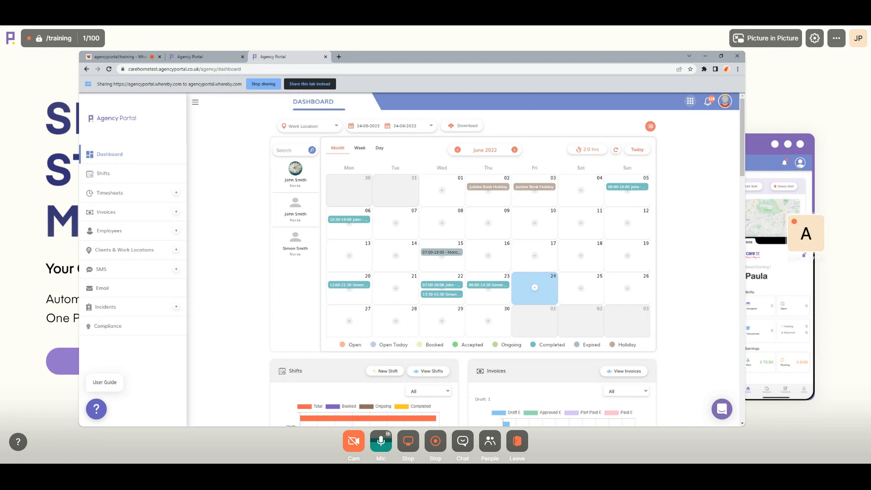
- Start a new shift template in the settings and title it Manchester - Night Shift
click(190, 57)
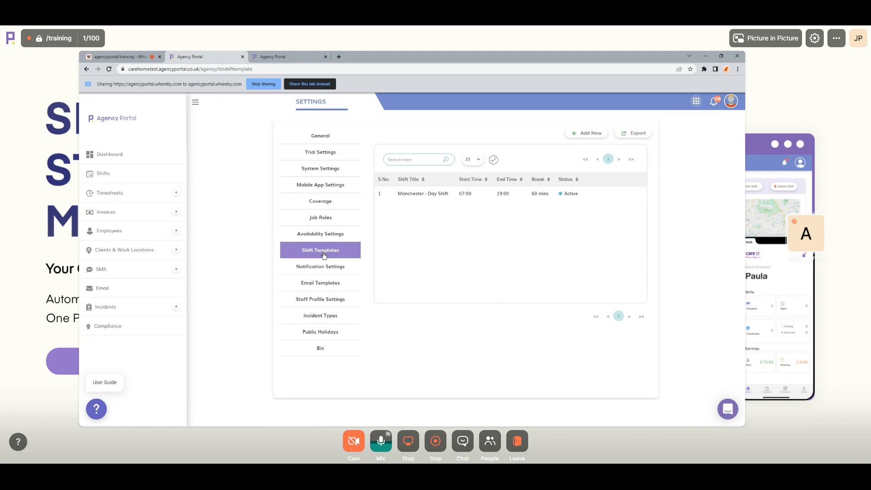
click(586, 133)
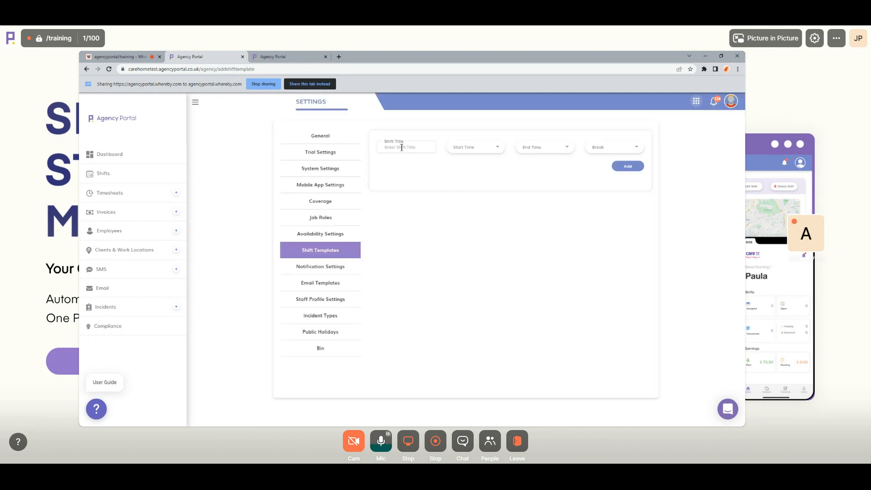
text(Mon)
click(416, 162)
drag(412, 148, 419, 147)
text(Night Shit)
- Set the night shift template's start time to 19:00 and its end time to 07:00
click(461, 148)
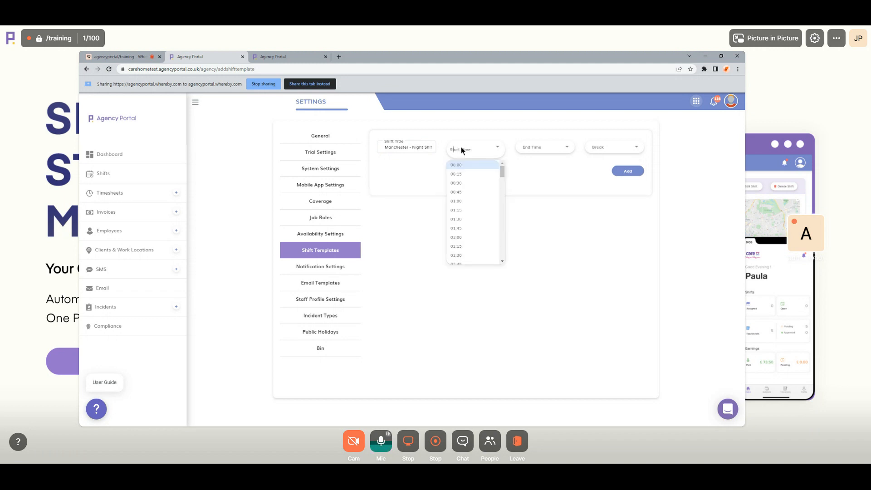
text(19:)
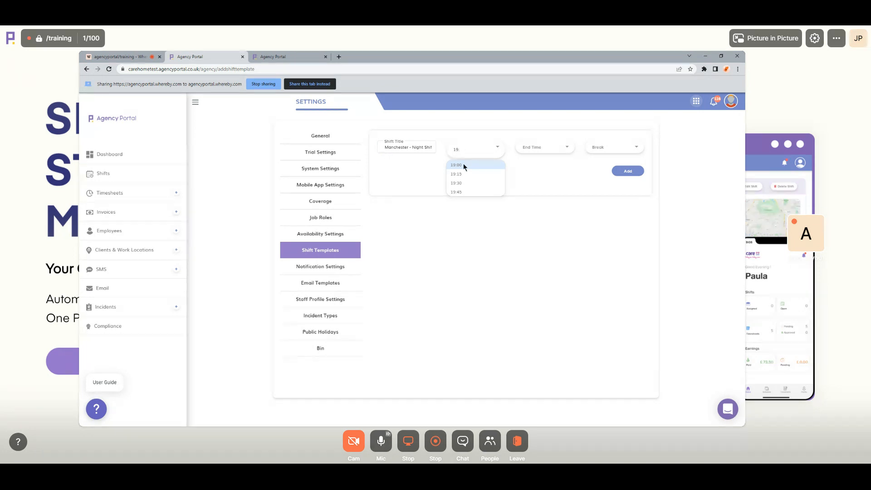
click(463, 165)
click(526, 150)
text(0)
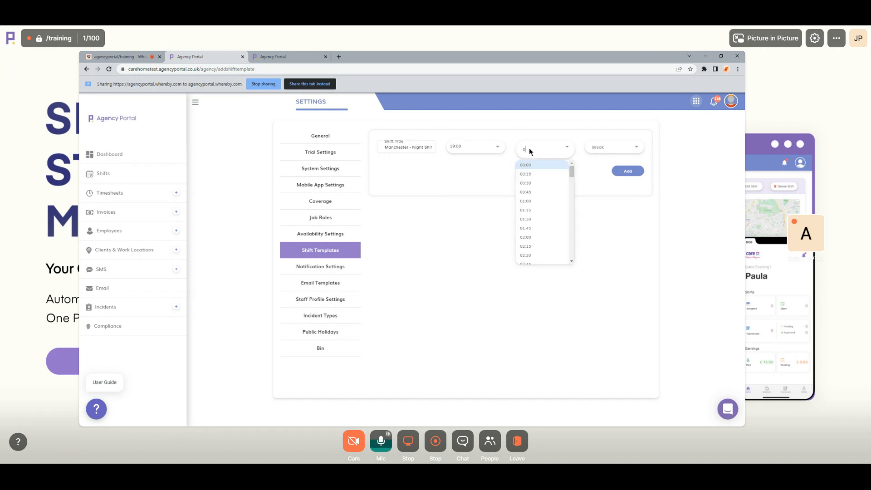
text(7)
click(535, 168)
- Set the night shift template's break to 60 minutes and add the template
click(600, 150)
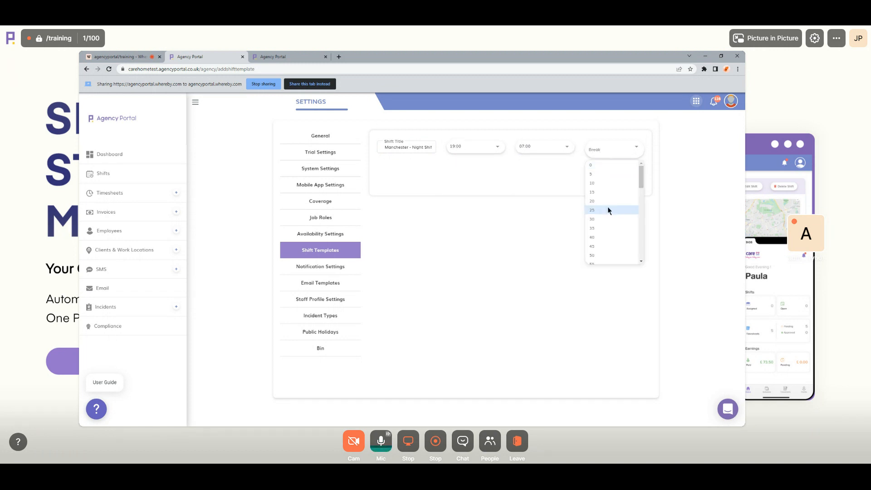
scroll(599, 221, down, 3)
click(592, 217)
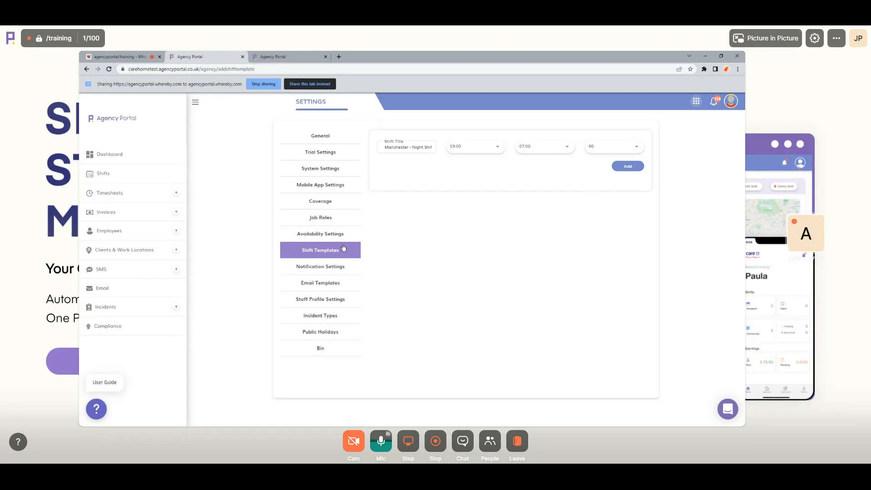
click(627, 166)
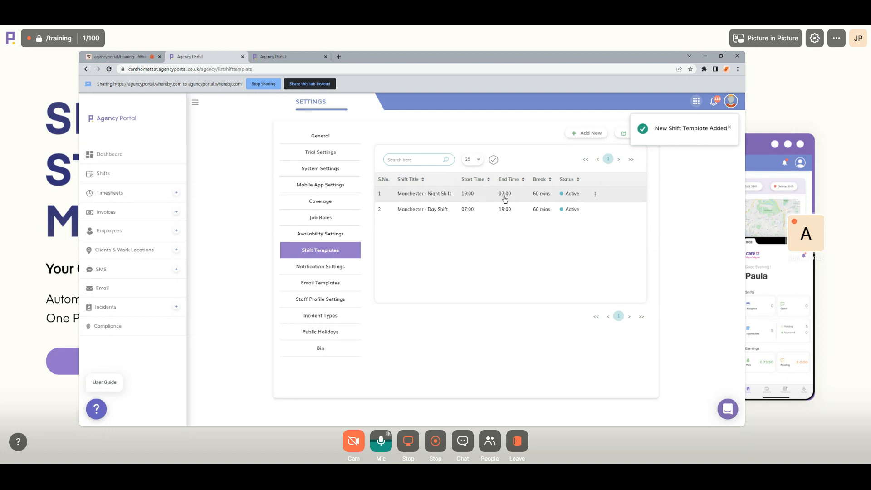
- Start a new shift for 24 June 2022 in the dashboard calendar with client Manchester Care Home, location Manchester Branch and role Nurse
click(299, 56)
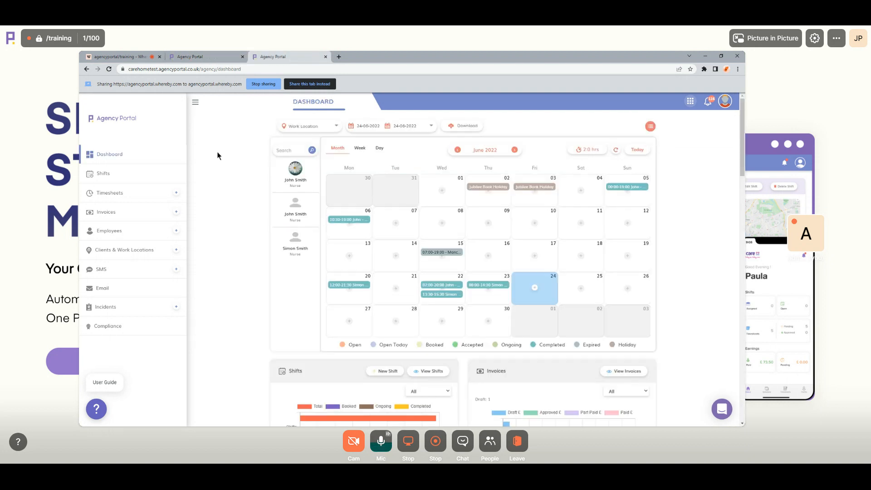
click(161, 161)
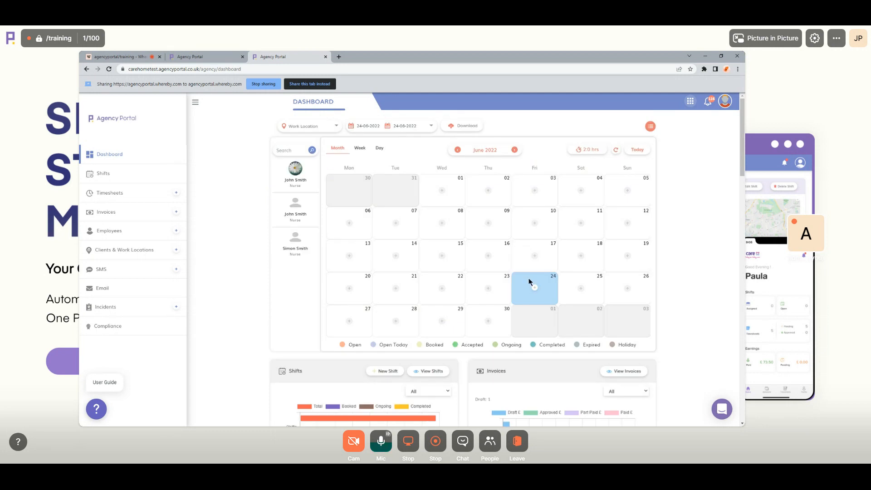
click(542, 285)
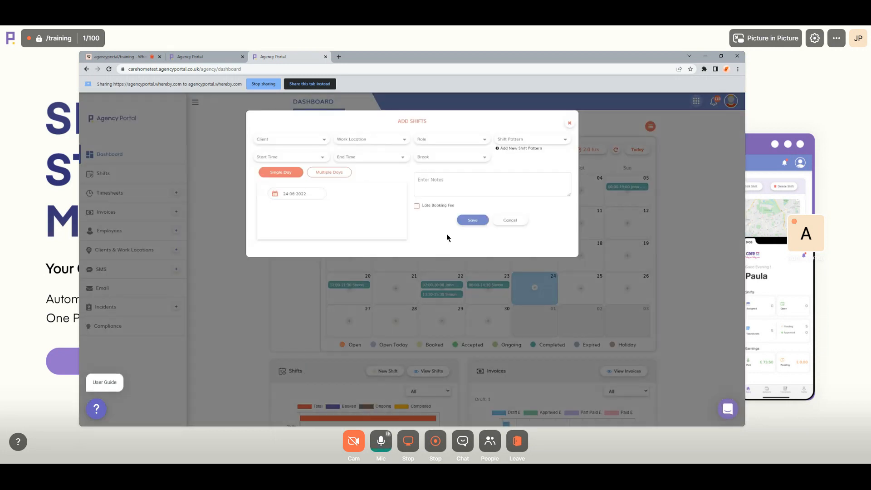
click(277, 142)
click(277, 152)
click(360, 141)
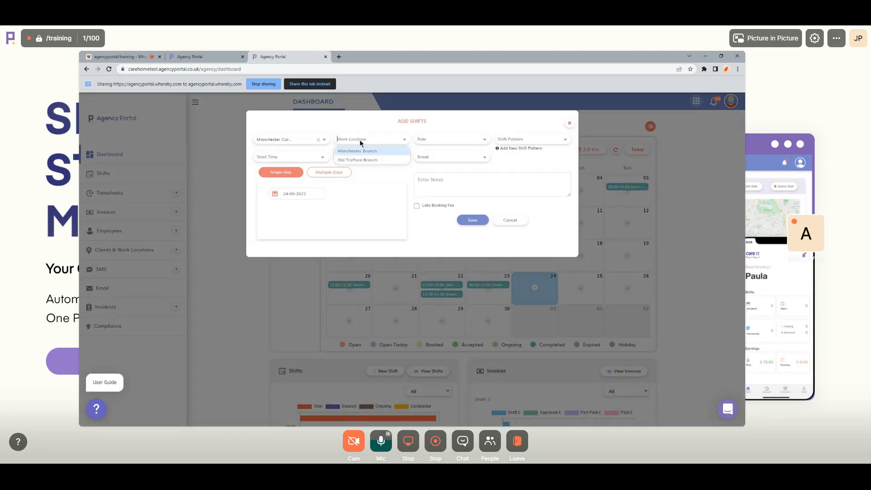
click(356, 151)
click(436, 140)
click(438, 151)
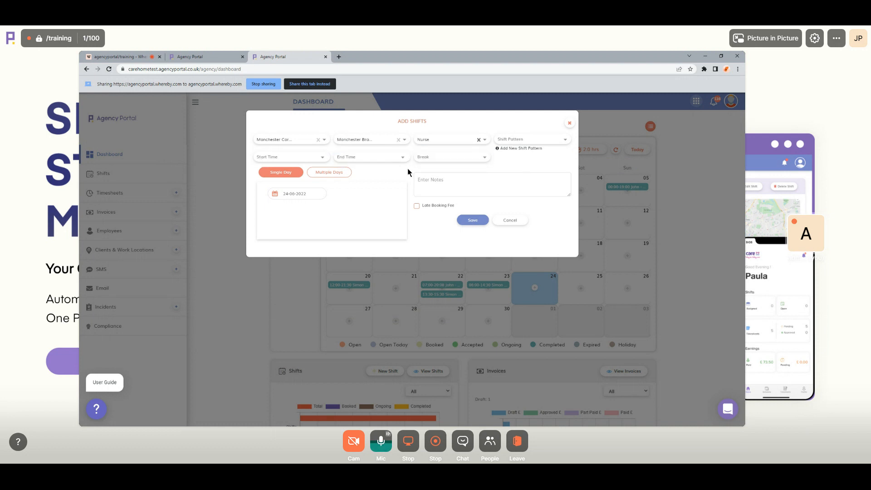
- Apply the Manchester - Night Shift pattern to the new shift, keeping 19:00 as its start time
click(290, 157)
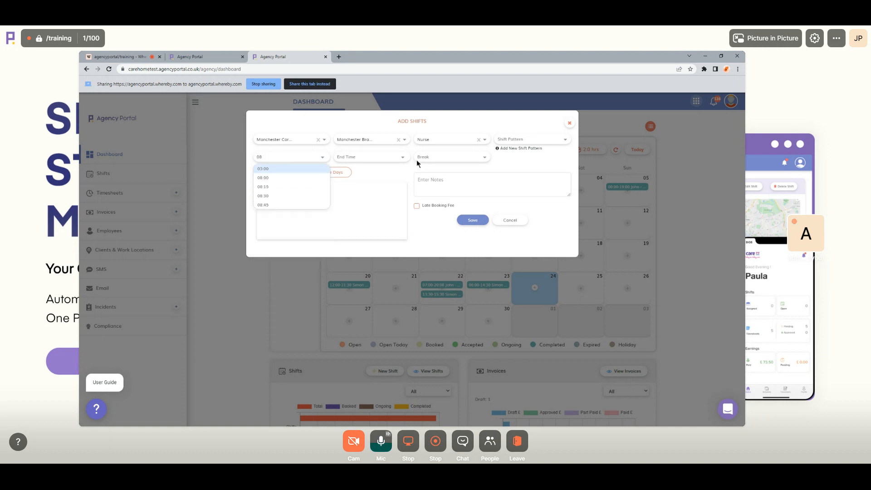
click(512, 171)
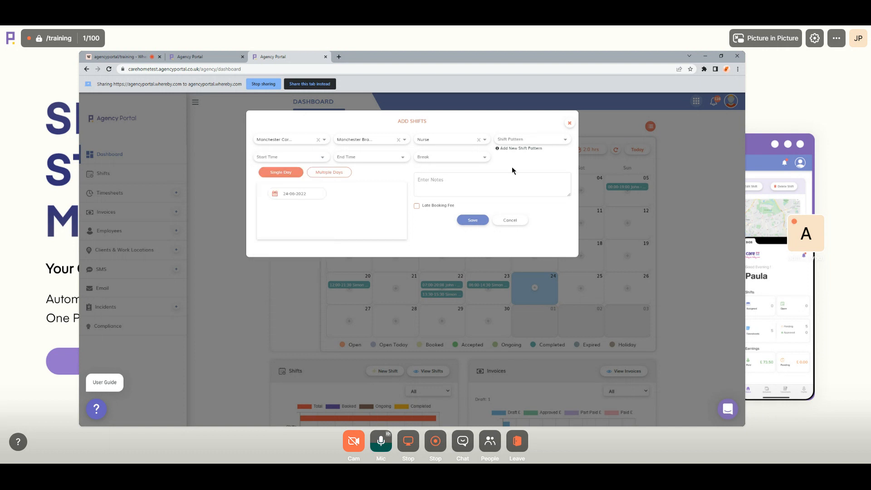
click(514, 141)
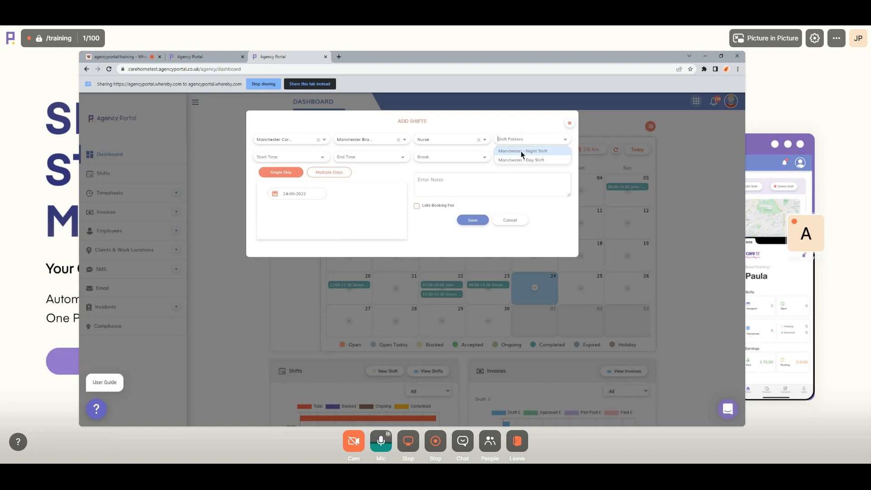
click(532, 153)
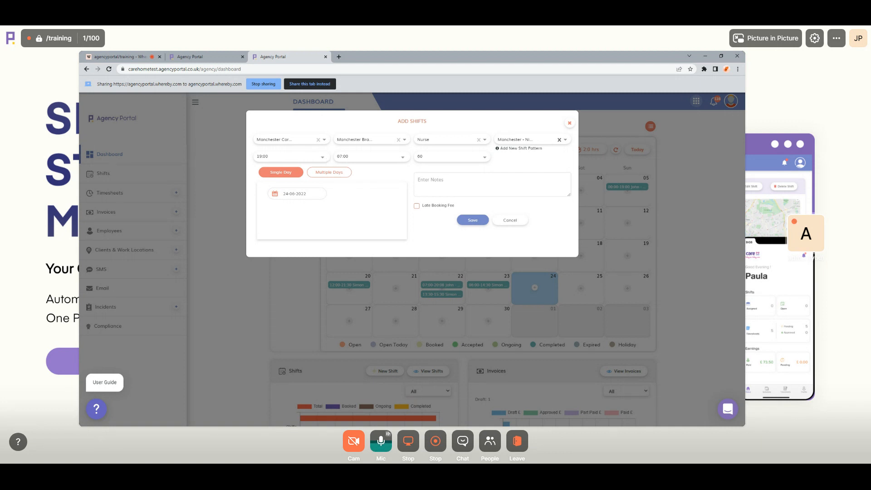
click(272, 156)
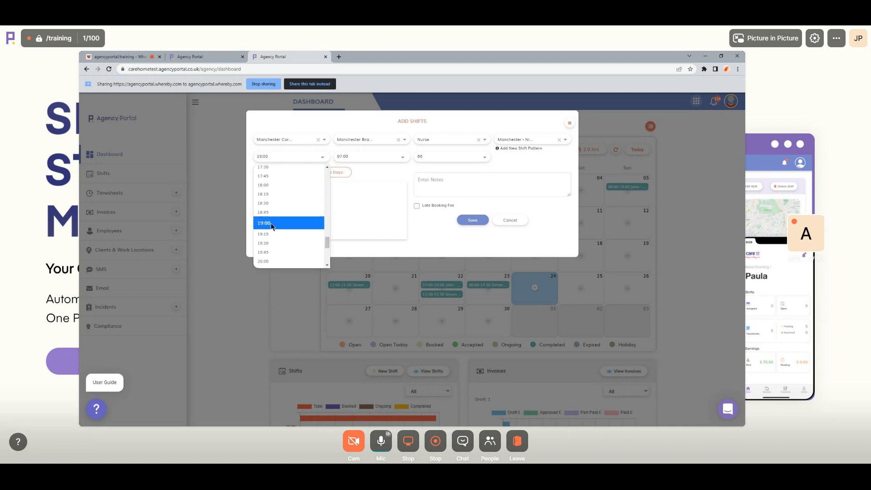
click(272, 224)
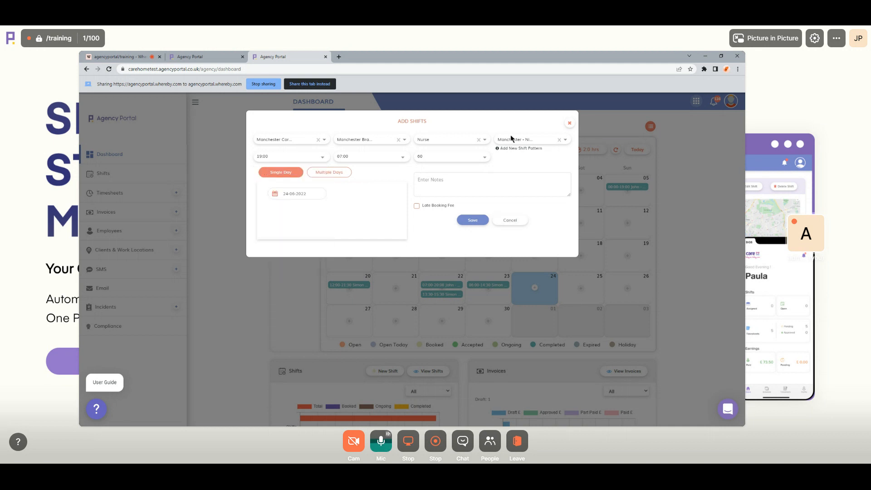
- Open the notification settings in the settings tab and examine the email, SMS and app notification options
click(201, 58)
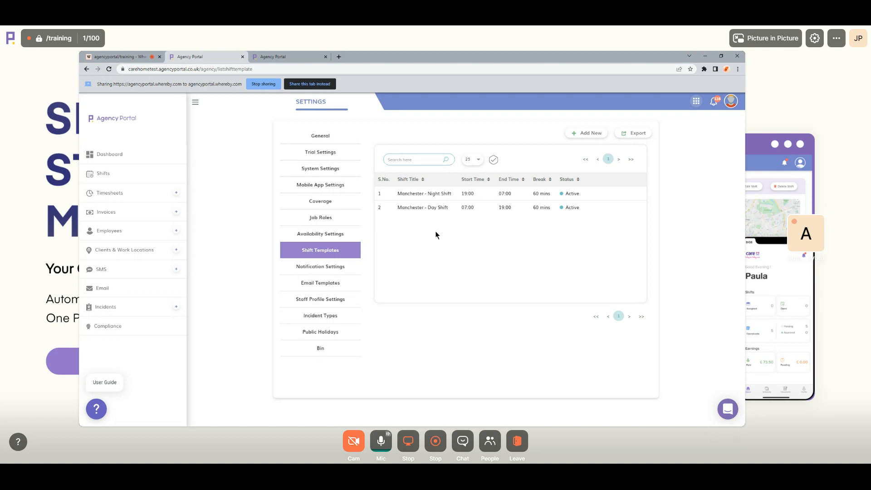
click(320, 266)
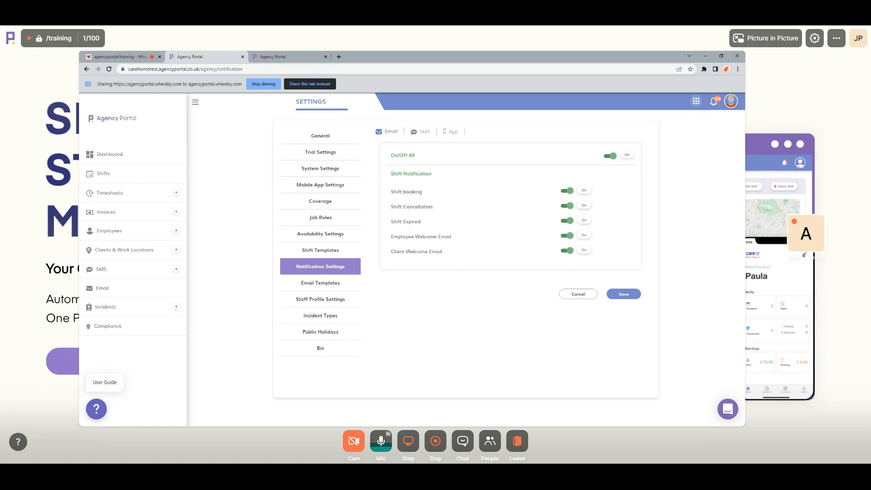
click(415, 136)
click(453, 133)
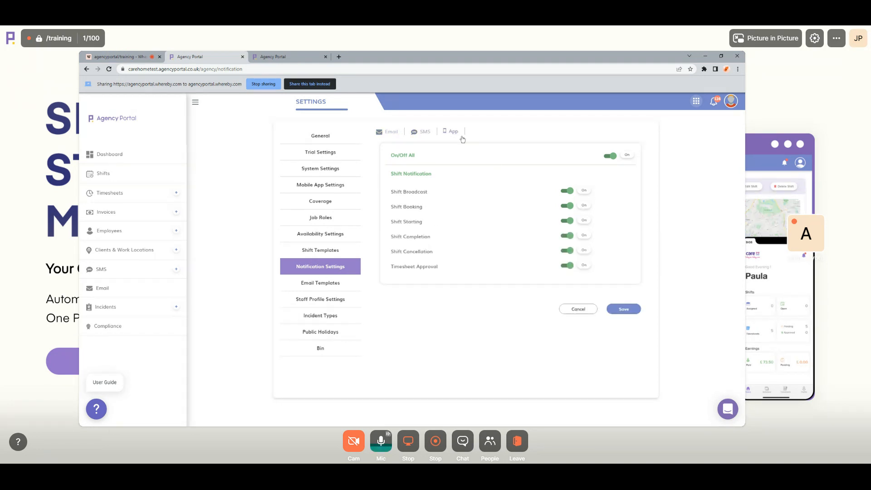
drag(423, 131, 419, 132)
click(434, 137)
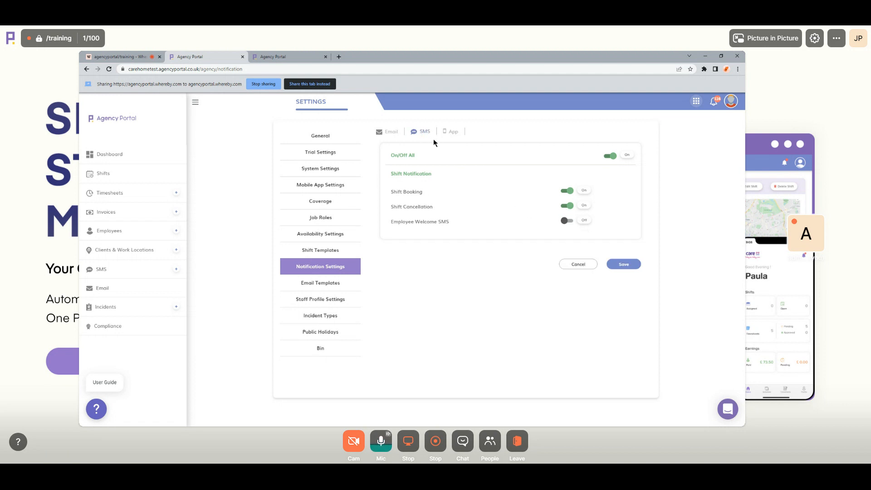
click(387, 132)
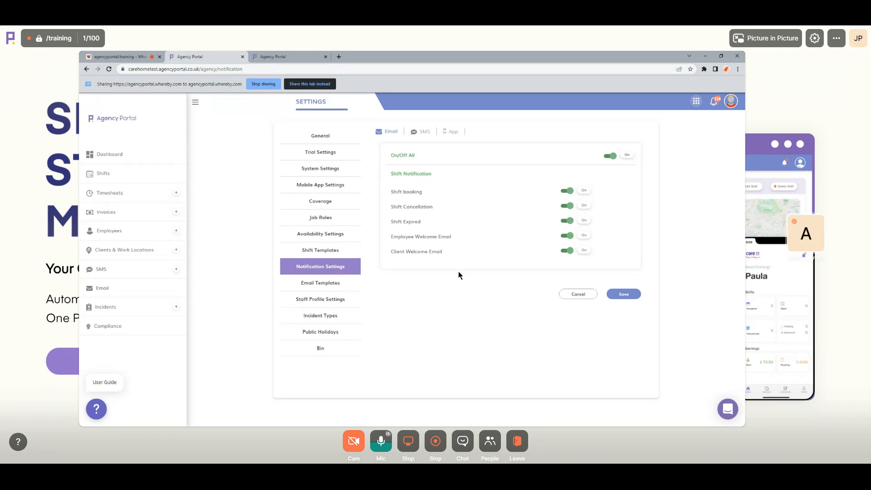
- Switch off the email notification for shift cancellation
drag(389, 192, 440, 193)
click(450, 200)
drag(389, 206, 444, 210)
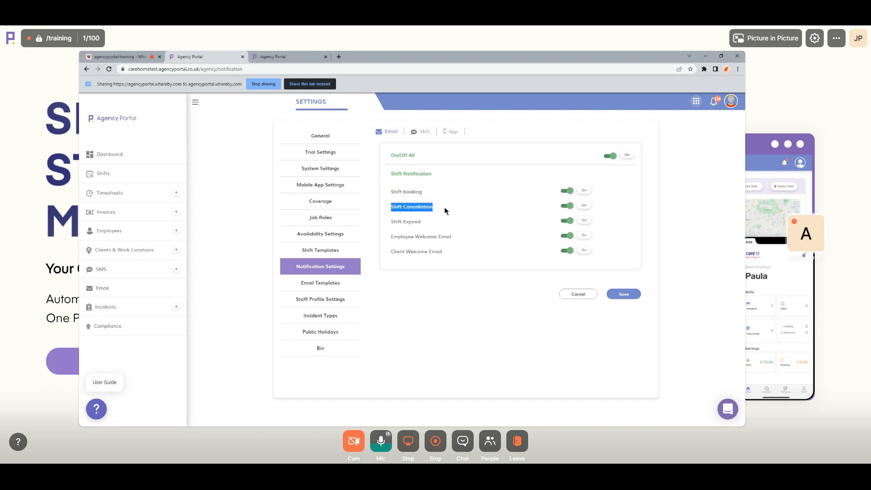
click(446, 207)
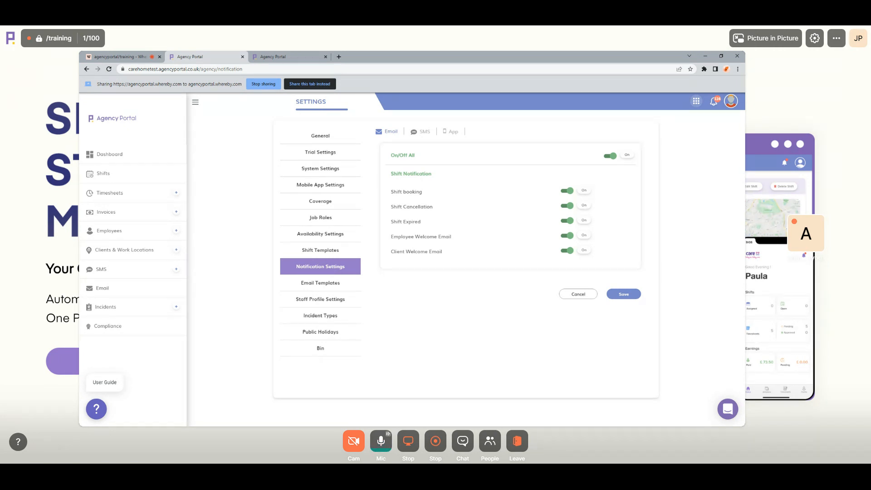
drag(389, 206, 568, 211)
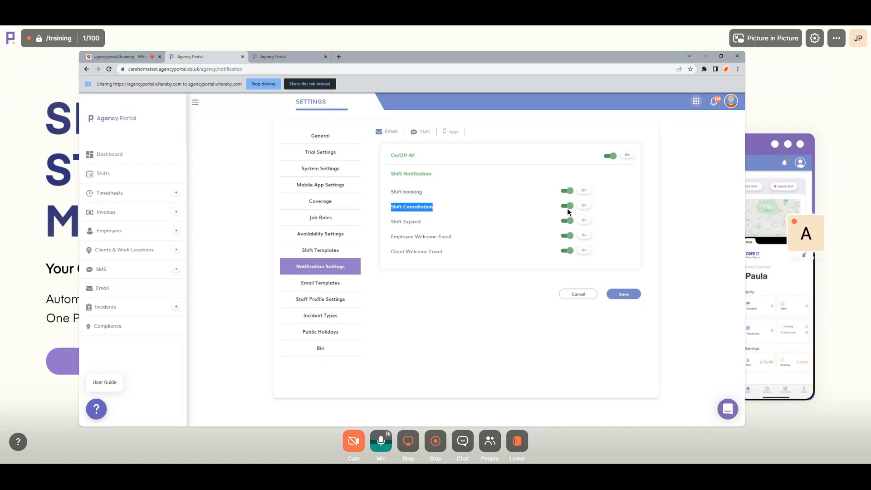
click(566, 207)
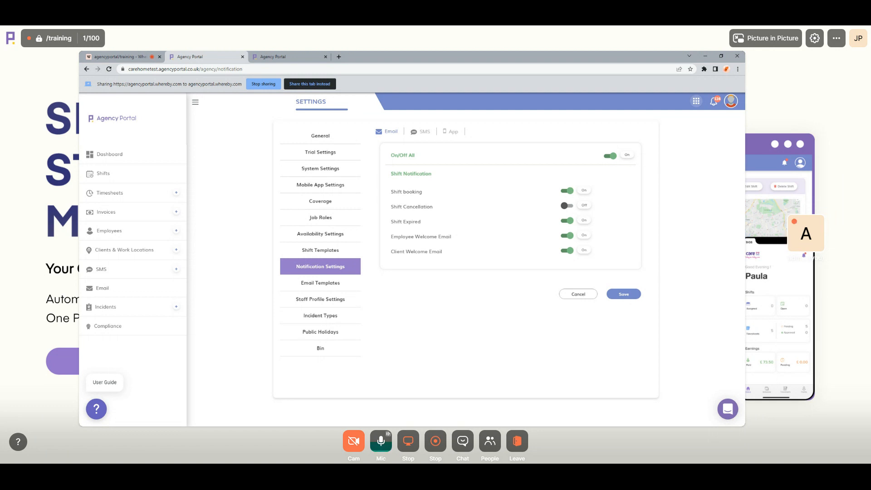
double_click(566, 207)
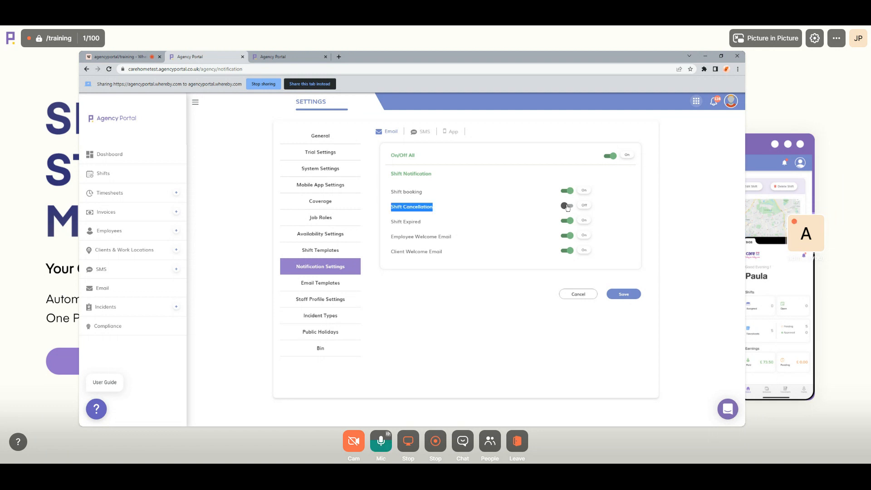
click(625, 326)
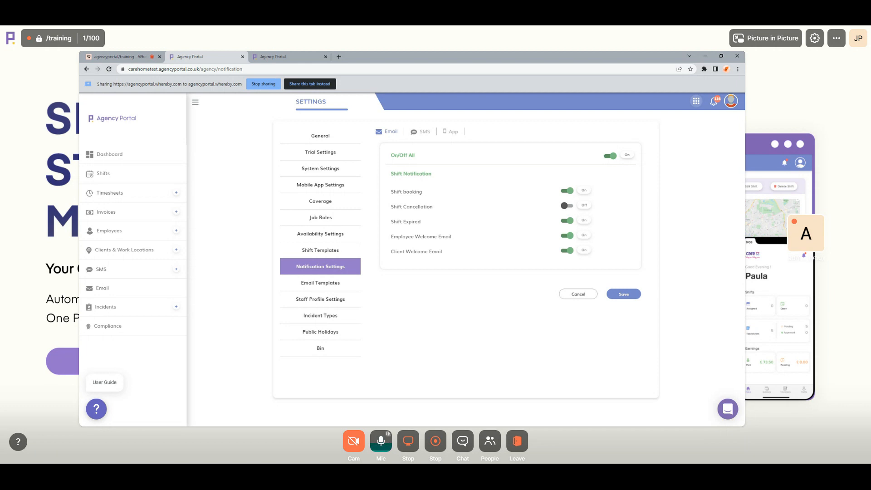
- Switch the shift cancellation email notification back on
click(566, 206)
click(566, 207)
drag(390, 207, 444, 208)
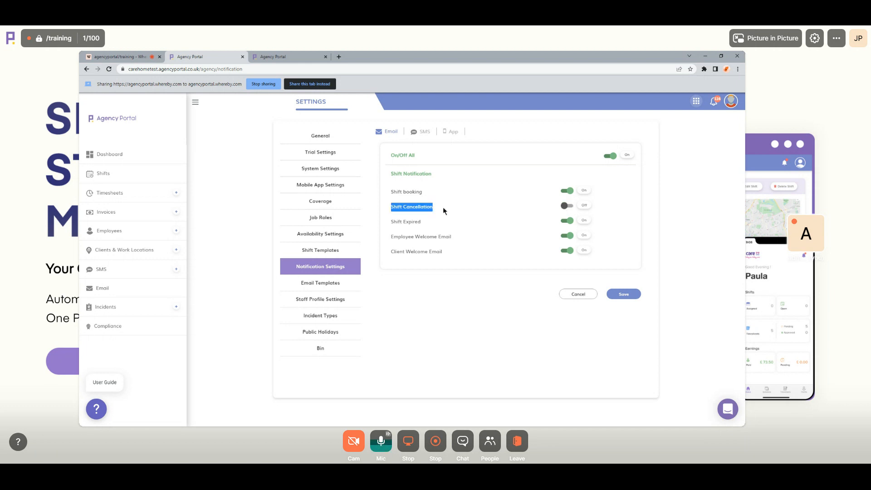
click(558, 207)
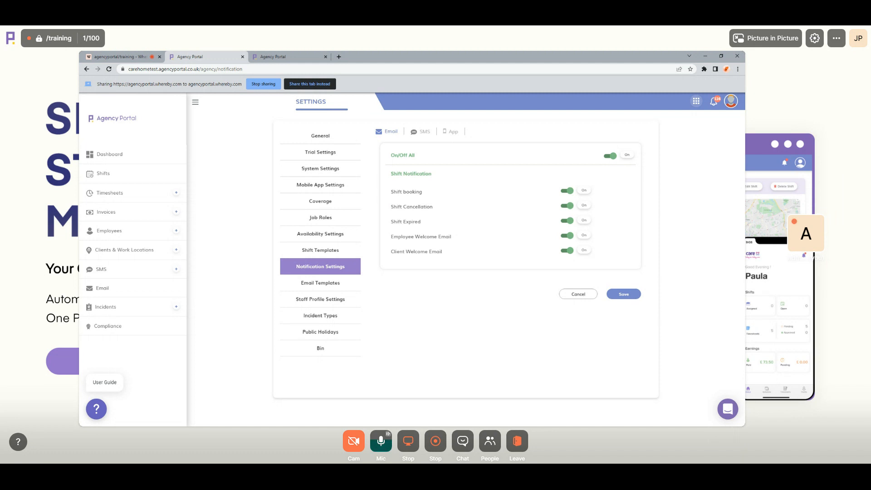
click(567, 207)
click(567, 206)
drag(390, 206, 434, 206)
click(443, 207)
click(439, 220)
- Point out the employee welcome email setting and view the clients and work locations page in a separate browser tab
drag(390, 235, 465, 235)
click(565, 237)
click(138, 254)
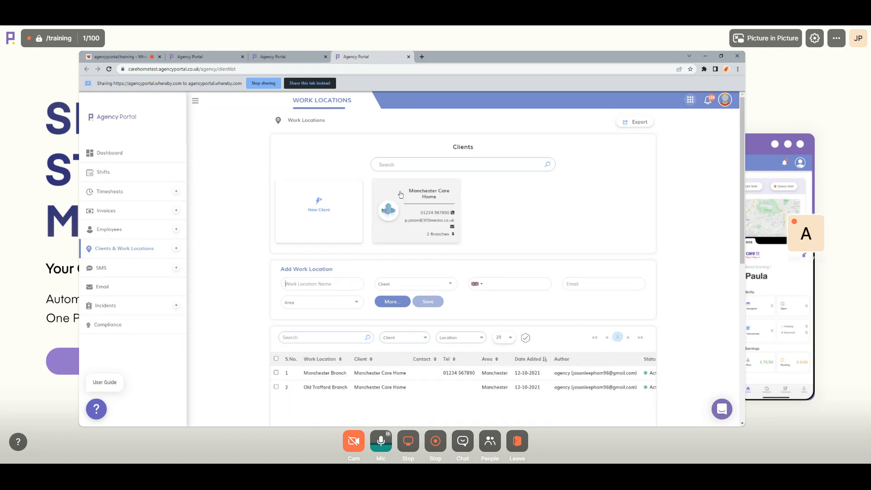
click(318, 202)
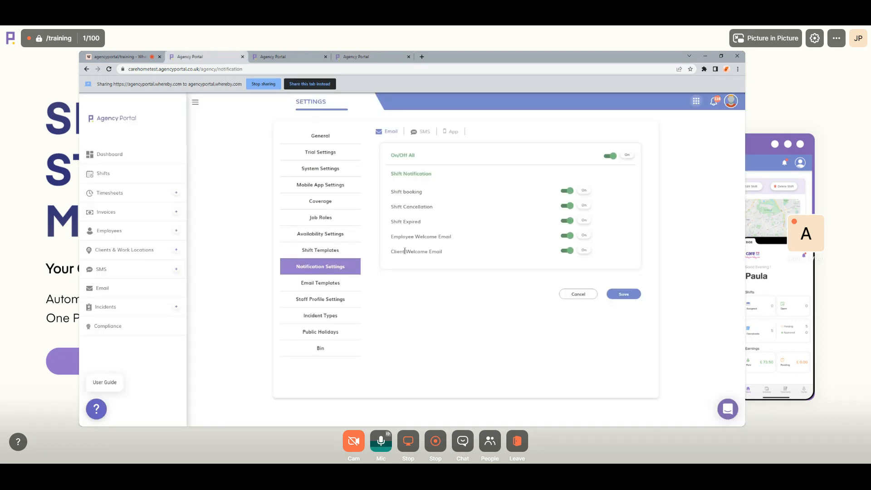
- Switch the client welcome email notification off and back on in the notification settings
click(567, 250)
drag(390, 252, 452, 271)
click(400, 249)
drag(391, 250, 446, 253)
click(447, 253)
drag(390, 251, 429, 268)
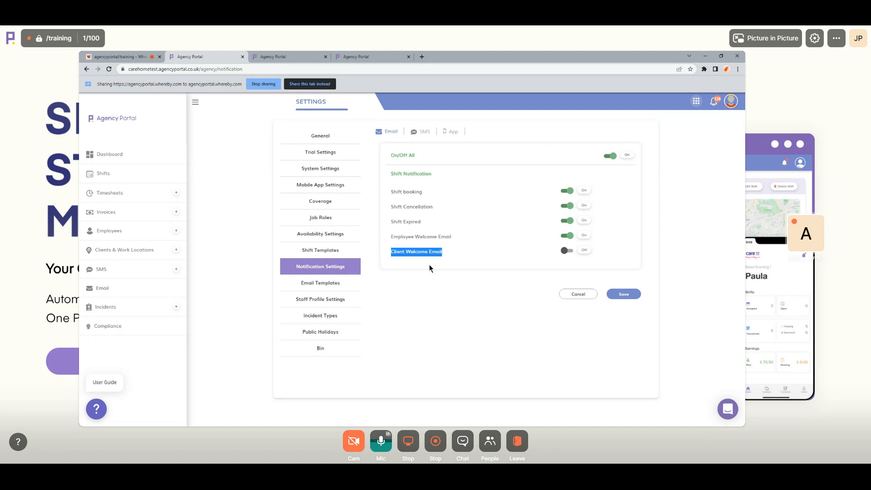
click(427, 265)
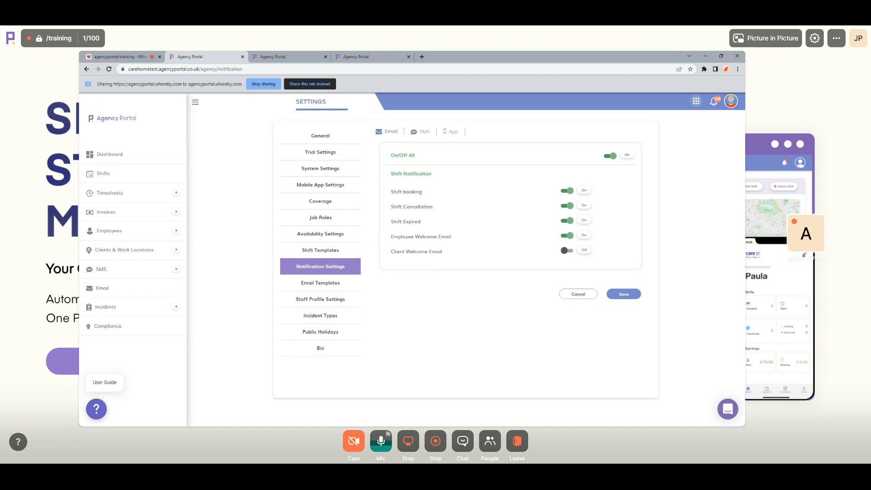
click(566, 250)
- Open the SMS notification settings and switch all SMS notifications off at once
click(421, 132)
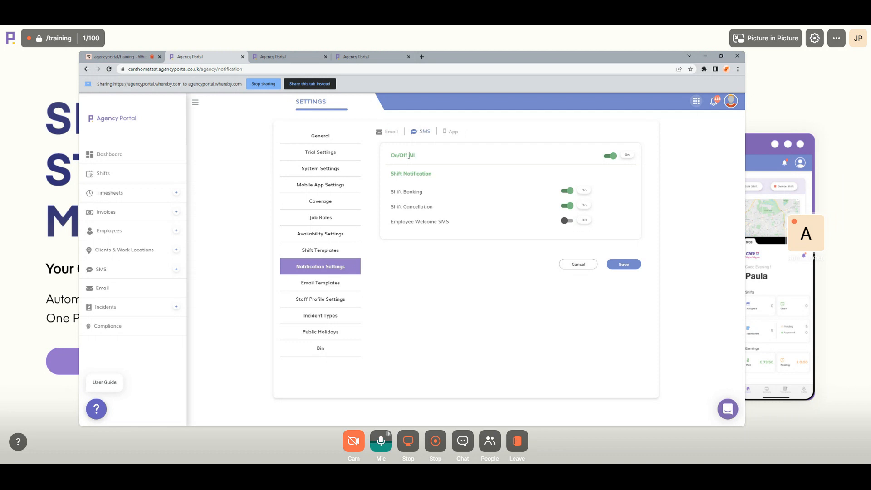
click(567, 221)
click(609, 156)
drag(394, 191, 437, 192)
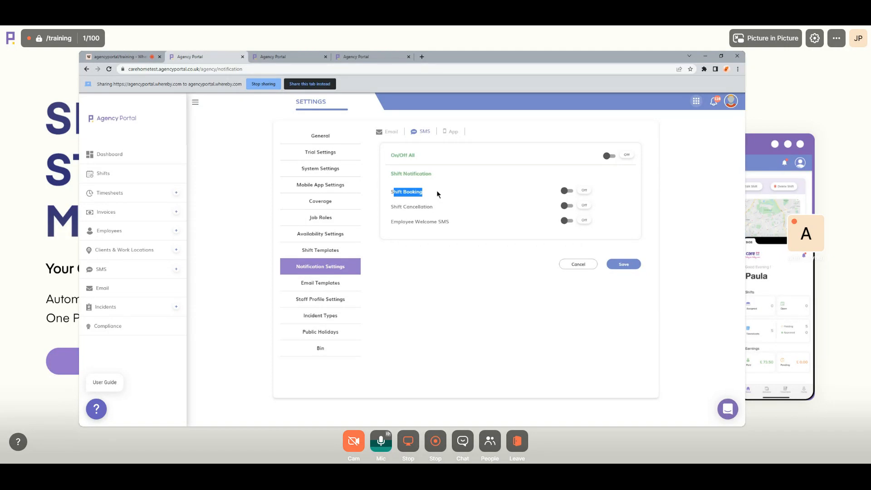
click(394, 204)
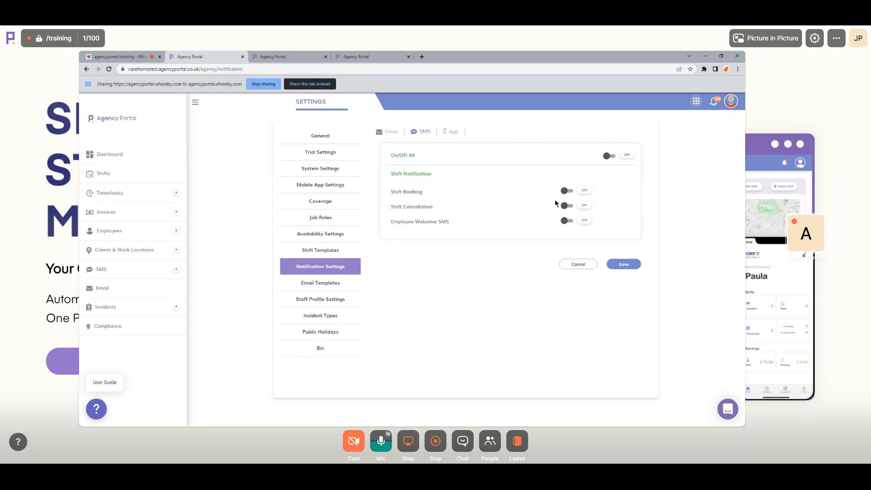
- Switch on the SMS notifications for shift booking, shift cancellation and employee welcome individually
click(566, 190)
drag(390, 206, 449, 222)
click(566, 206)
click(567, 220)
- Close the dashboard and clients tabs and examine the credits and message log on the SMS page in its own tab
click(112, 270)
click(294, 56)
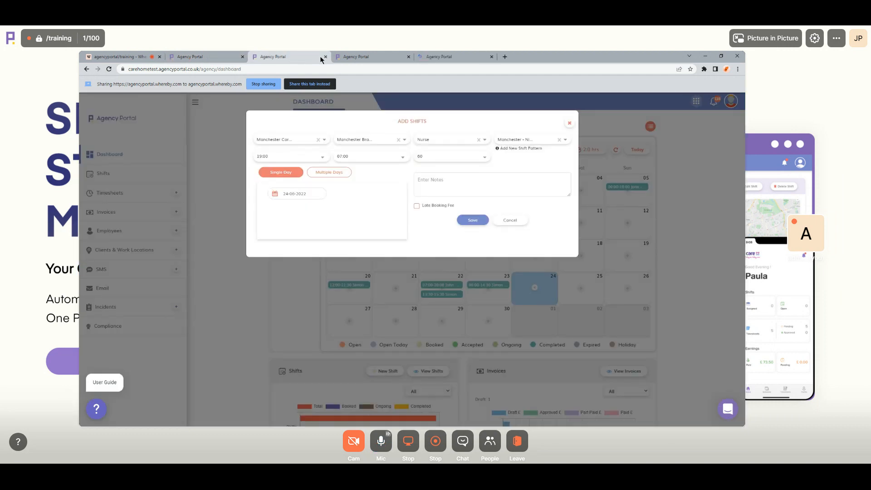
click(325, 57)
click(325, 56)
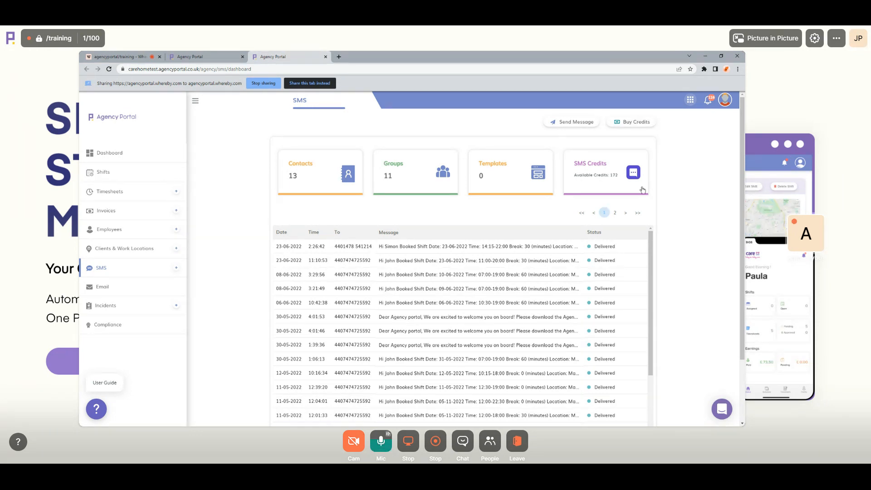
scroll(283, 210, down, 1)
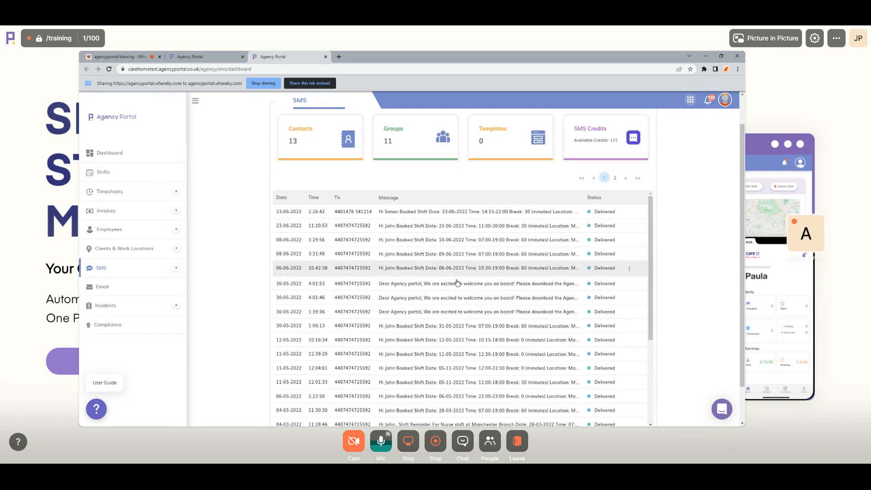
scroll(428, 174, up, 1)
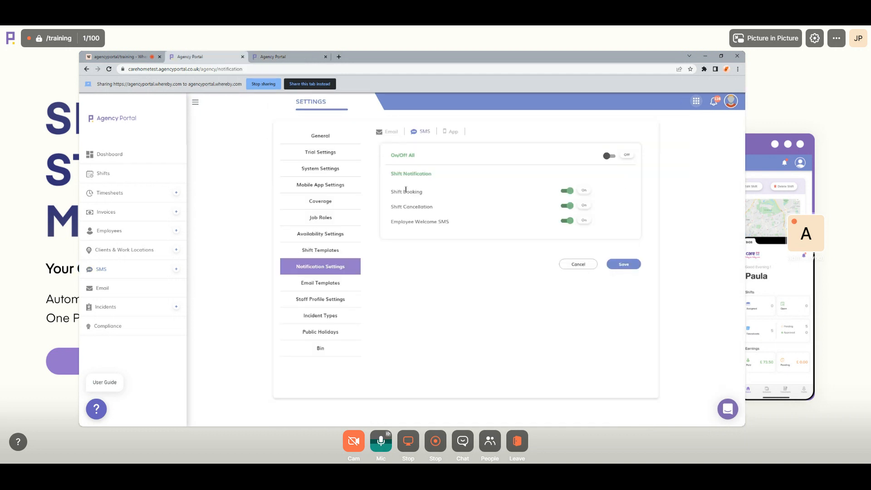
- Compare the shift booking option in the SMS notification settings with the available credits and message log on the SMS page
drag(392, 192, 423, 192)
click(425, 190)
click(293, 54)
click(210, 53)
drag(391, 192, 421, 191)
click(426, 191)
click(290, 56)
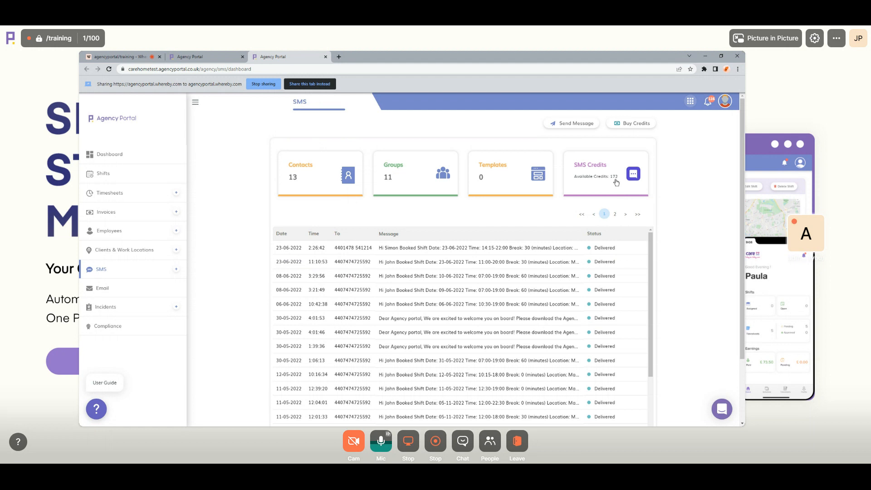
click(217, 55)
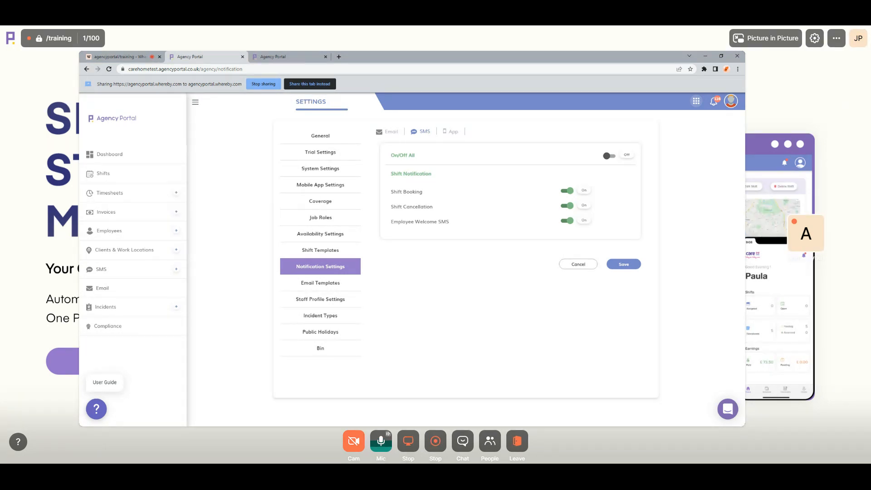
click(275, 56)
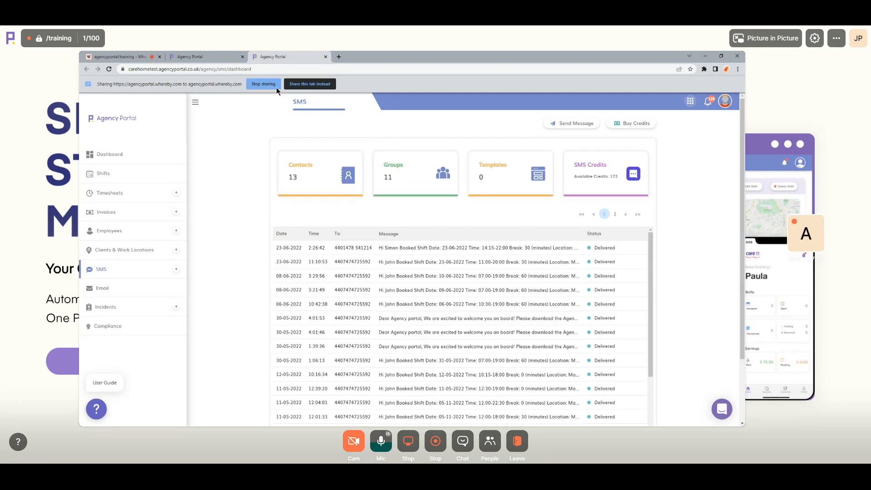
scroll(224, 194, down, 1)
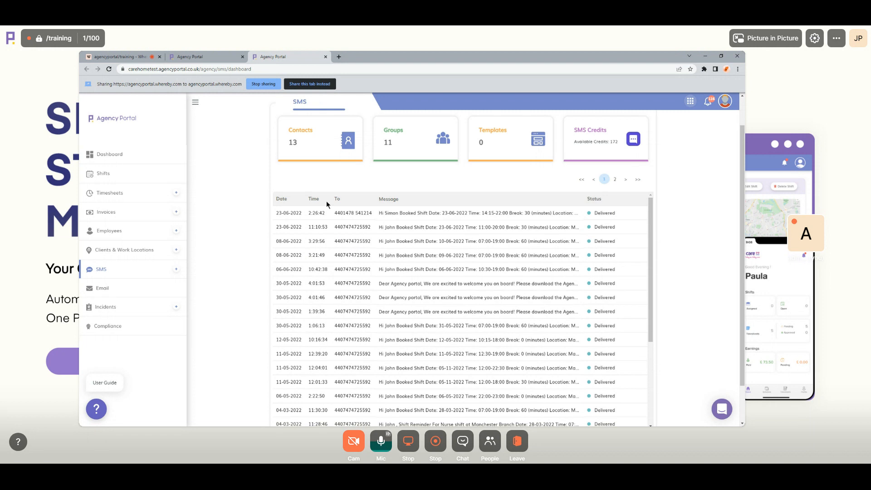
scroll(284, 196, up, 1)
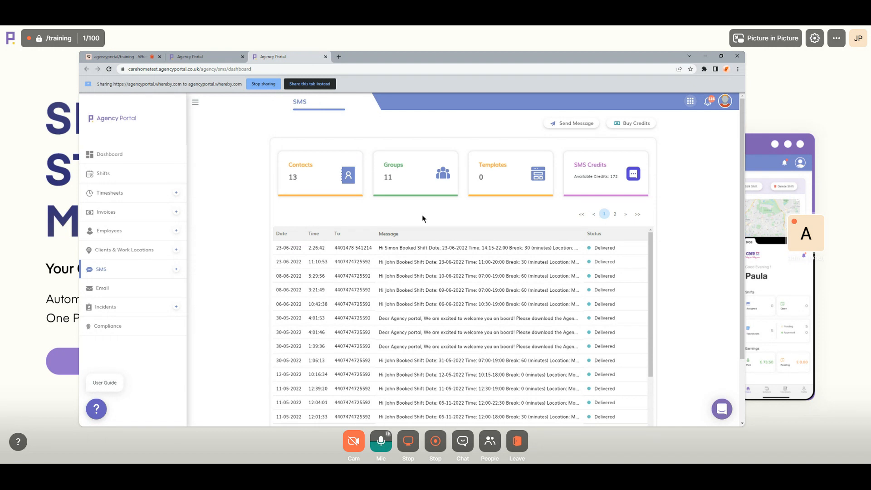
key(ctrl+shift+Tab)
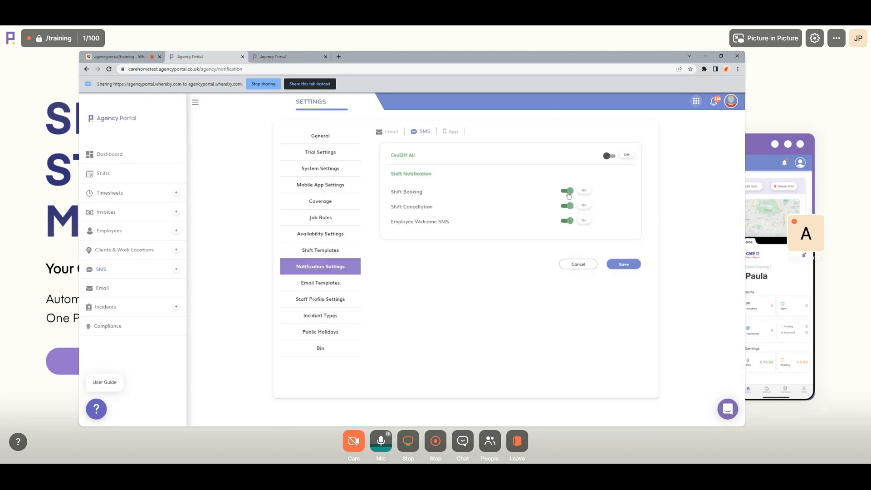
- Open the SMS credit purchase form, set the package size to 500 credits, and close the form without buying
click(289, 54)
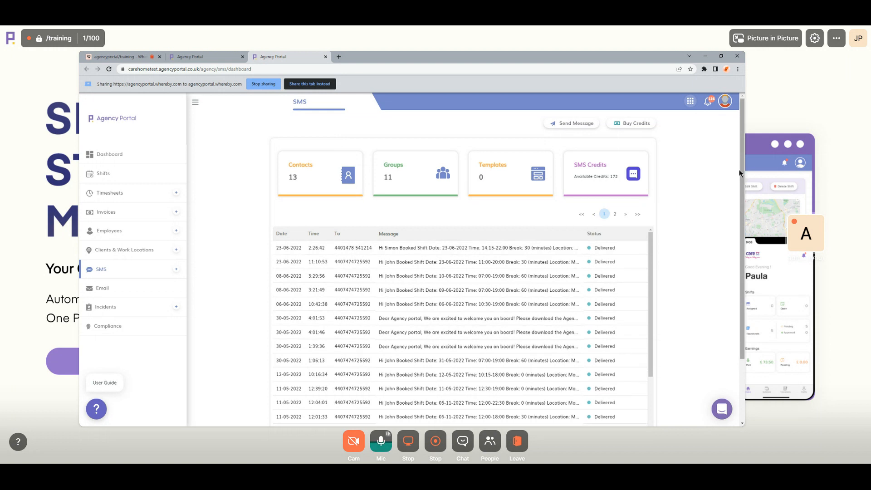
click(628, 125)
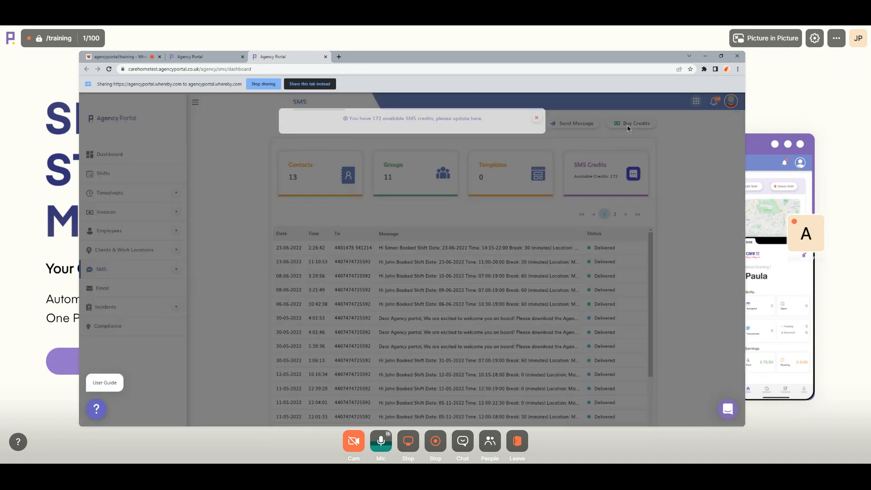
drag(334, 144, 403, 146)
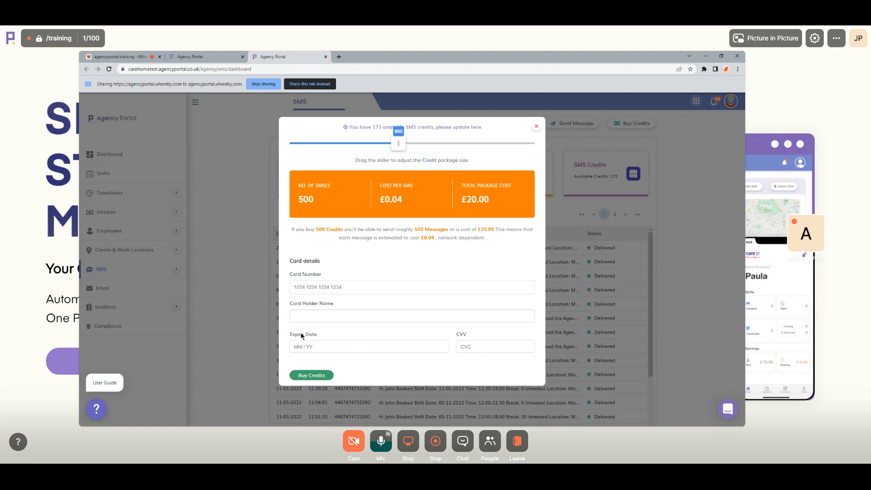
click(230, 249)
- Review the dates, message texts and delivery statuses in the SMS message log
scroll(270, 224, down, 3)
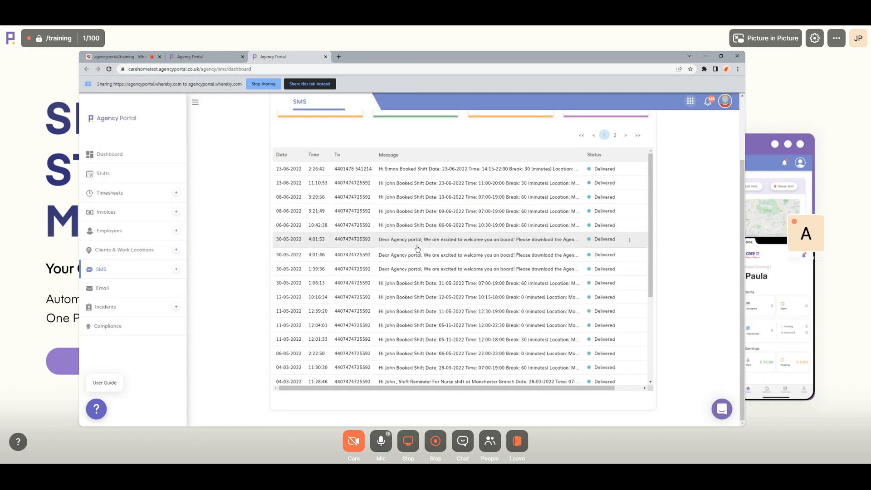
scroll(417, 248, down, 5)
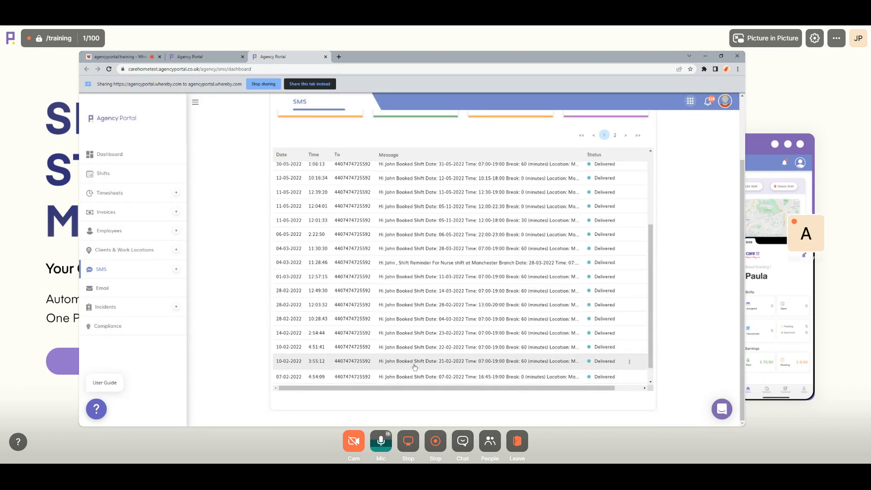
scroll(399, 272, up, 5)
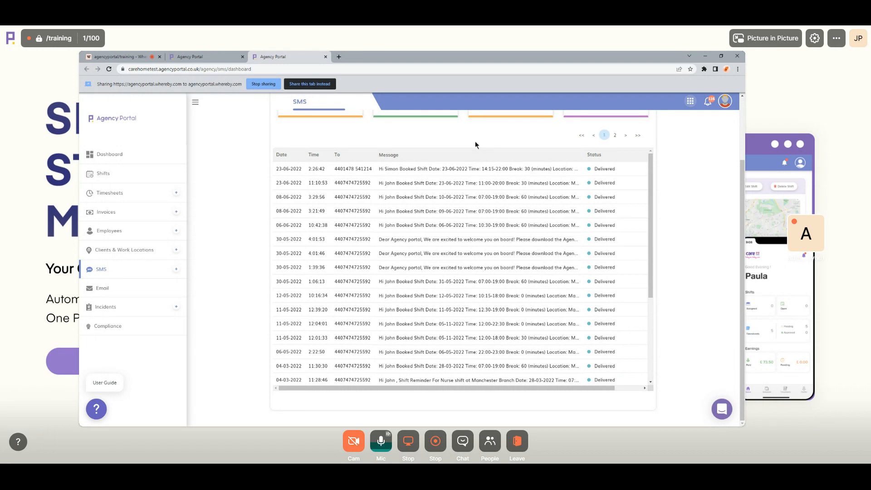
scroll(249, 202, up, 2)
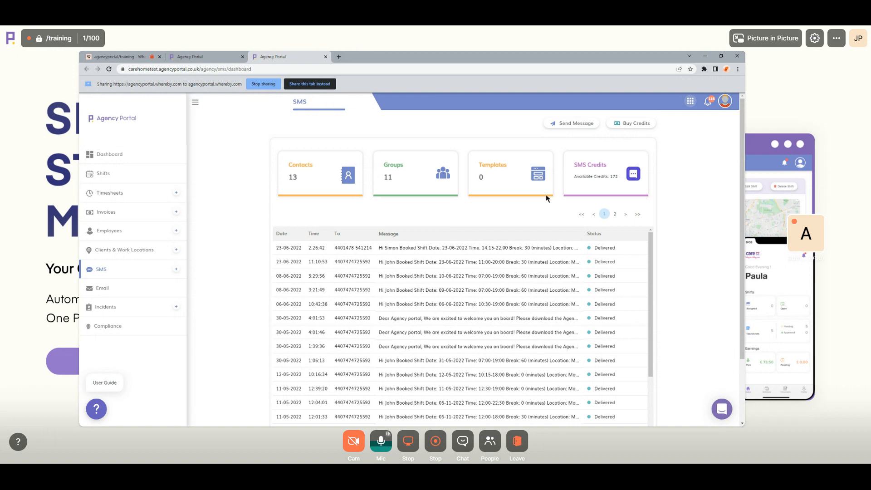
- Start a new SMS message with recipients from the address book and look through the available contacts
click(572, 125)
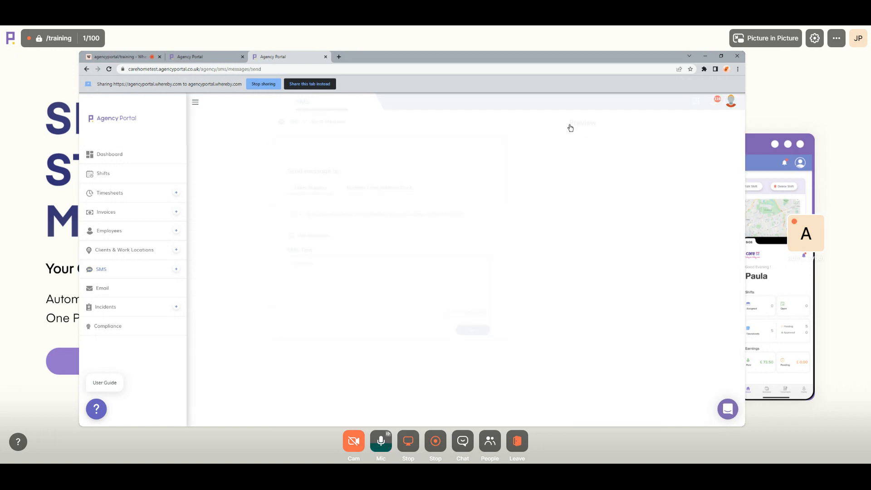
click(437, 214)
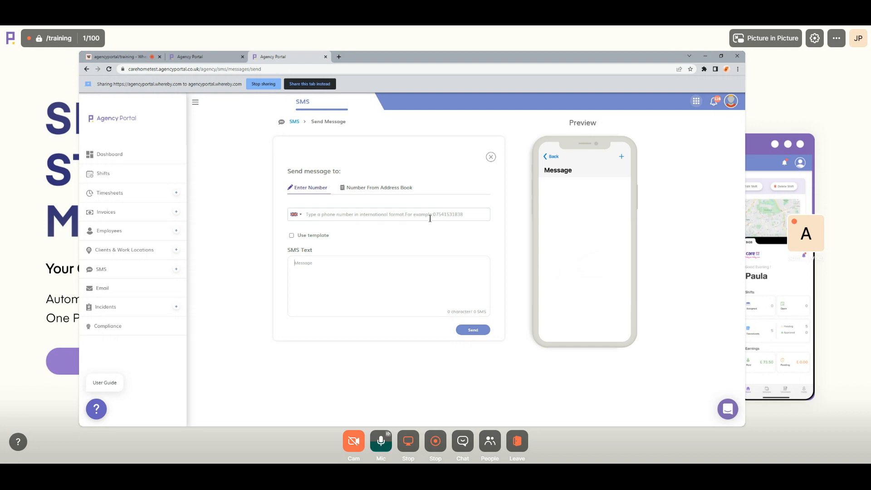
click(385, 189)
click(340, 212)
click(336, 222)
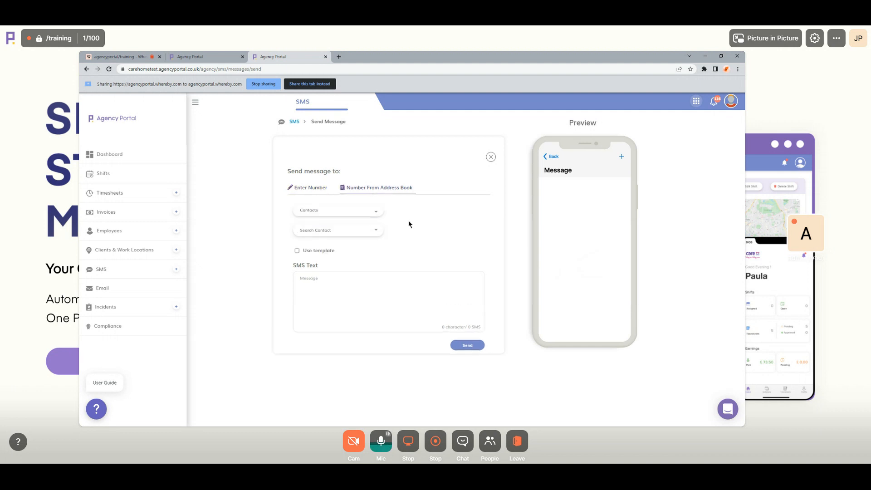
click(333, 232)
click(325, 212)
click(318, 223)
click(317, 229)
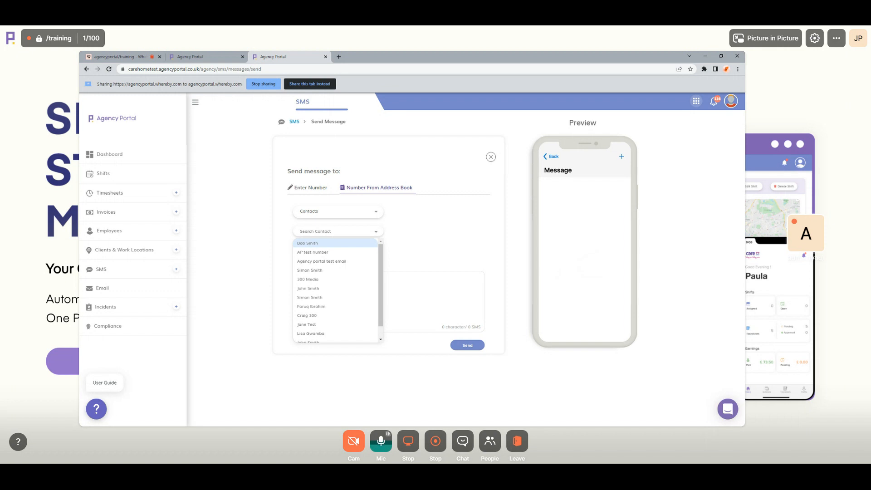
scroll(338, 305, down, 1)
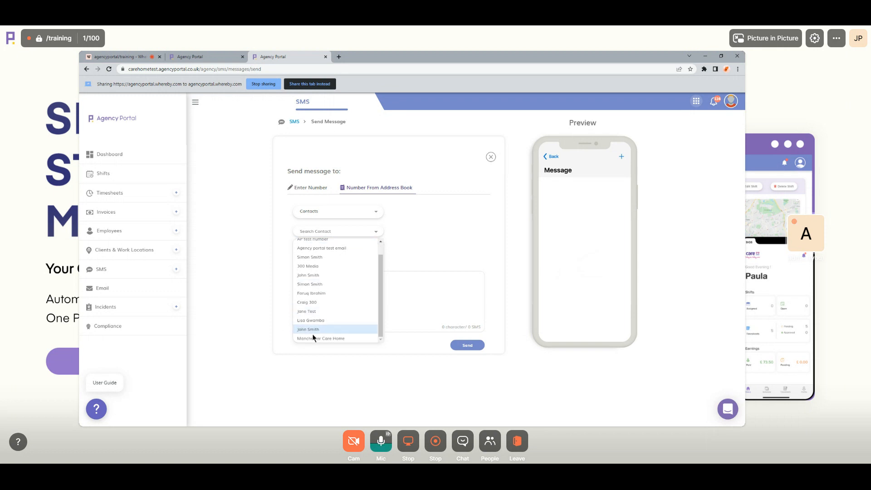
click(438, 262)
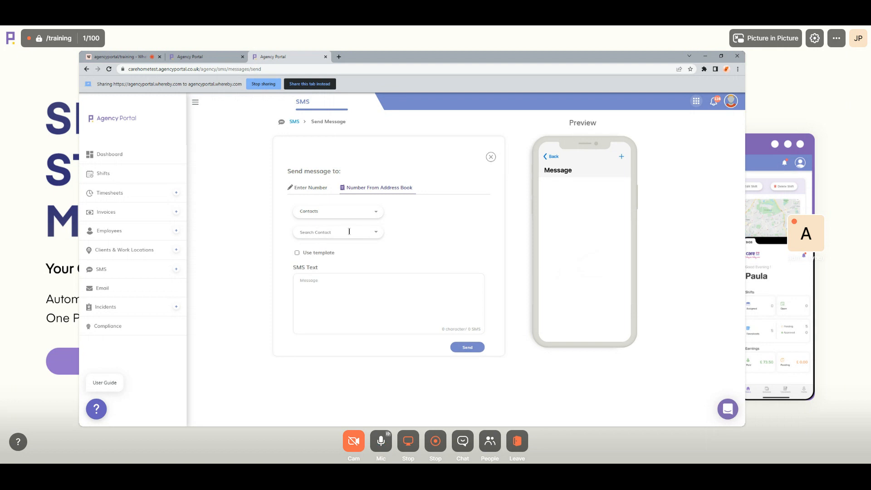
- Switch the SMS recipient type to Groups, add the Doctor group as recipient and remove it again
click(344, 212)
click(322, 234)
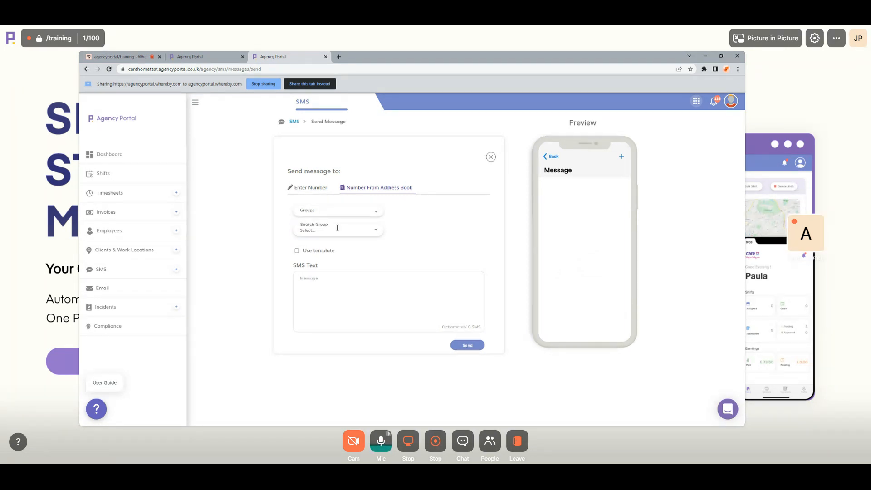
click(331, 231)
click(319, 243)
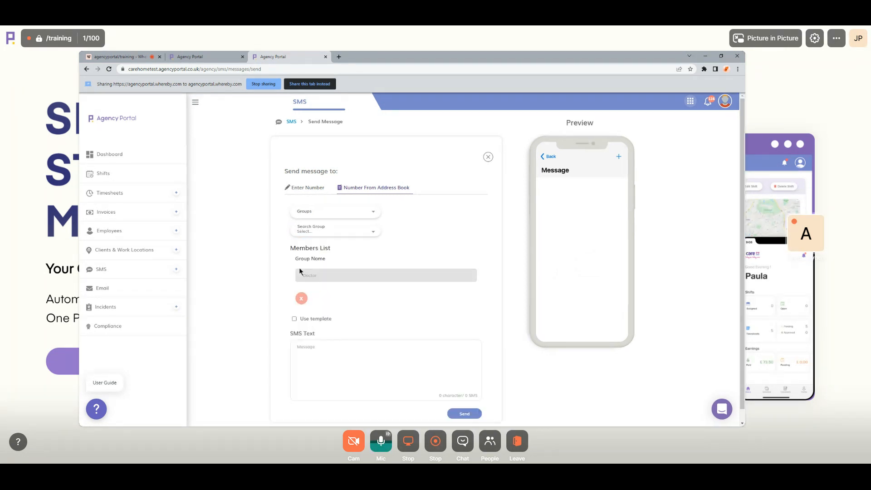
click(301, 298)
- Look through the recipient groups for the SMS message, and close the unsent message with its browser tab
click(322, 231)
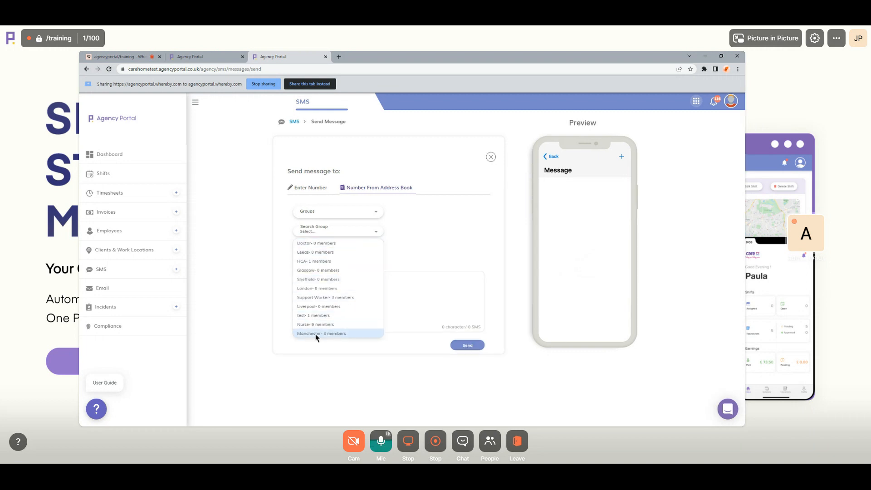
click(449, 234)
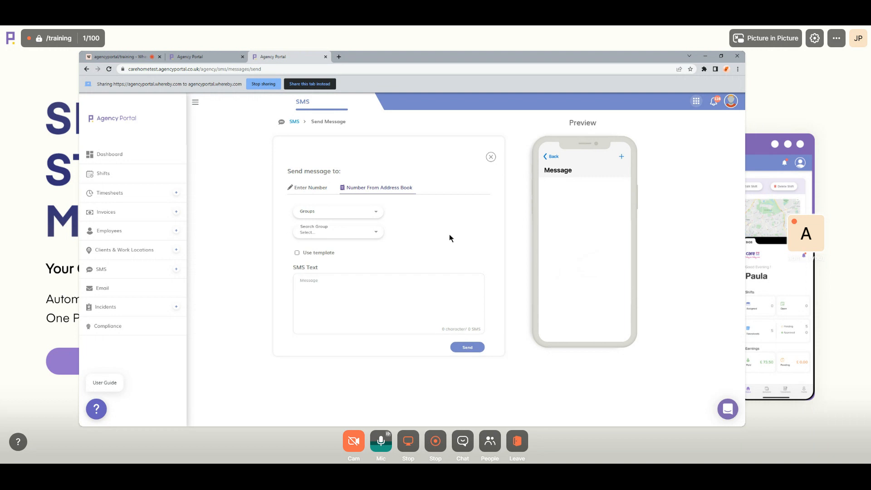
click(337, 282)
click(325, 57)
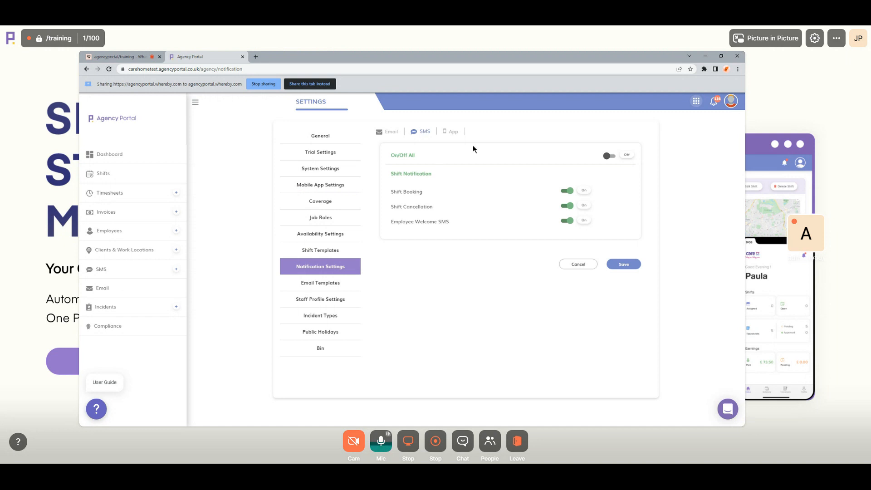
- Open the app notification settings and review the options from Shift Broadcast through Timesheet Approval
click(455, 132)
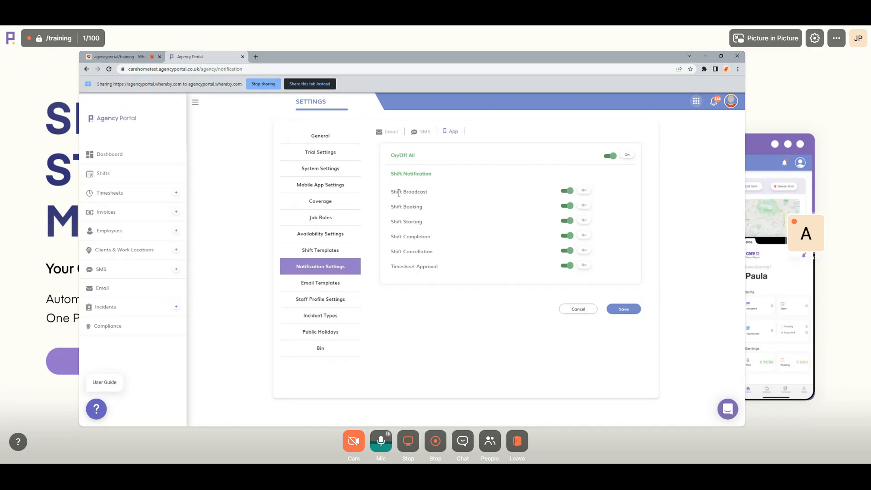
drag(389, 191, 432, 189)
click(442, 200)
drag(390, 206, 444, 251)
click(462, 205)
click(425, 224)
click(439, 237)
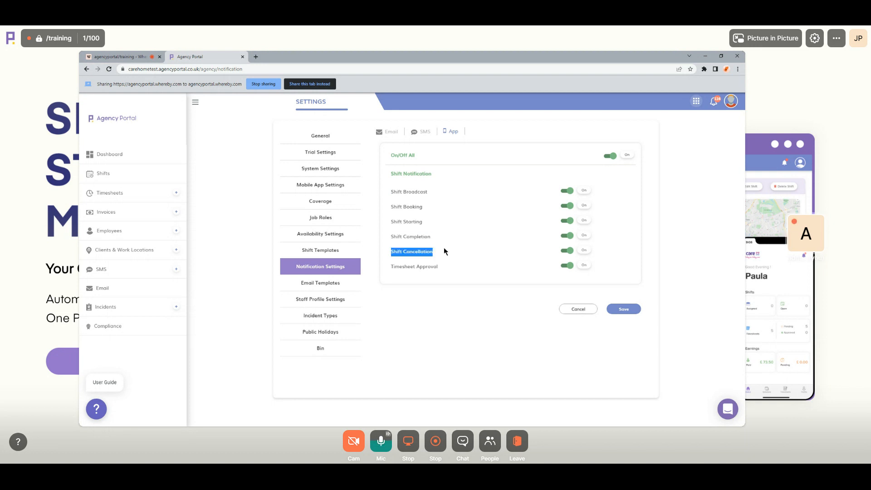
click(448, 249)
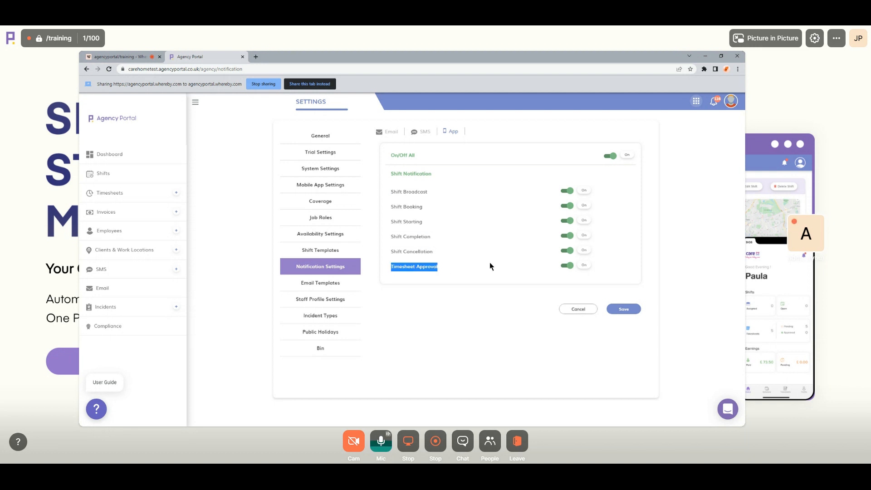
click(470, 265)
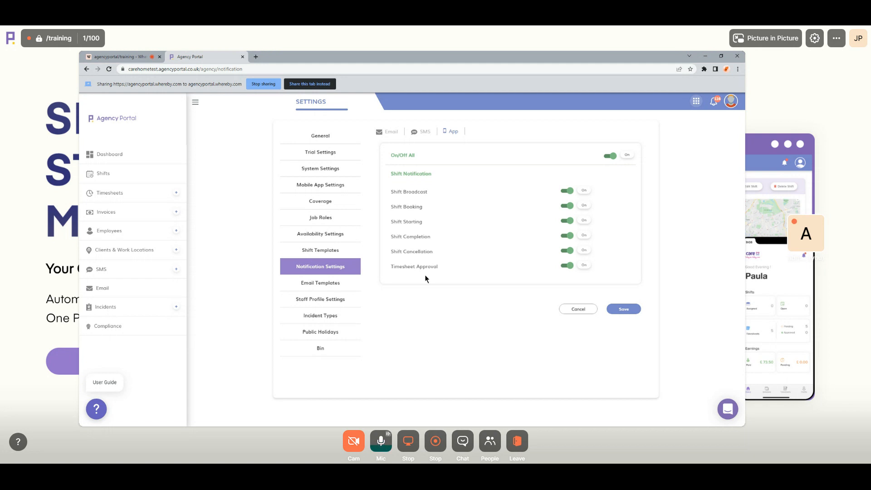
- Open the newinvoice email template for editing and examine its subject and the placeholders in its email content
click(327, 283)
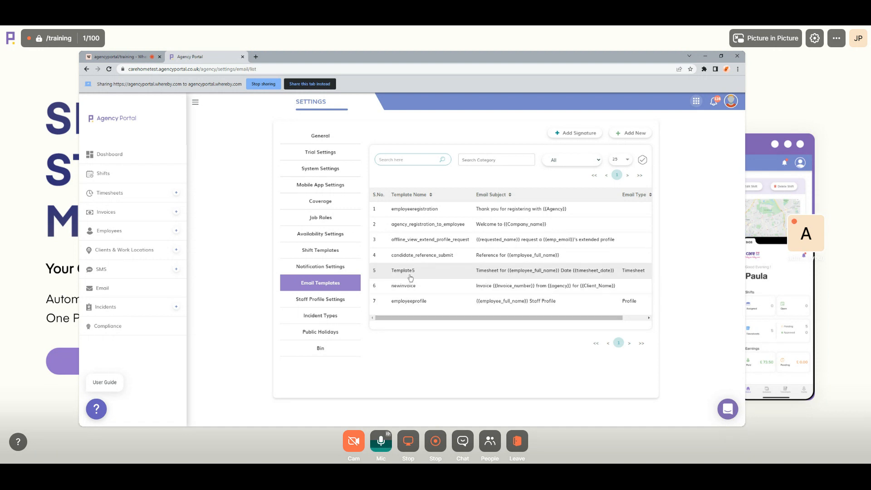
click(428, 289)
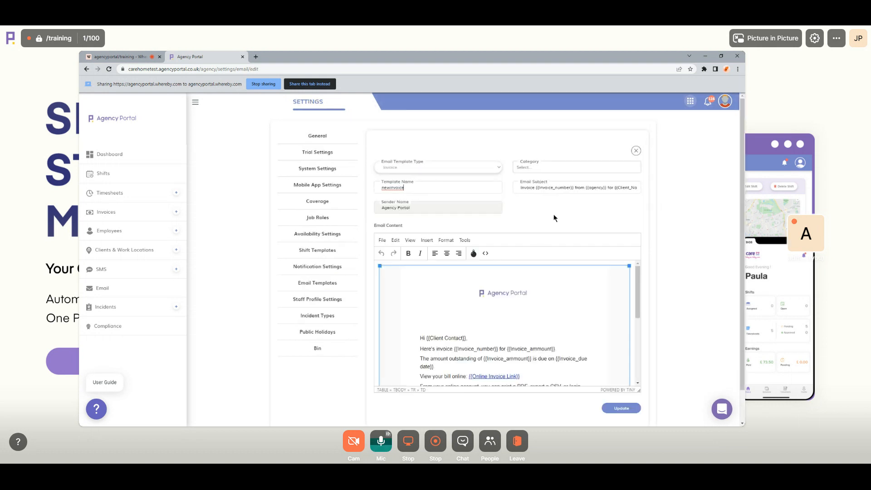
scroll(554, 217, down, 1)
scroll(615, 259, down, 2)
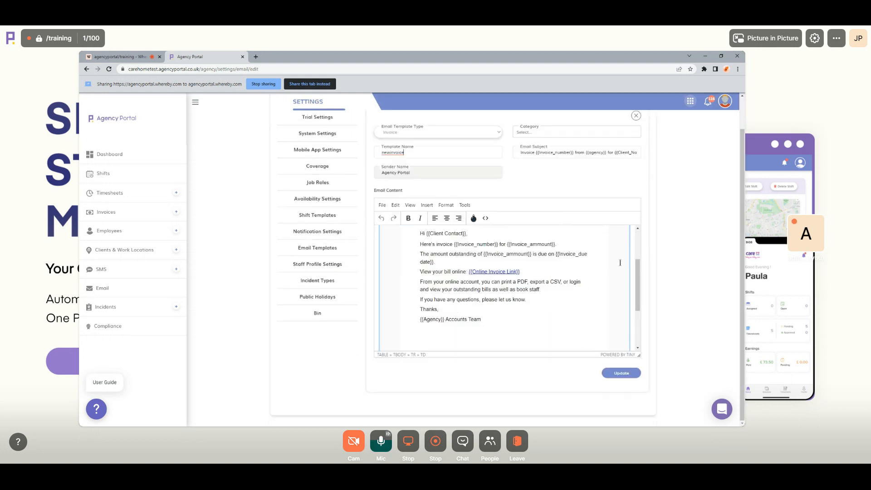
click(505, 321)
scroll(444, 295, up, 2)
mouse_move(495, 322)
mouse_down()
mouse_move(442, 299)
mouse_move(448, 272)
mouse_up()
scroll(449, 272, down, 1)
click(549, 278)
scroll(550, 278, down, 1)
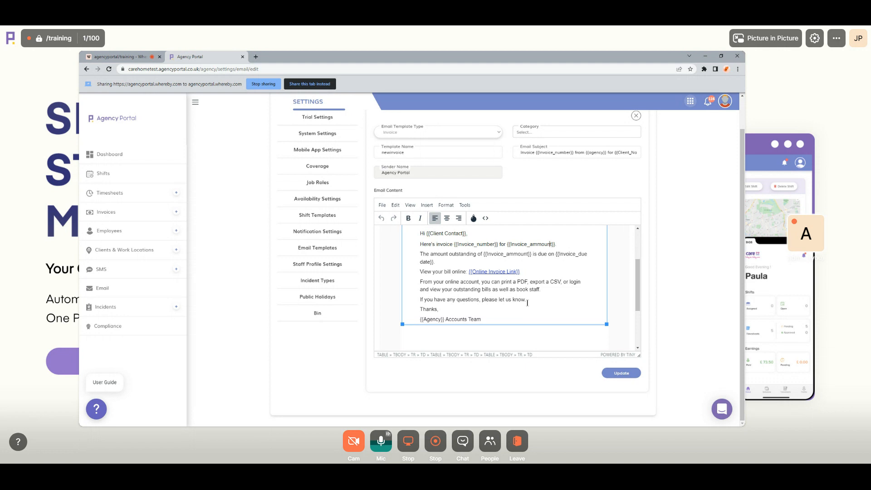
- Insert a filler text line below "If you have any questions, please let us know." in the email content and delete it
click(542, 300)
key(Return)
key(Return)
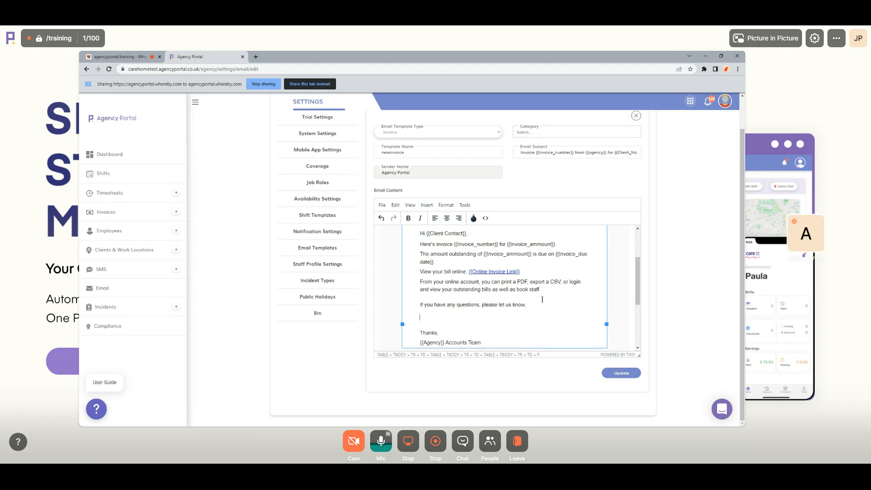
text(dsijfsdiofjisijfsoijfso)
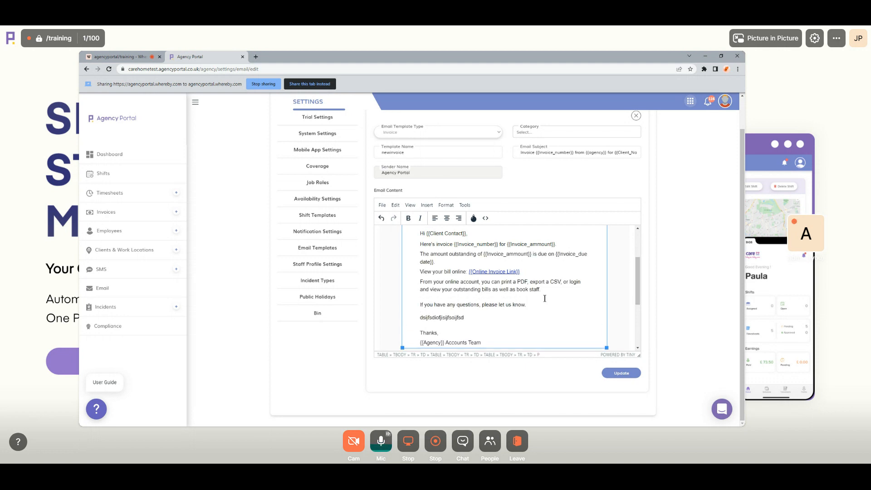
drag(472, 318, 419, 317)
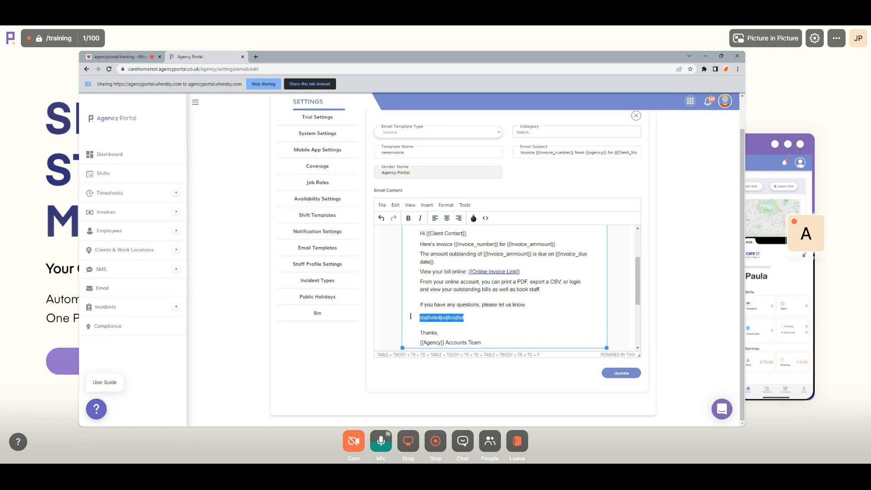
key(BackSpace)
key(BackSpace)
scroll(431, 305, up, 1)
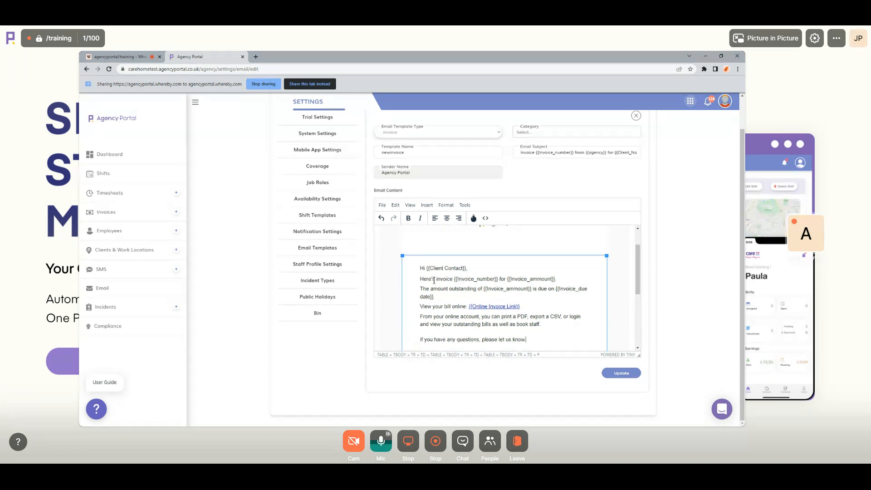
- Examine the placeholders in the greeting and invoice line, and remove the space inside the {{Client Contact}} placeholder
mouse_move(426, 268)
mouse_down()
mouse_move(466, 268)
mouse_move(425, 268)
mouse_up()
click(465, 268)
click(435, 272)
drag(454, 280, 496, 280)
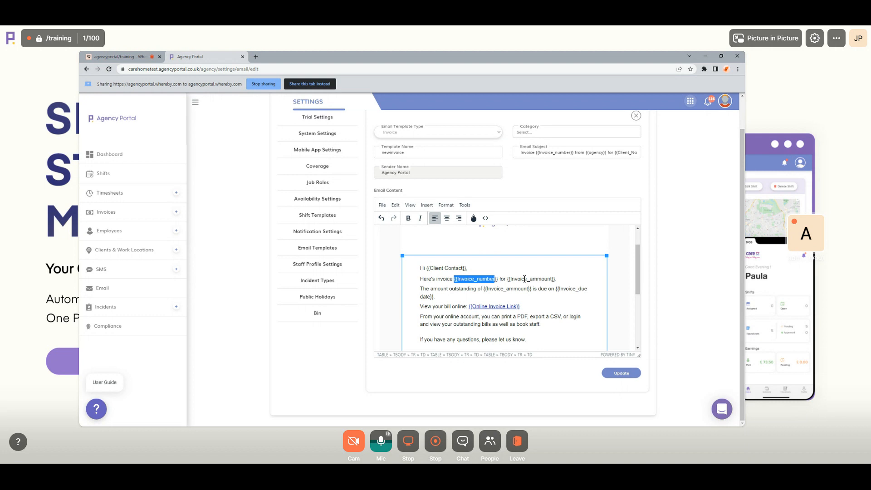
click(496, 280)
click(466, 269)
text(,)
key(BackSpace)
click(493, 267)
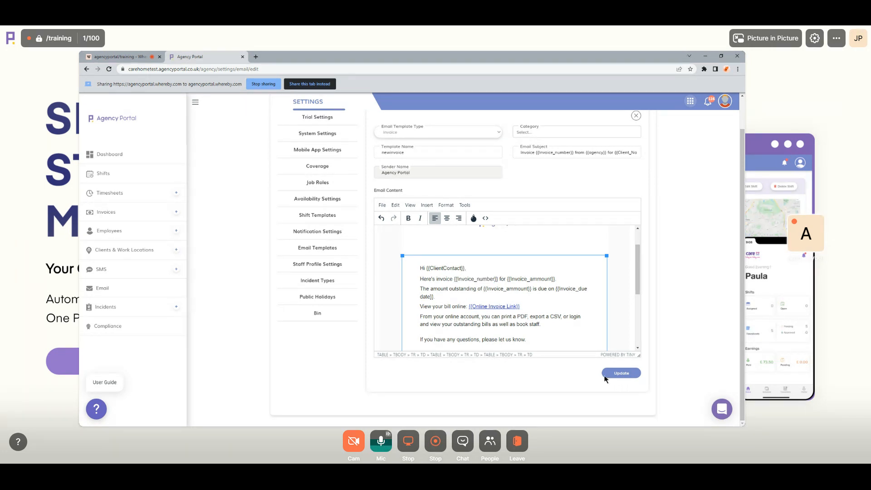
- Check the greeting line and restore the space so its placeholder reads {{Client Contact}}
key(ctrl+shift+Left)
key(ctrl+shift+Left)
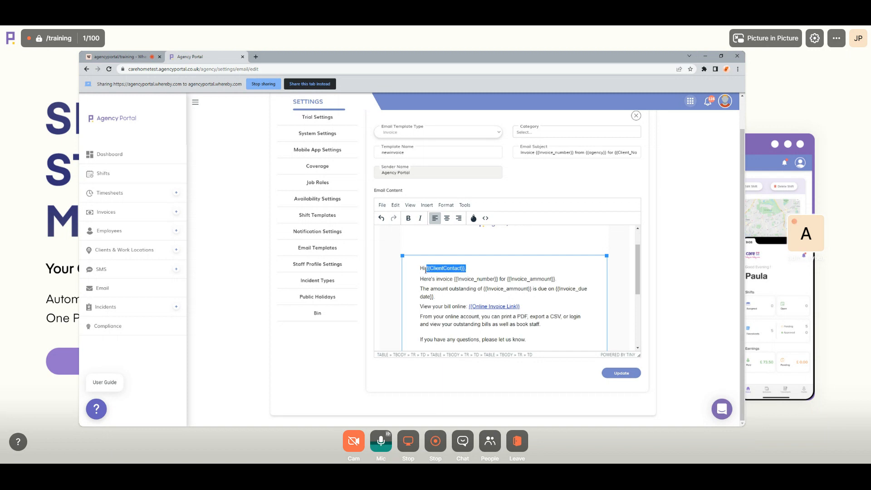
click(444, 280)
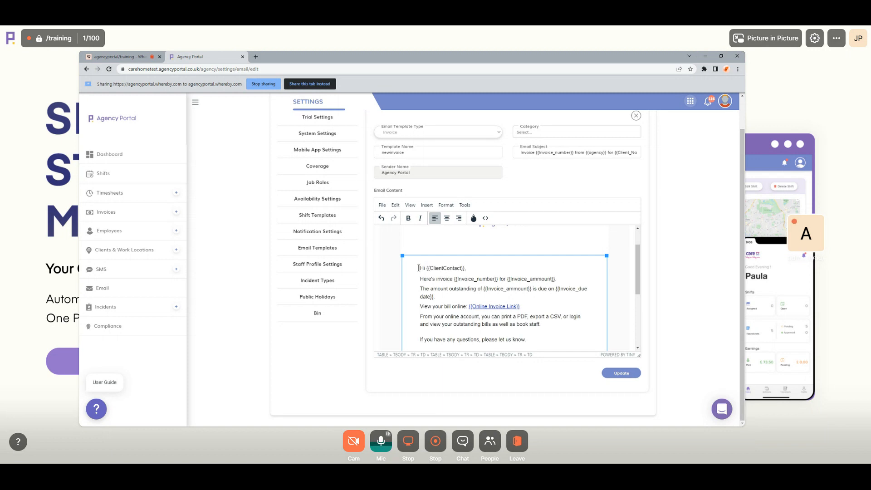
drag(418, 268, 472, 268)
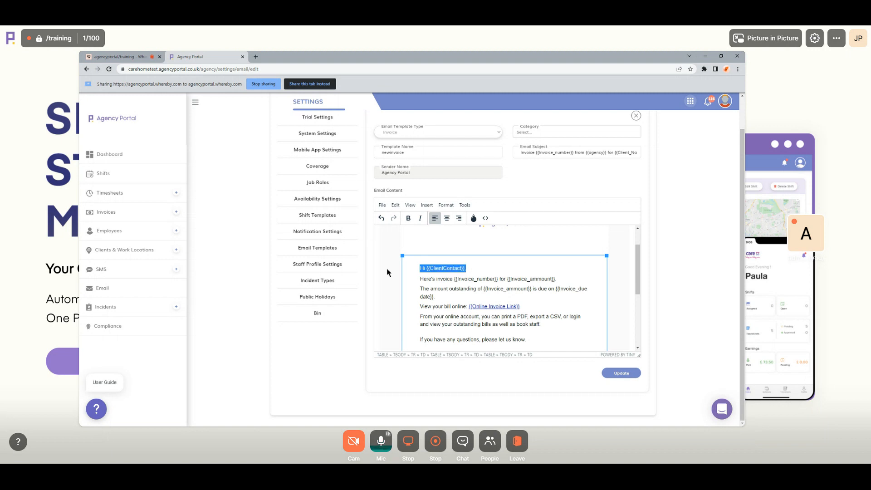
click(462, 267)
click(446, 269)
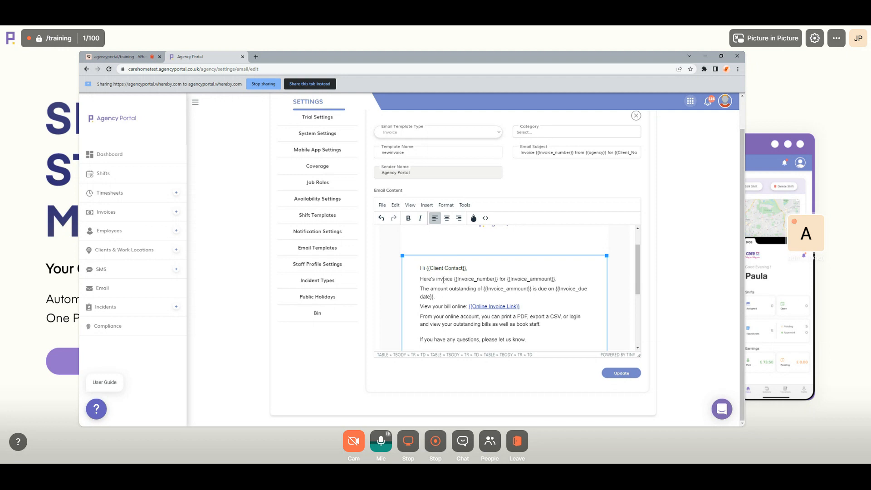
- Review the email content from the {{Invoice_number}} placeholder to the {{Agency}} Accounts Team sign-off
drag(454, 279, 499, 279)
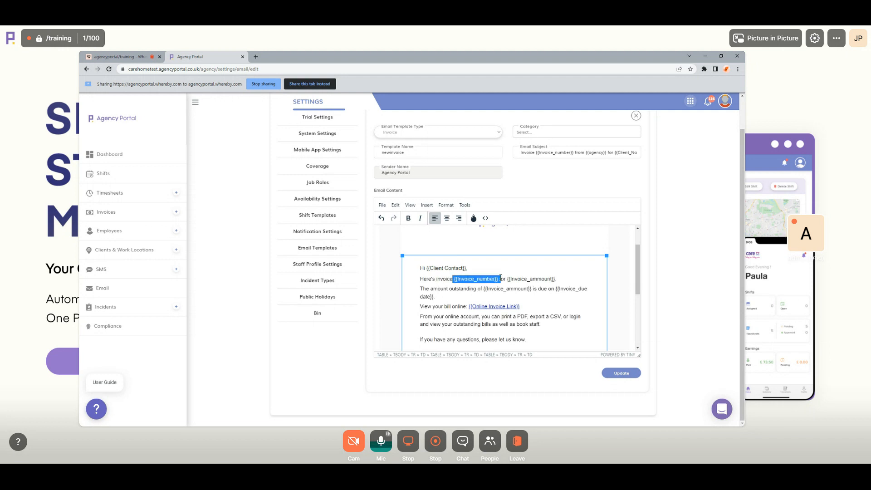
click(498, 282)
scroll(485, 290, down, 1)
scroll(499, 292, down, 1)
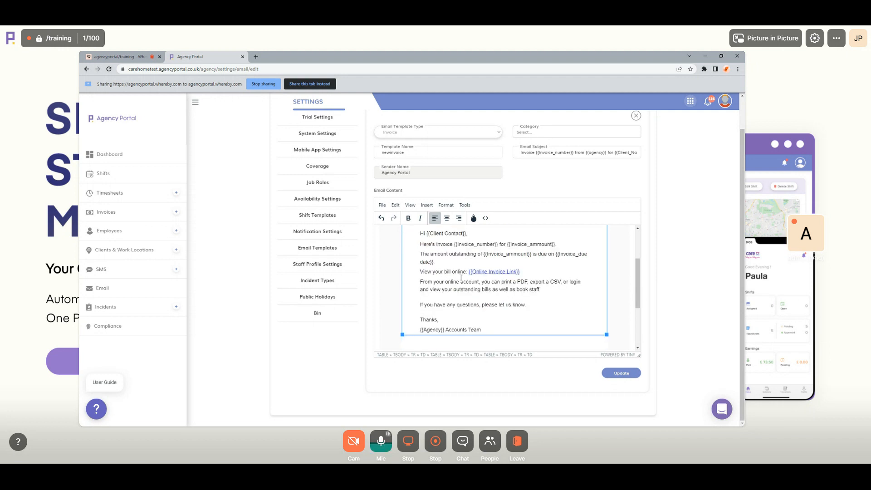
scroll(454, 290, up, 1)
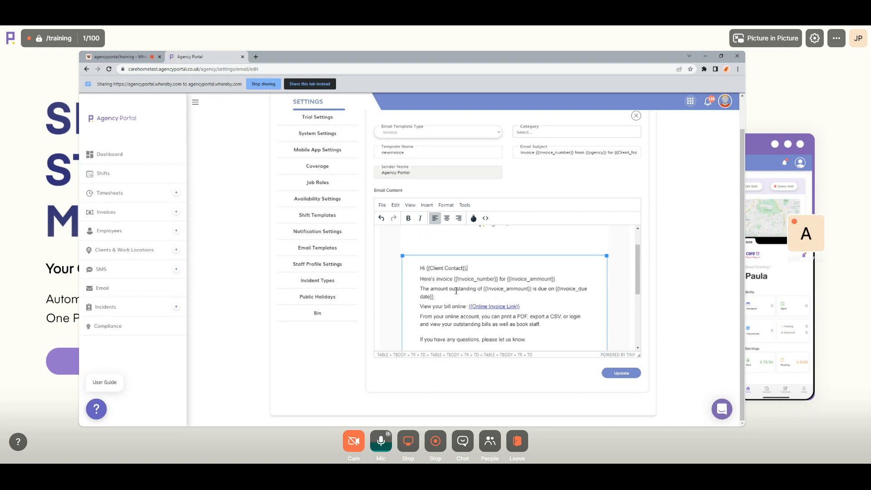
scroll(573, 292, down, 2)
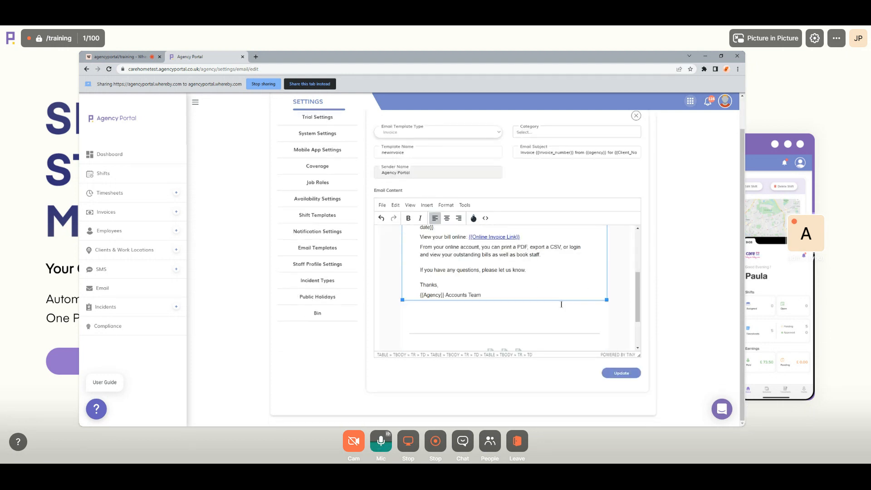
scroll(535, 254, up, 1)
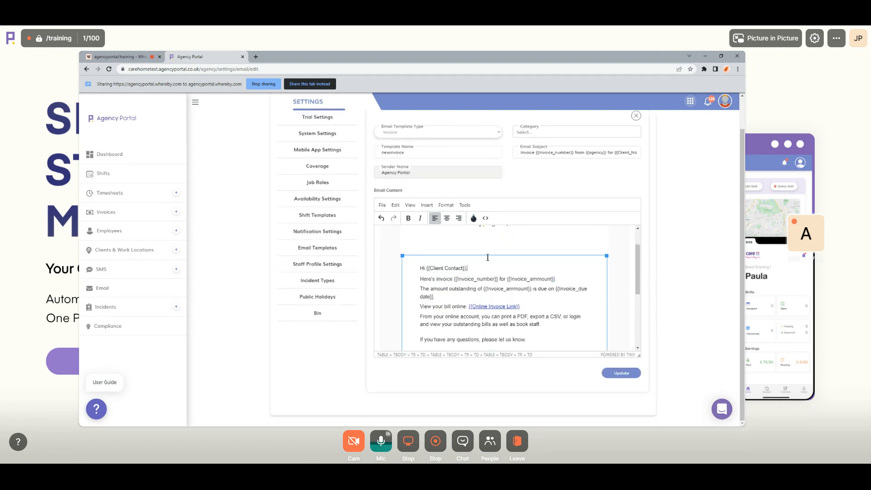
scroll(518, 276, up, 1)
scroll(517, 276, down, 2)
scroll(249, 284, up, 1)
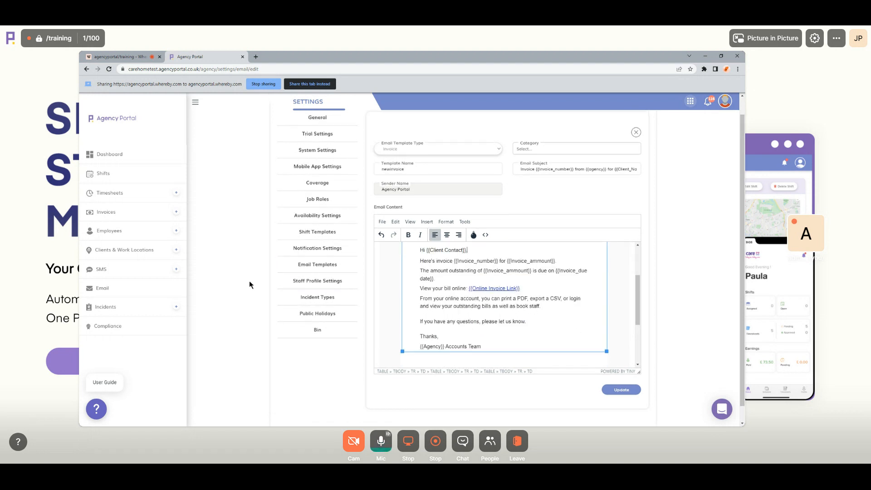
- Leave the newinvoice template without saving and open the Staff Profile Settings
click(299, 287)
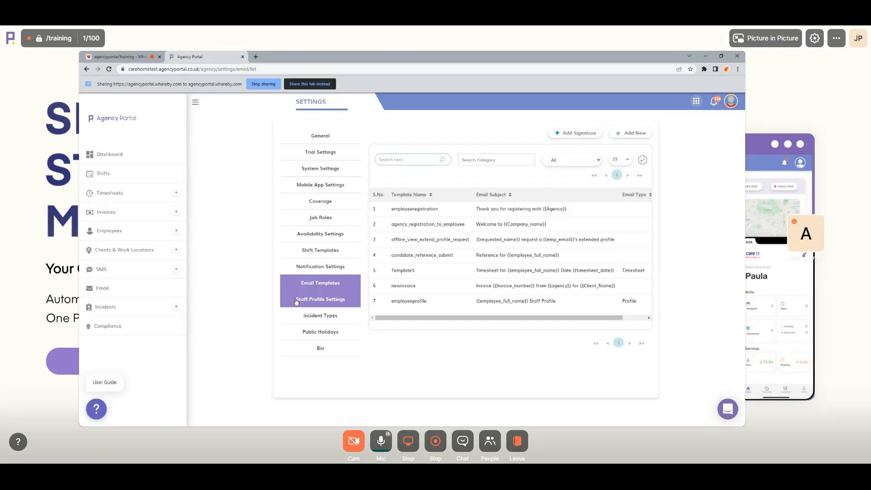
click(296, 300)
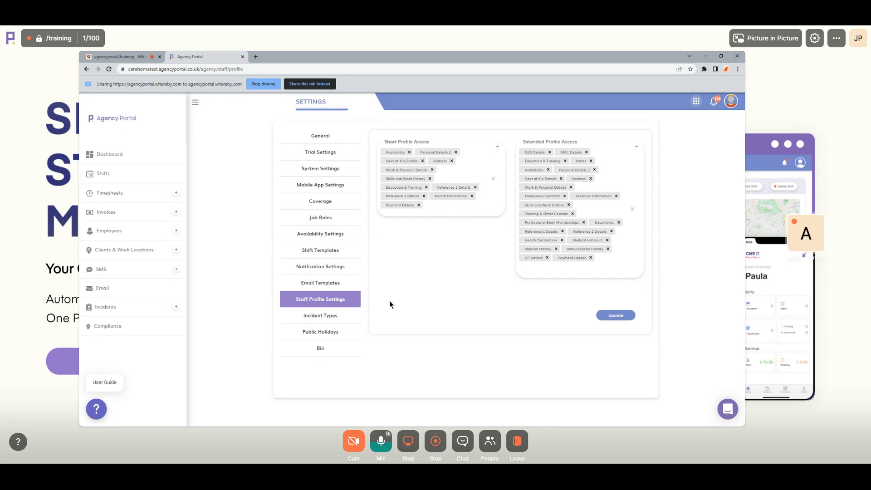
- Open the employee list in a new browser tab and view the actions available on the Nurse and Support Worker employee's profile
middle_click(116, 233)
click(291, 56)
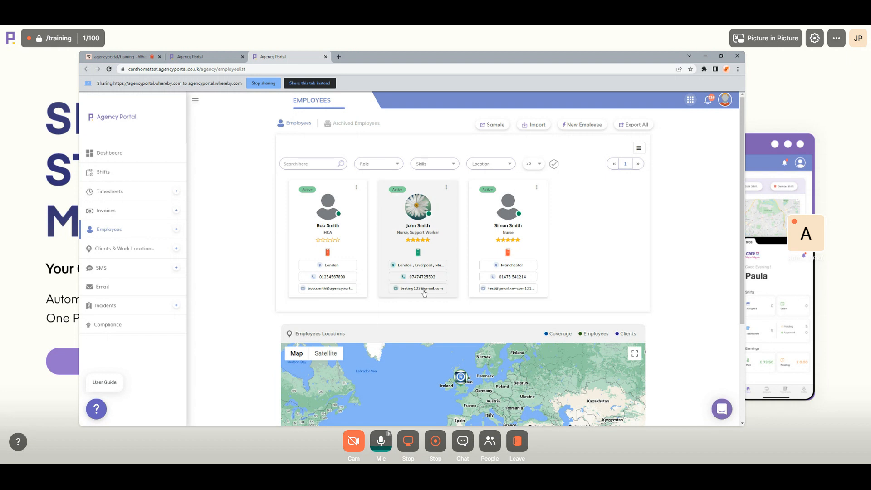
click(398, 222)
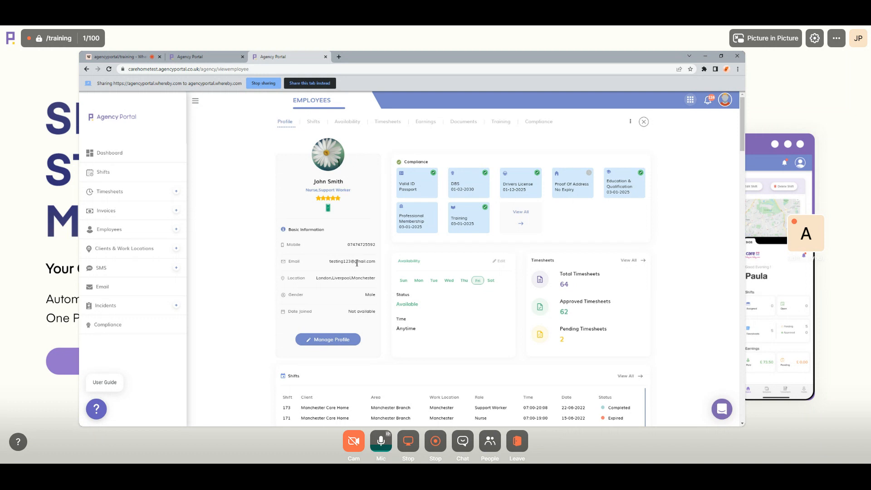
click(630, 121)
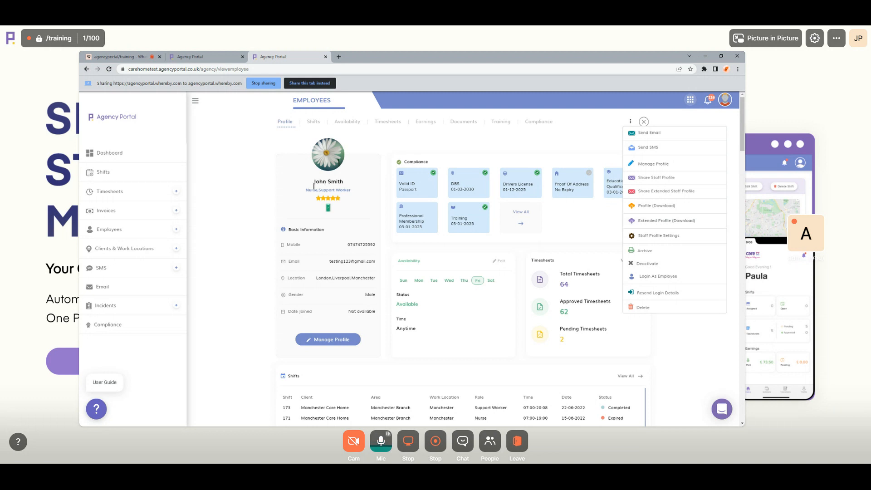
click(560, 224)
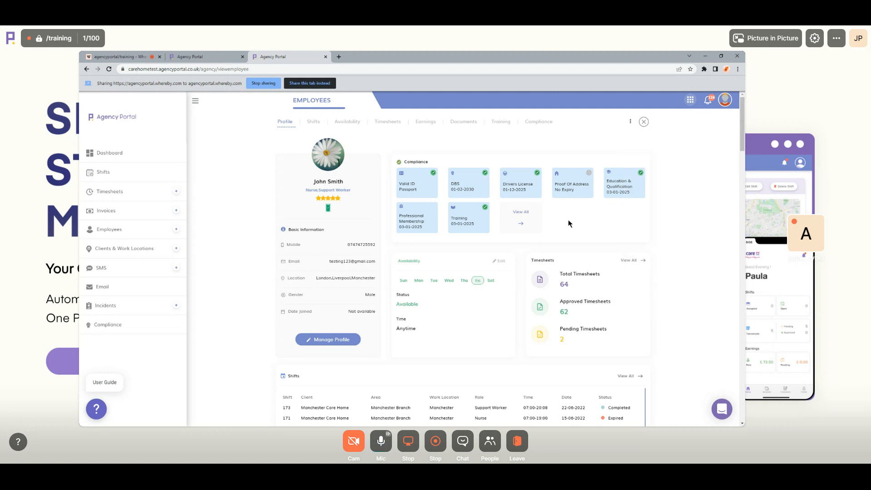
- Add Work and Personal Details, Contact and Details, Education and Training, and Training and Other Courses to Extended Profile Access and save the settings
click(213, 56)
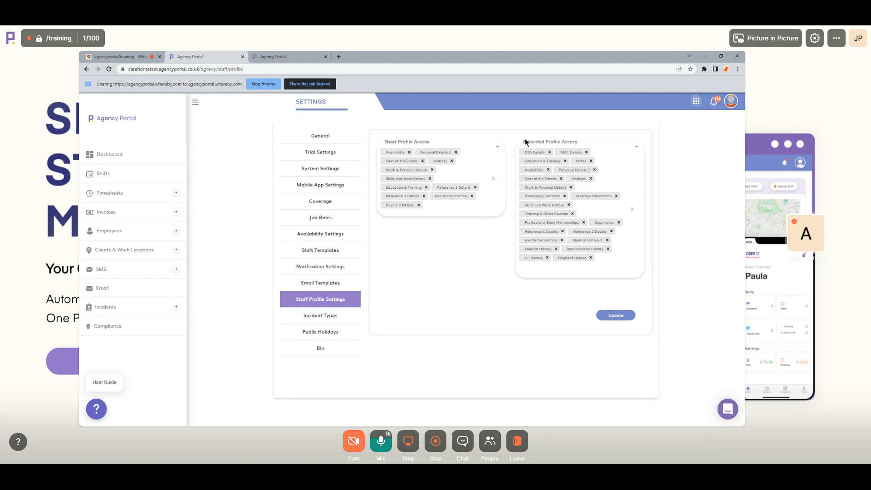
click(567, 261)
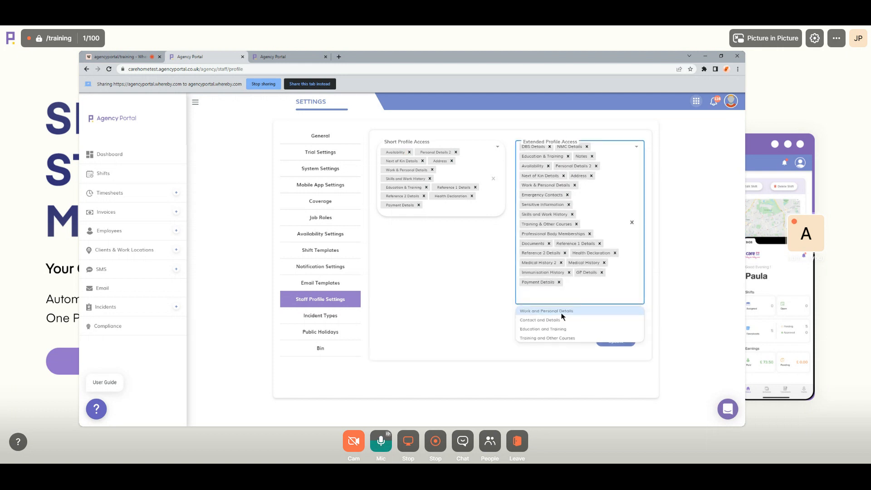
click(534, 309)
click(567, 303)
click(562, 318)
click(560, 318)
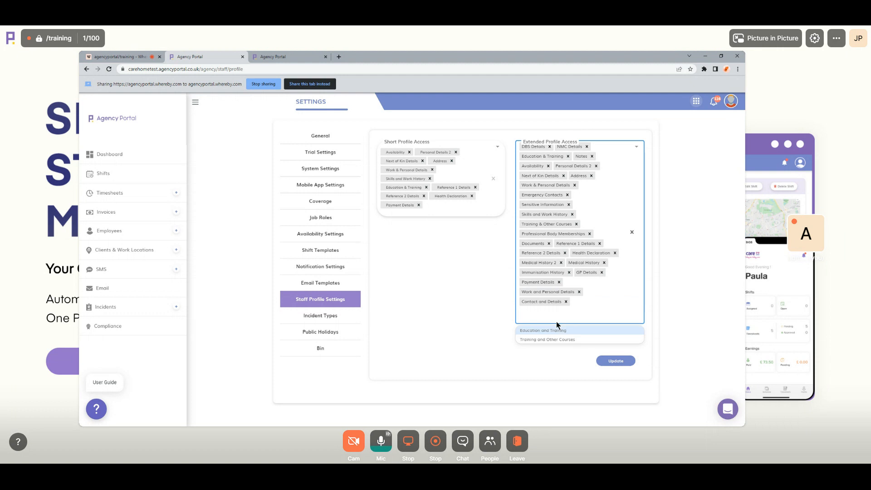
click(557, 320)
click(555, 320)
click(550, 329)
click(562, 323)
click(553, 335)
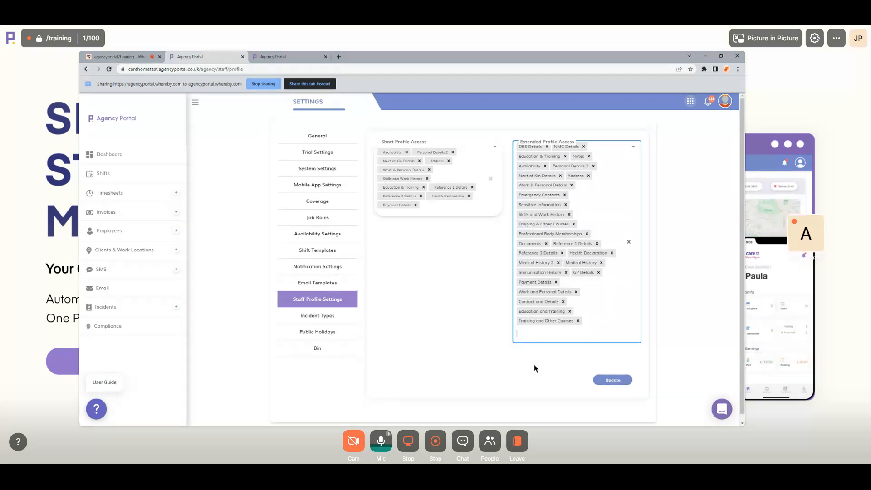
click(536, 368)
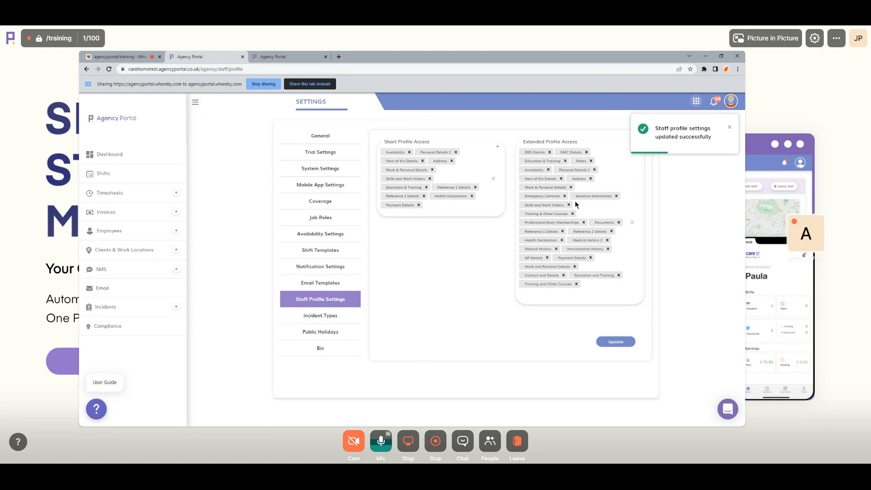
- Review the Short Profile Access sections and the employee profile's sharing and download actions
drag(384, 143, 430, 144)
click(430, 143)
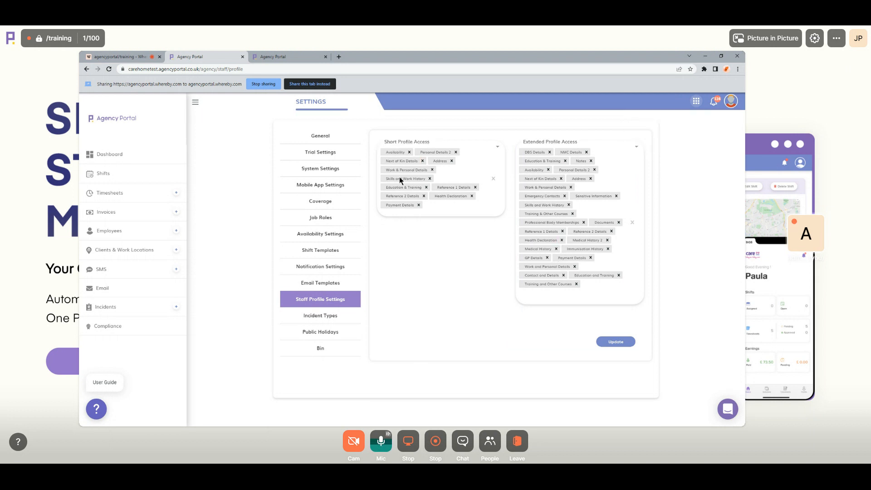
click(276, 56)
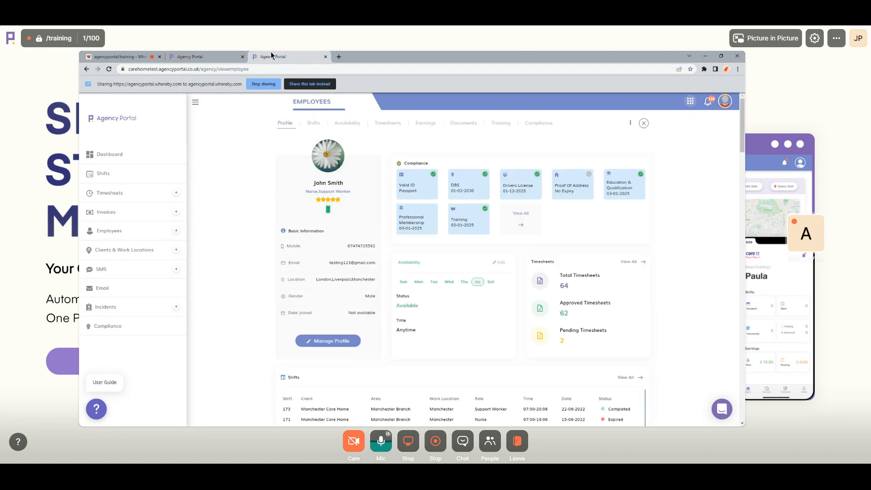
click(631, 123)
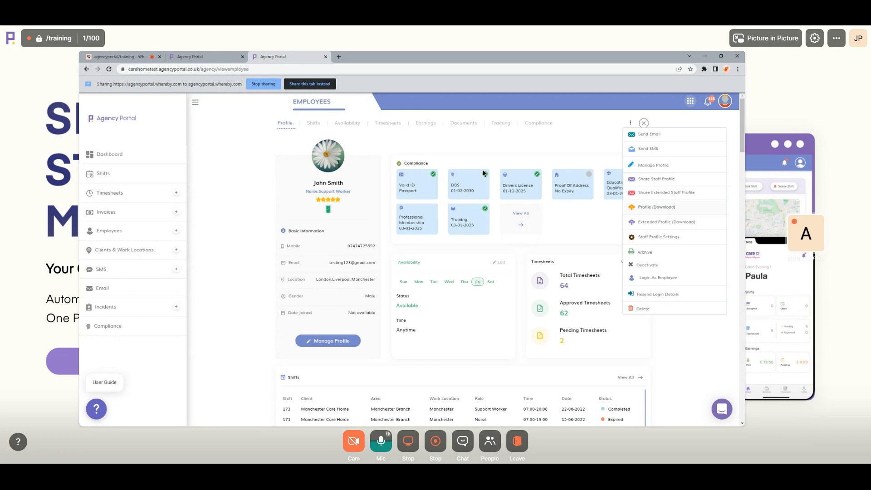
click(473, 151)
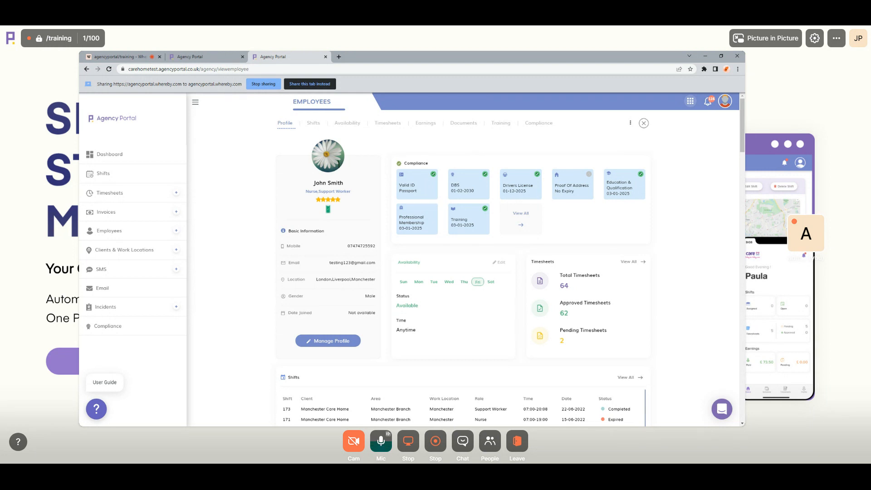
- Remove Payment Details from Short Profile Access in the Staff Profile Settings and add DBS Details and NMC Details
click(203, 57)
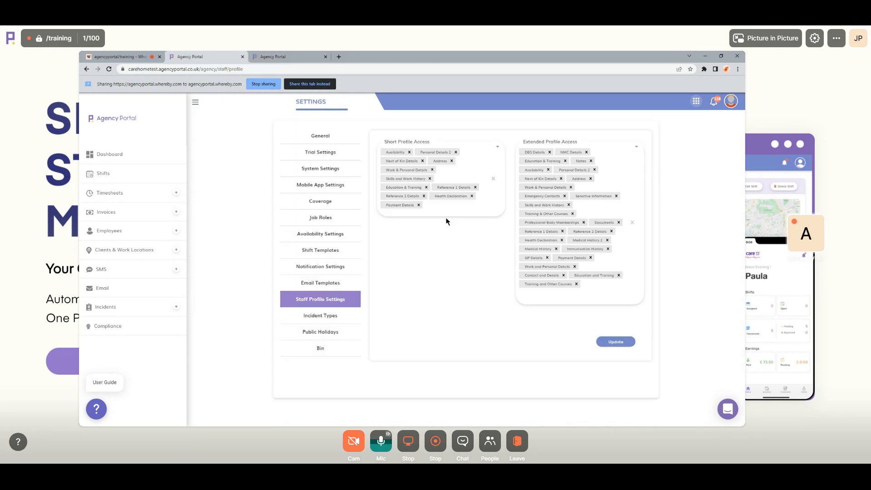
click(446, 212)
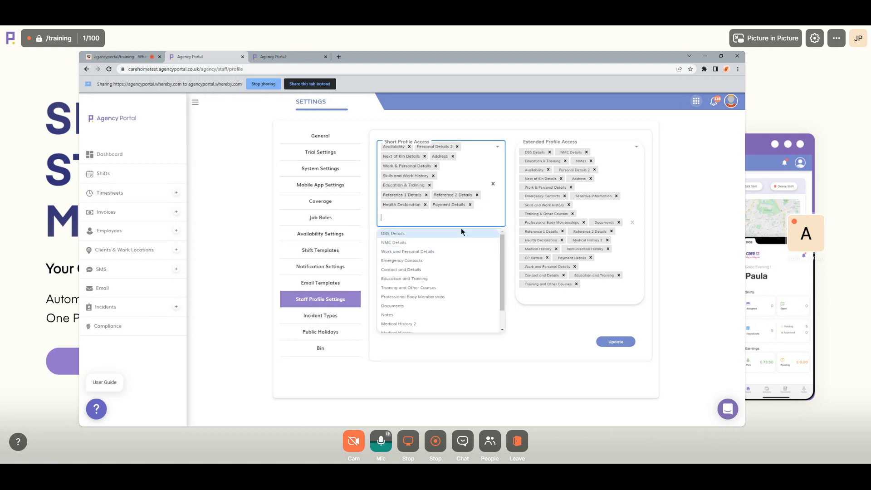
click(444, 217)
click(471, 205)
click(445, 211)
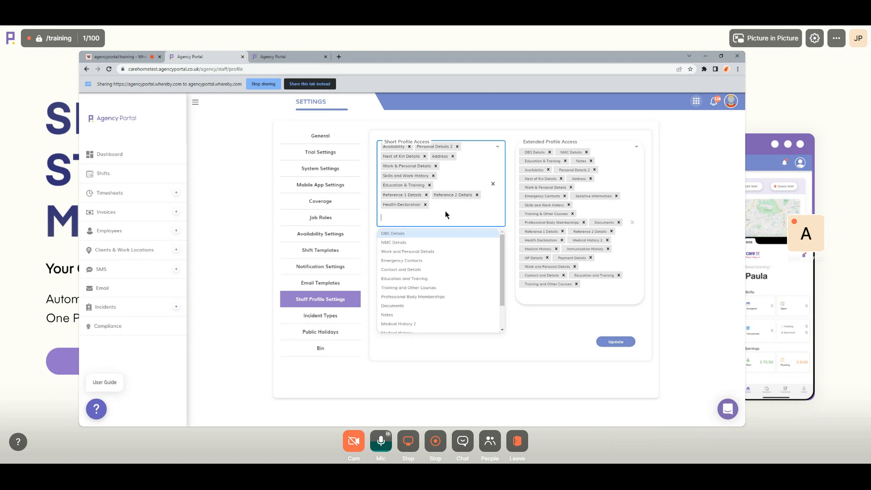
key(Return)
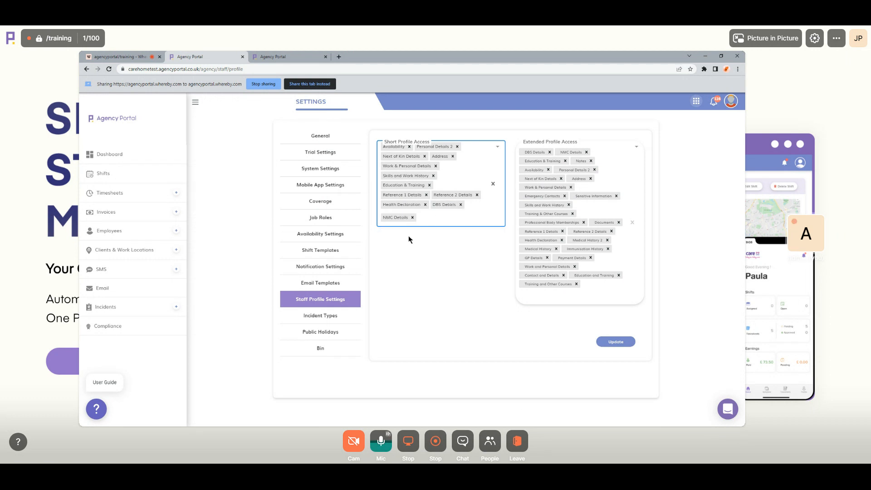
- Add Training and Other Courses and Education and Training to Short Profile Access, save the settings and close the employee profile's browser tab
click(436, 219)
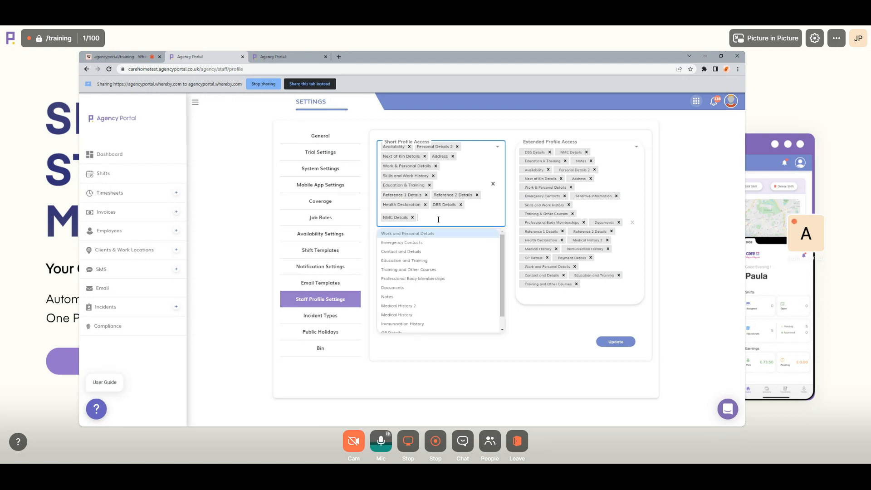
click(398, 270)
click(427, 223)
click(403, 270)
click(431, 262)
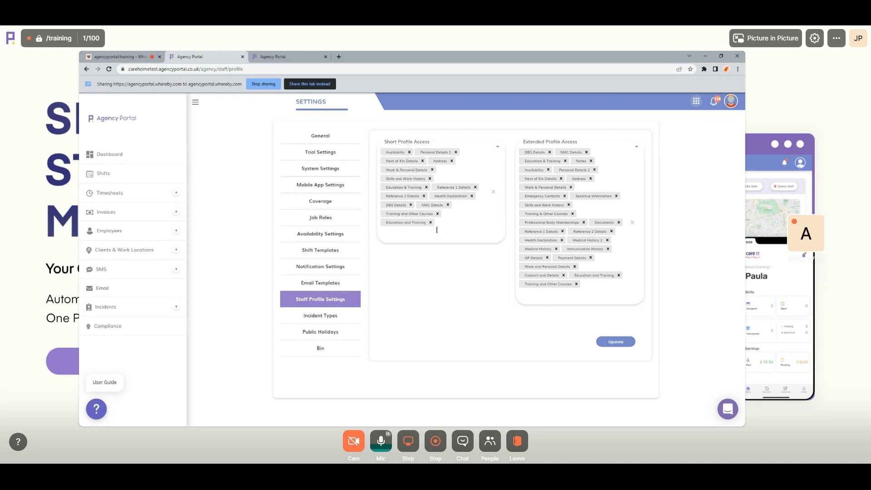
click(613, 342)
click(290, 56)
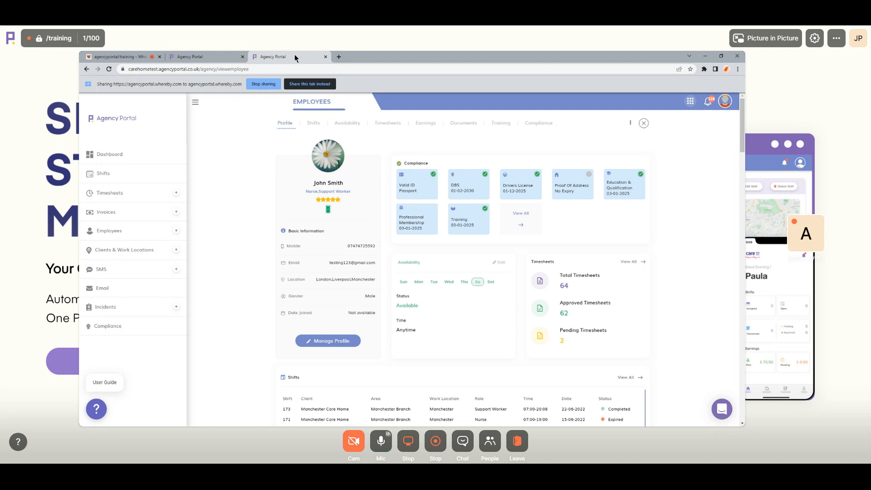
click(325, 57)
- Add a new incident type named Work Accident with the status Active in the Incident Types settings
click(319, 315)
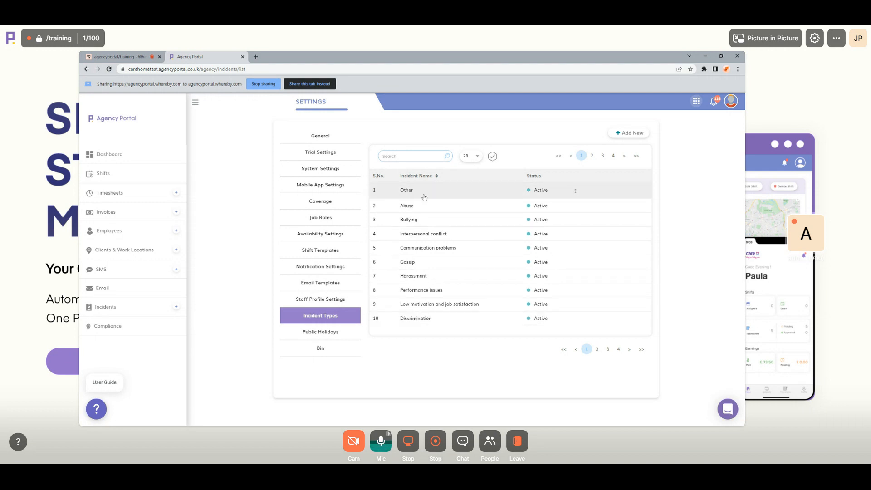
click(638, 141)
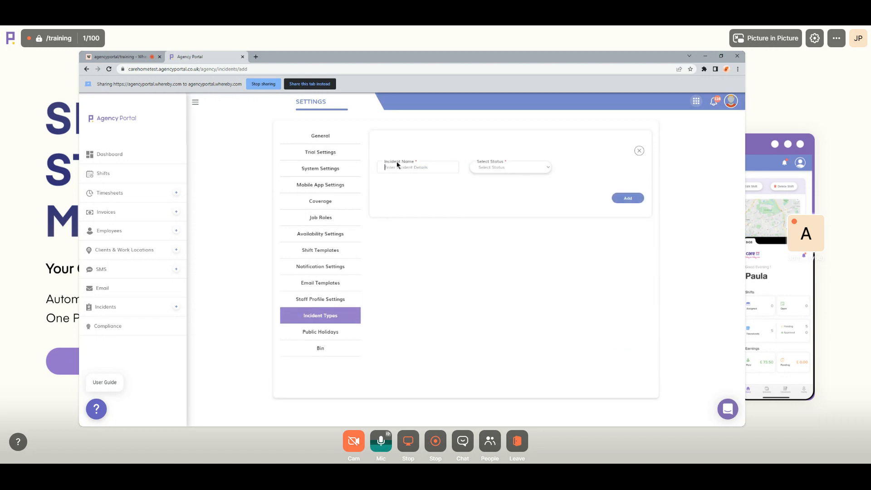
click(404, 180)
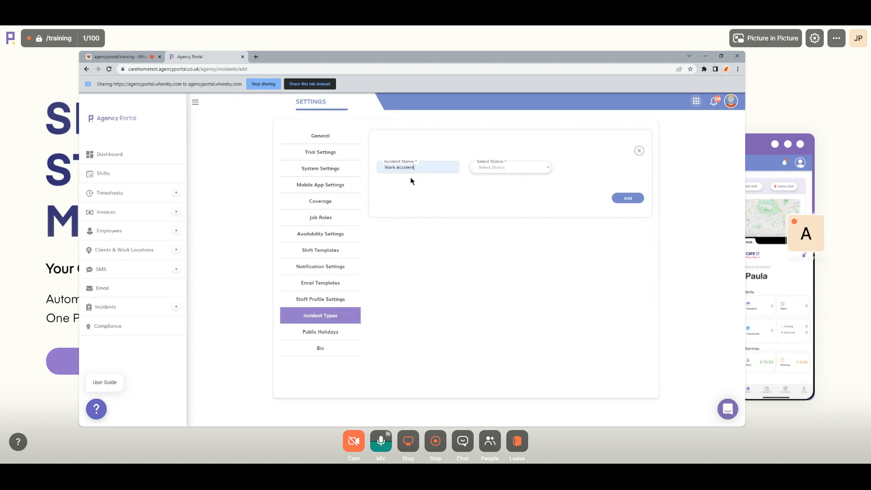
click(504, 169)
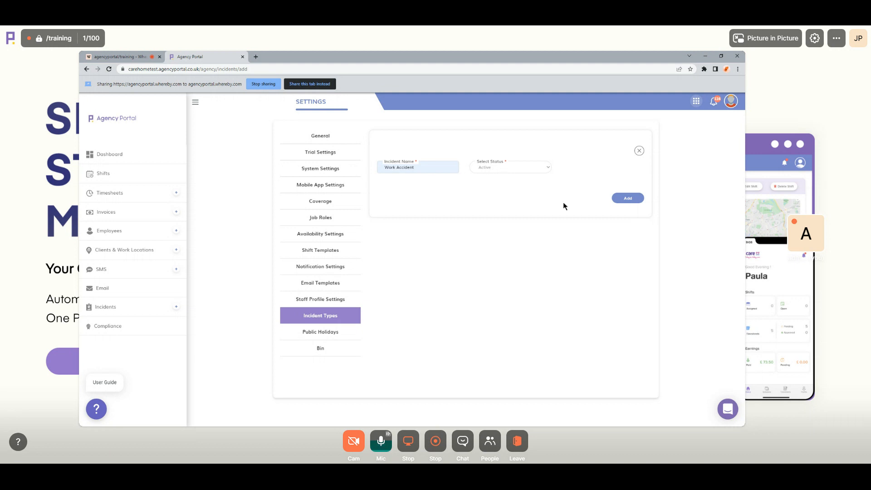
click(622, 200)
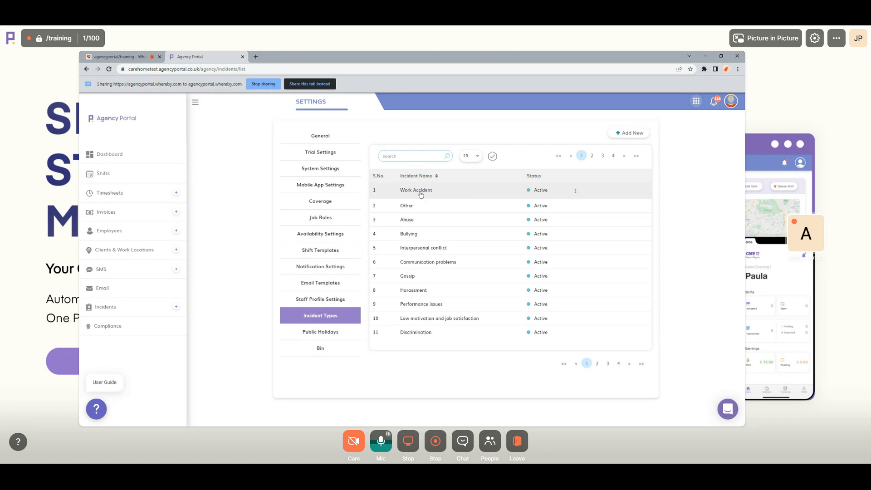
- Open the incidents list in a new browser tab, examine the Discrimination report's status options and notes, and close the tab
middle_click(112, 312)
click(272, 57)
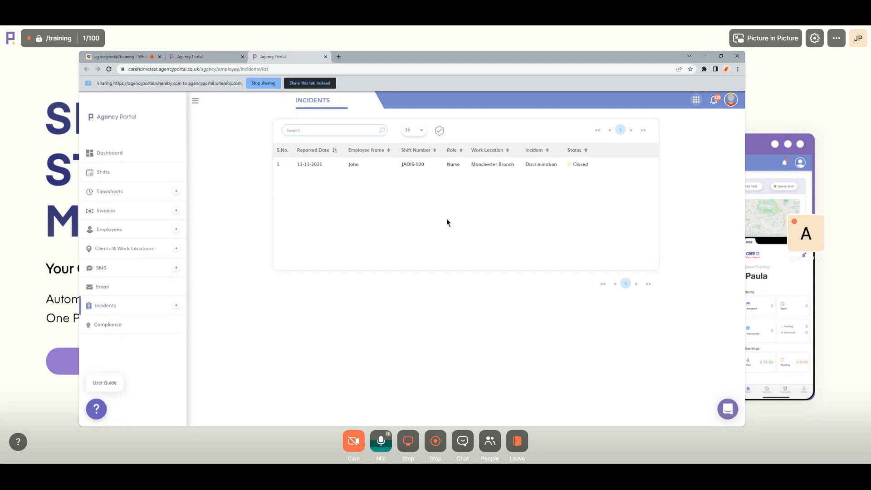
click(604, 165)
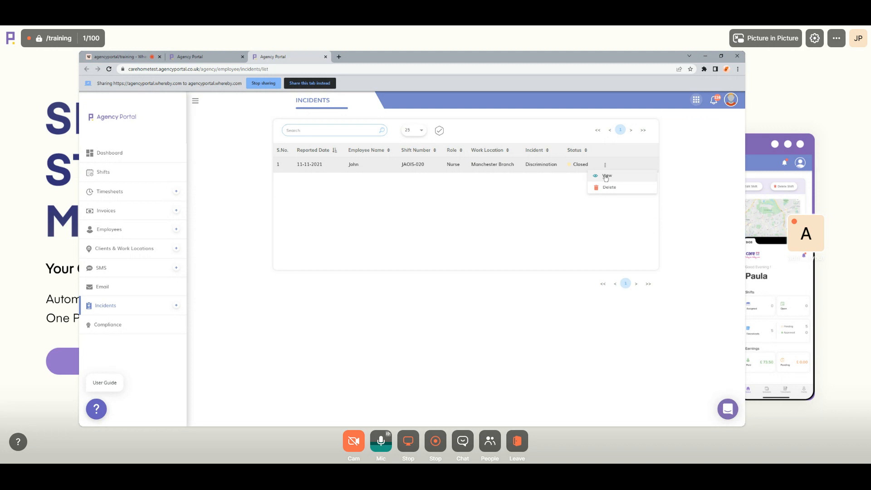
click(605, 176)
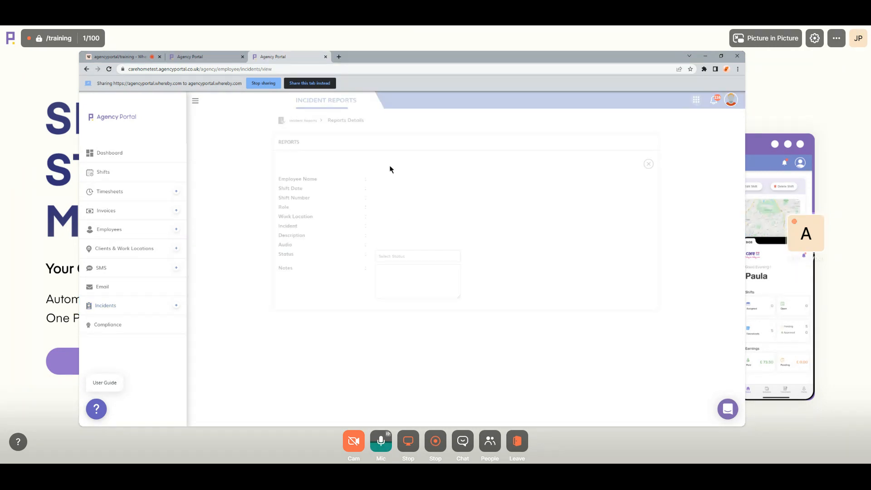
click(390, 255)
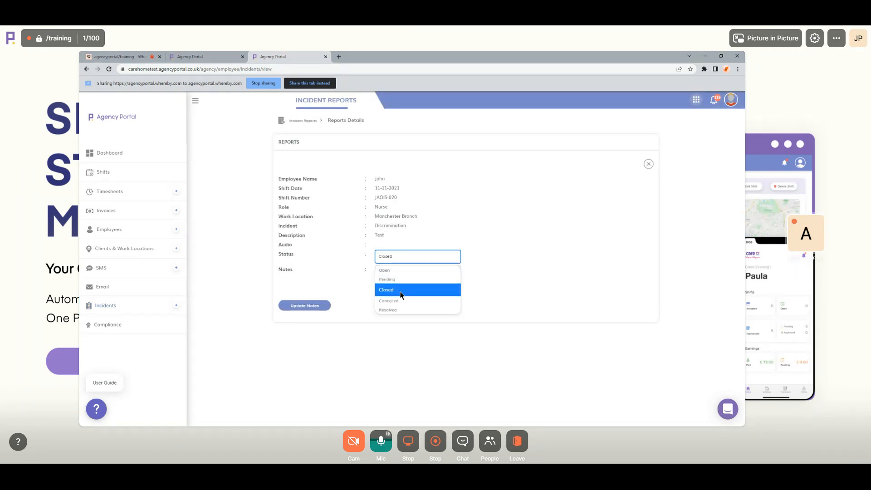
click(480, 272)
click(395, 279)
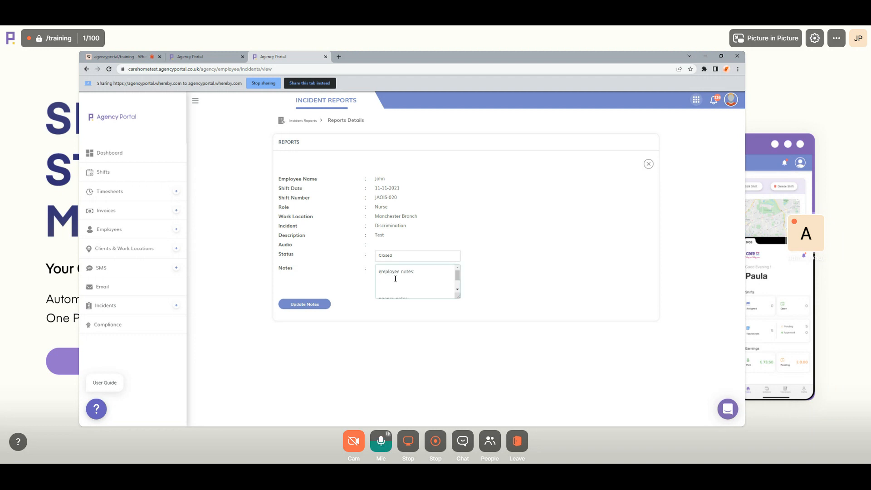
click(326, 57)
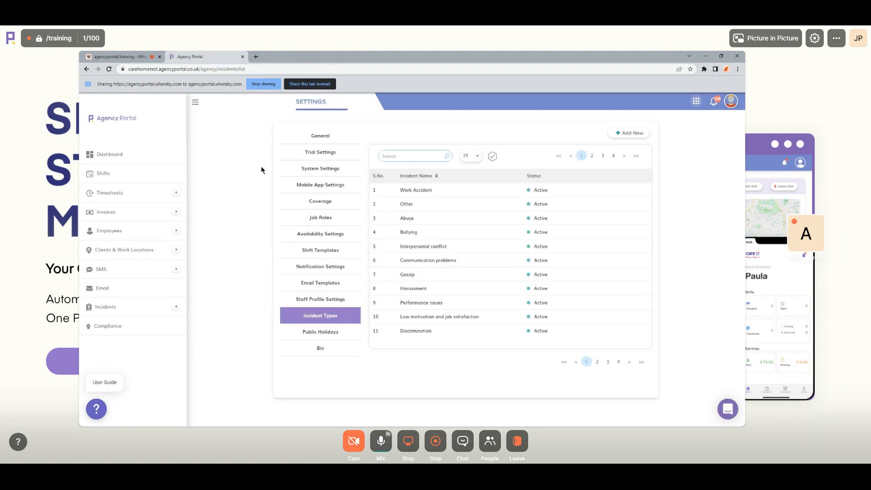
- Review the Public Holidays list and view the details of the Good Friday holiday before returning to the list
click(282, 330)
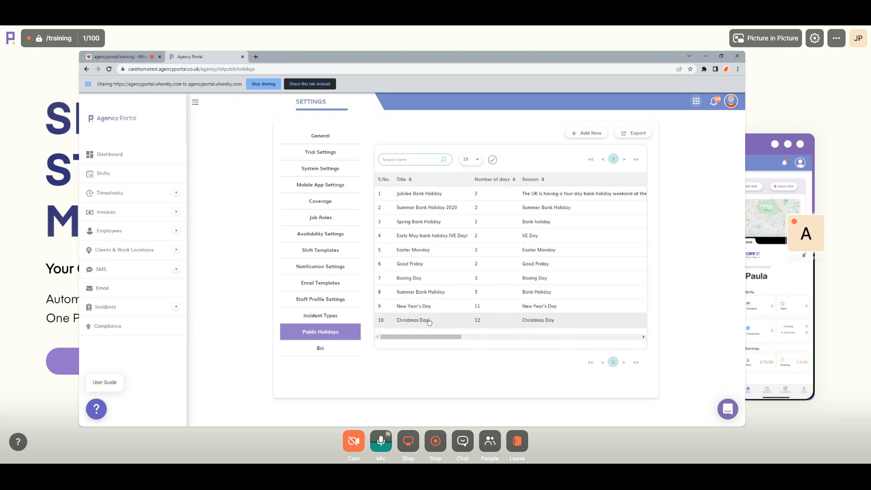
drag(442, 337, 642, 338)
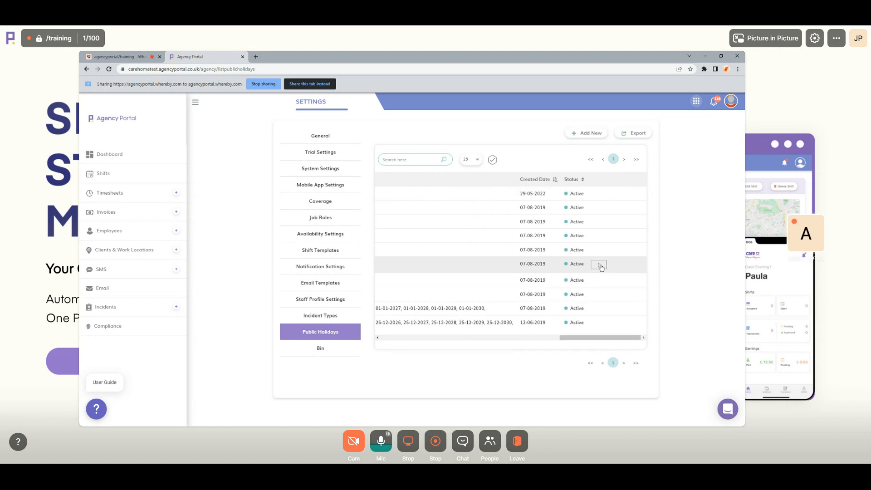
click(598, 264)
click(595, 275)
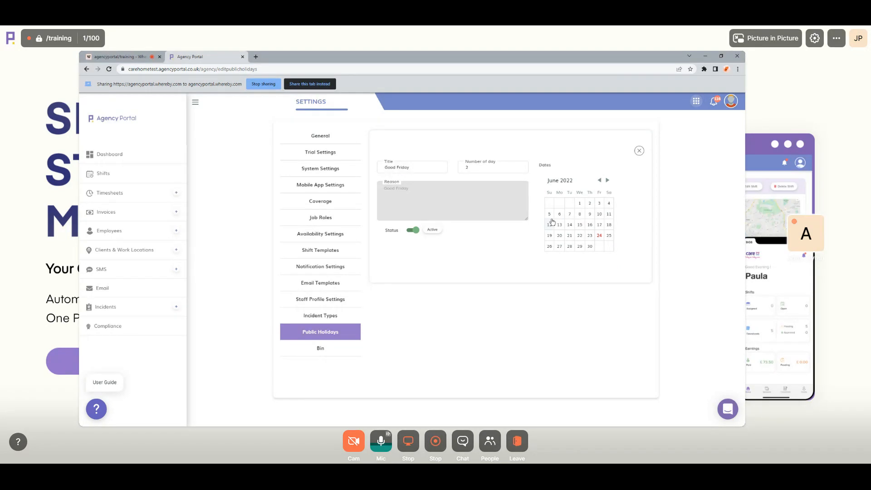
click(639, 152)
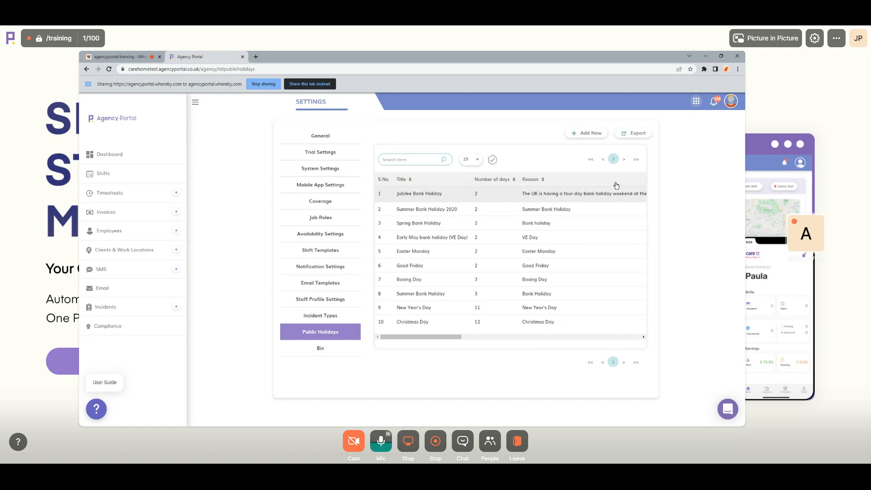
- Fill in a new public holiday titled Eid with 4 days, the reason Eid and 1 August 2022, and return to the list without adding it
click(583, 133)
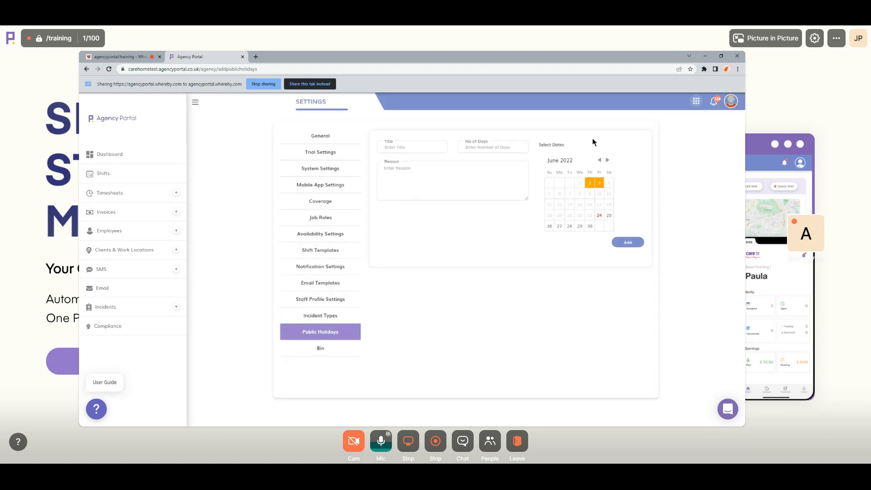
click(412, 147)
text(Ei)
text(Eid)
click(474, 148)
text(4)
click(606, 160)
click(607, 160)
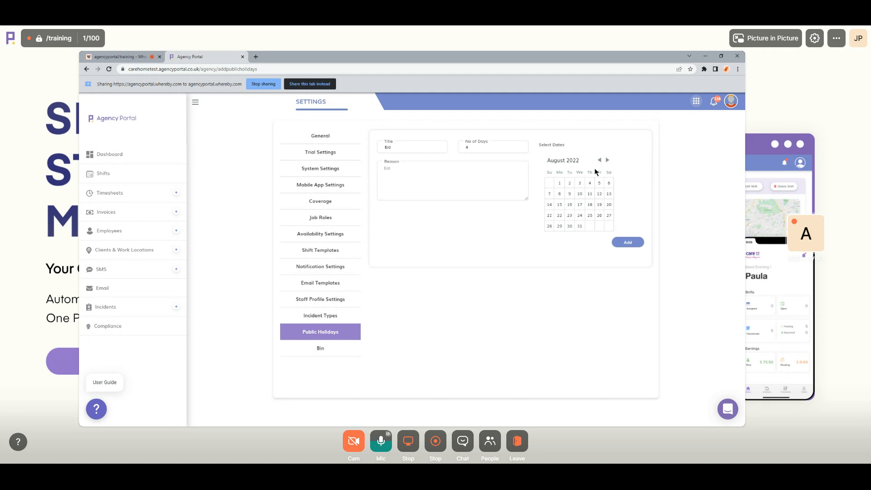
click(560, 183)
click(331, 331)
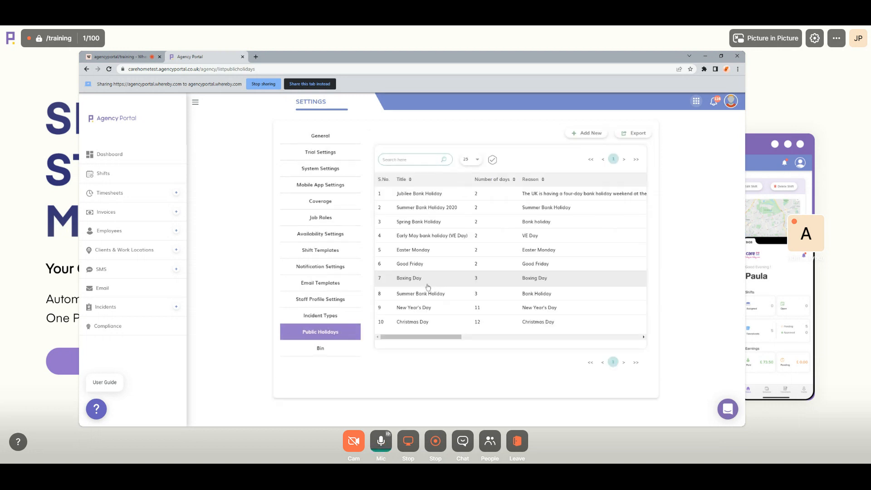
- Open the Bin settings and look through the deleted employees, invoices, timesheets, work locations, coverage and incidents
click(324, 350)
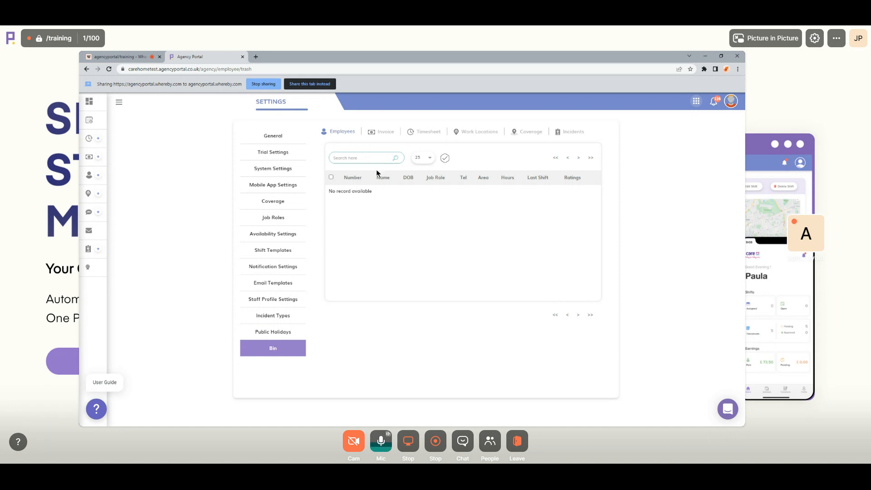
click(384, 132)
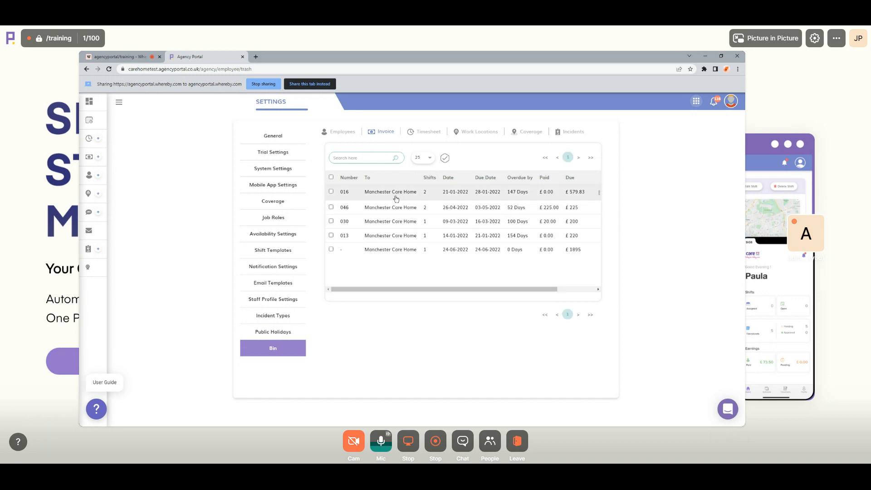
drag(419, 289, 408, 153)
click(424, 132)
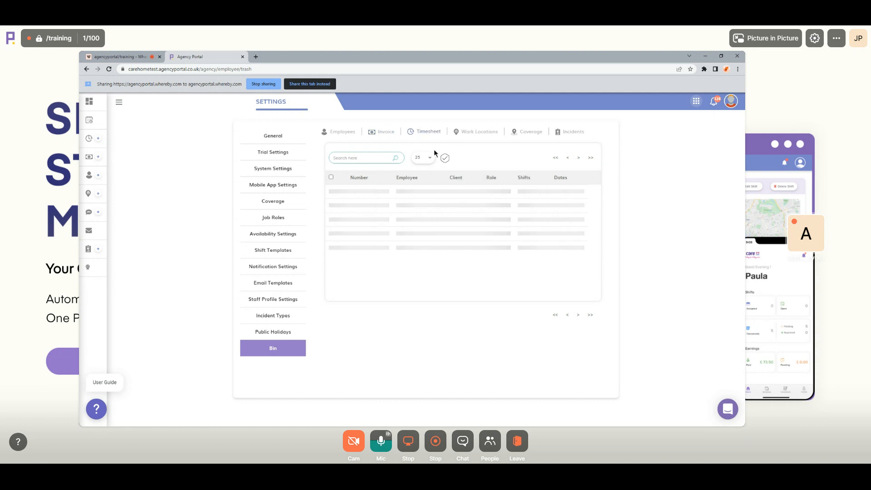
click(469, 132)
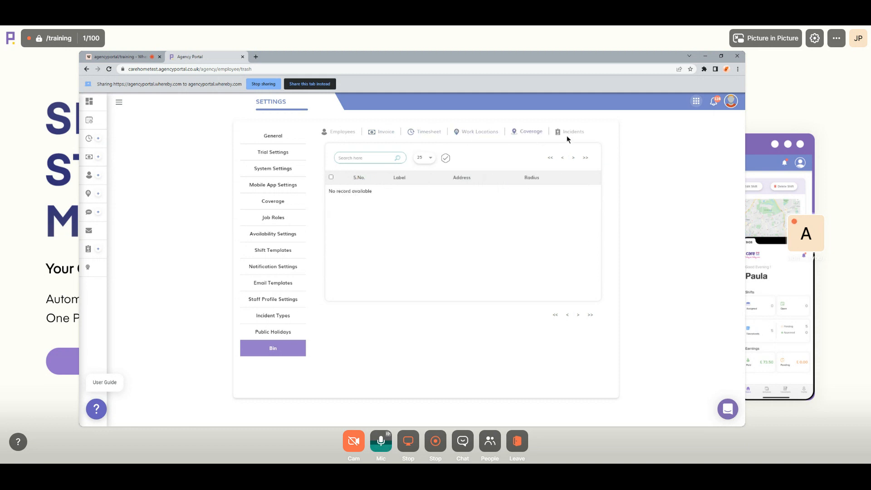
click(571, 131)
- View the restore and delete options for the Manchester Care Home work location in the Bin
click(474, 131)
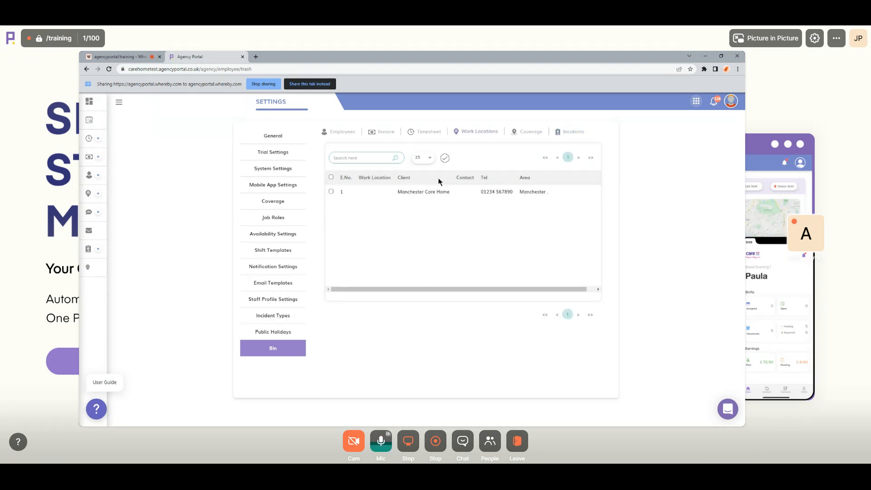
click(563, 192)
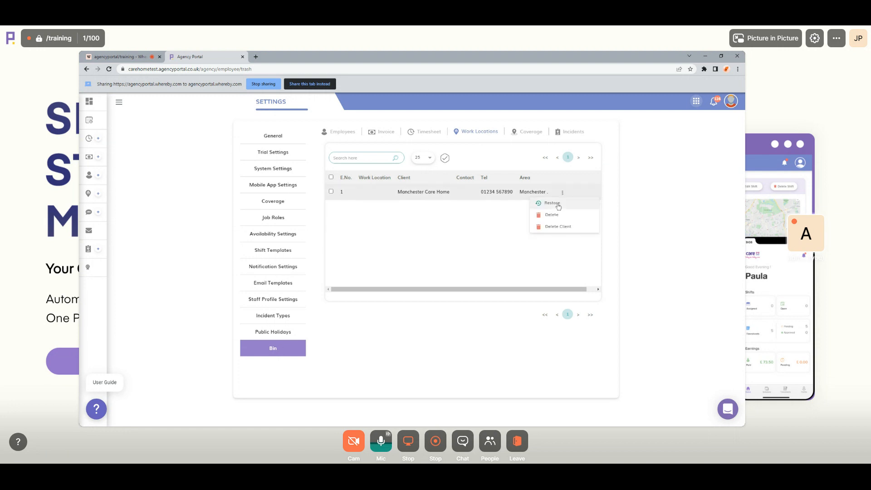
click(410, 134)
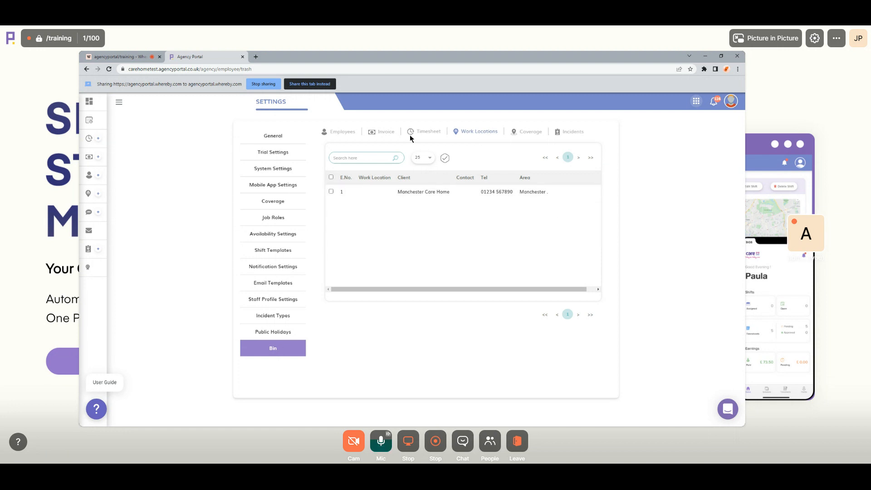
- Review the details of the deleted invoices and timesheets in the Bin
click(383, 134)
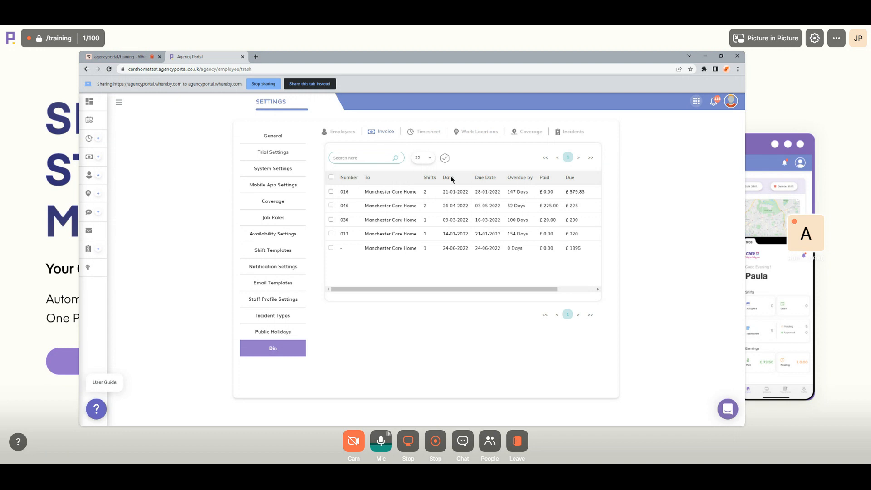
click(390, 134)
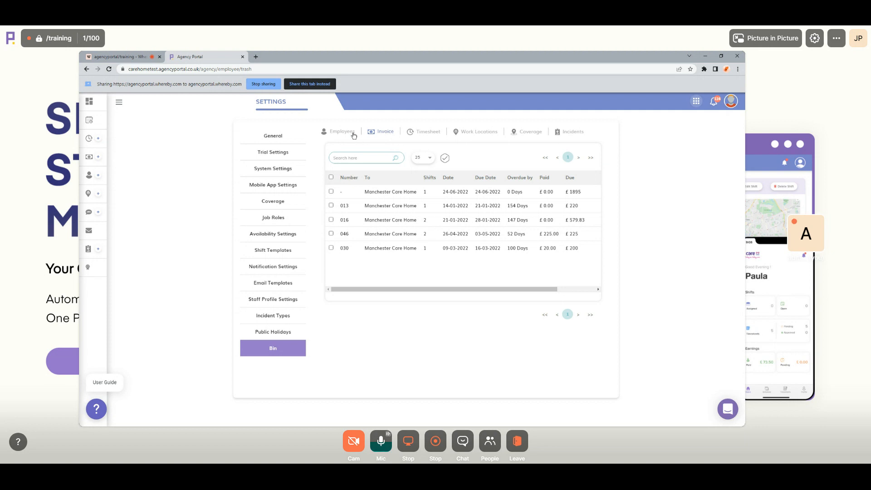
click(422, 133)
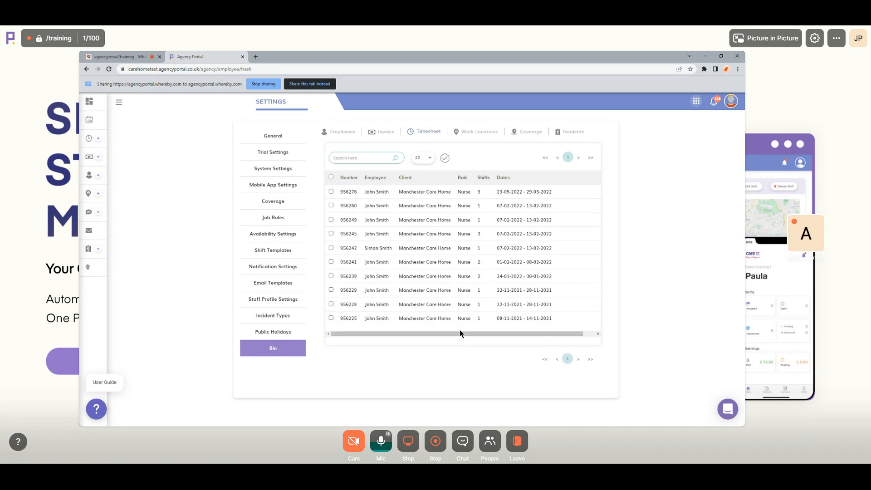
drag(460, 330, 428, 335)
click(379, 135)
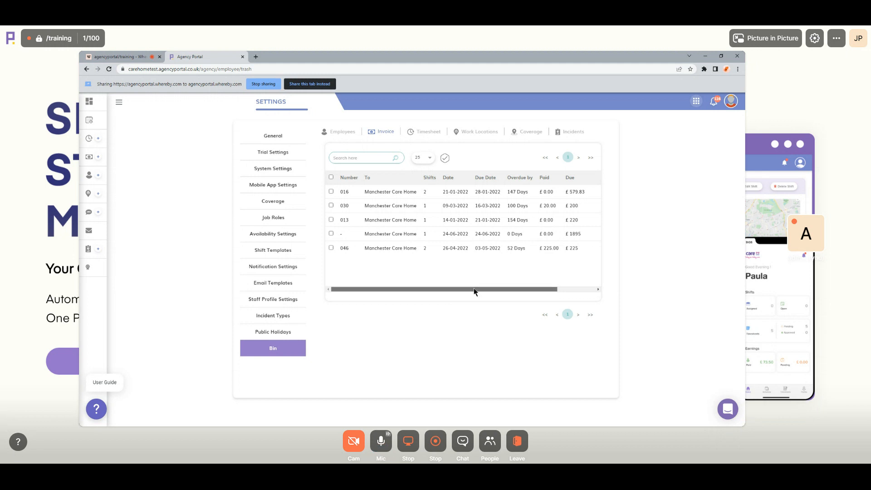
scroll(475, 290, right, 3)
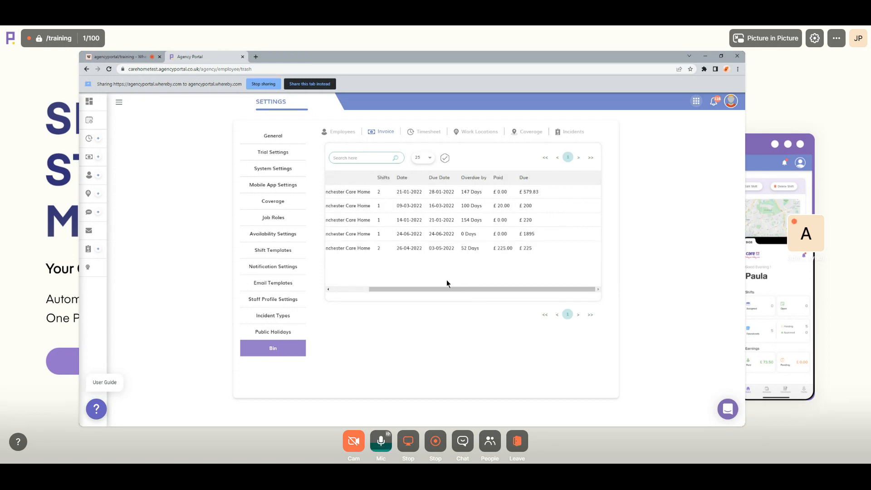
- Switch to the Whereby training meeting's browser tab and bring up the screenshare options
click(130, 55)
mouse_move(430, 441)
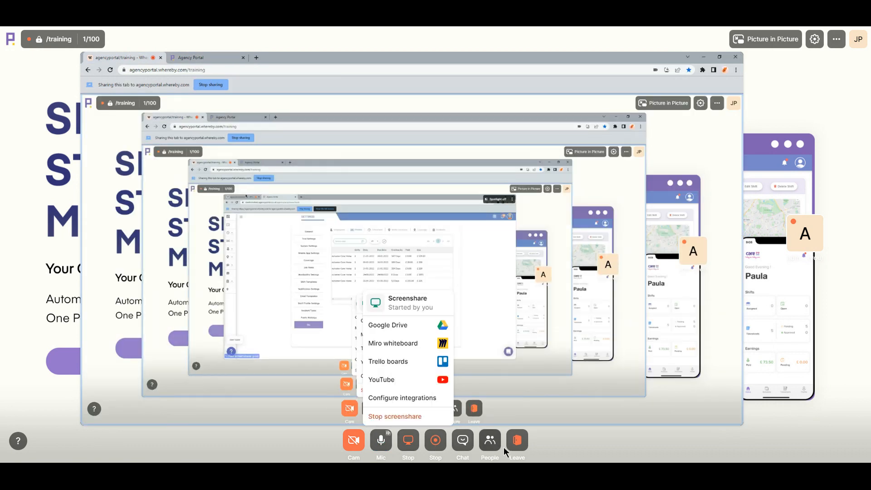